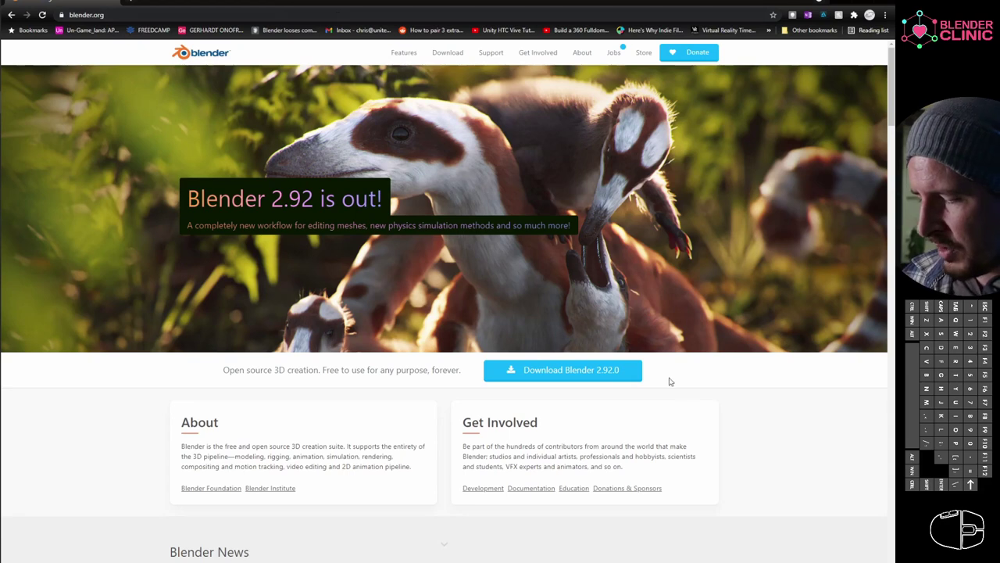
Download the Windows 64 bit build of Blender 2.93.0 Beta from the experimental daily builds, save the zip archive and minimize the browser
click(564, 373)
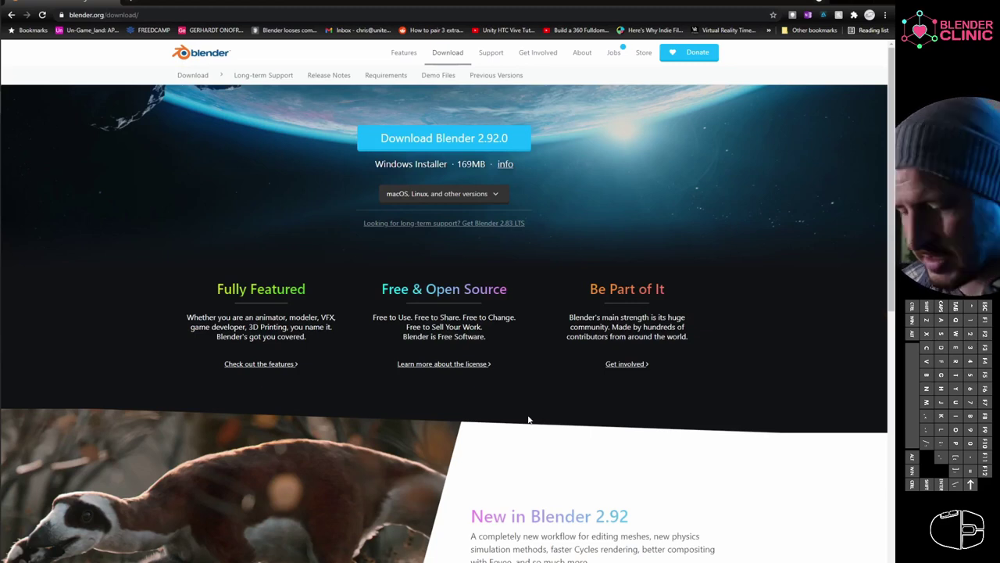
scroll(529, 419, down, 6)
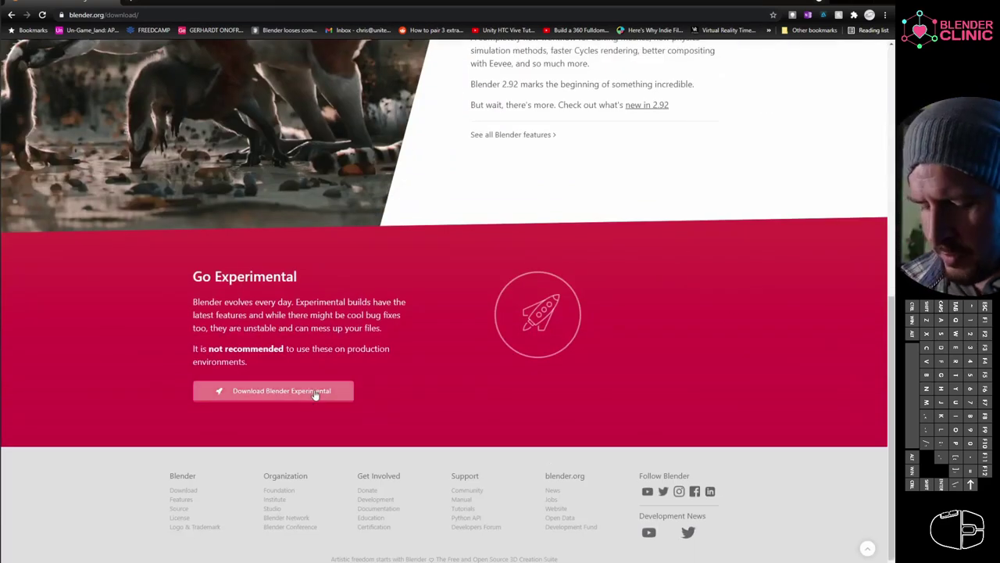
click(335, 390)
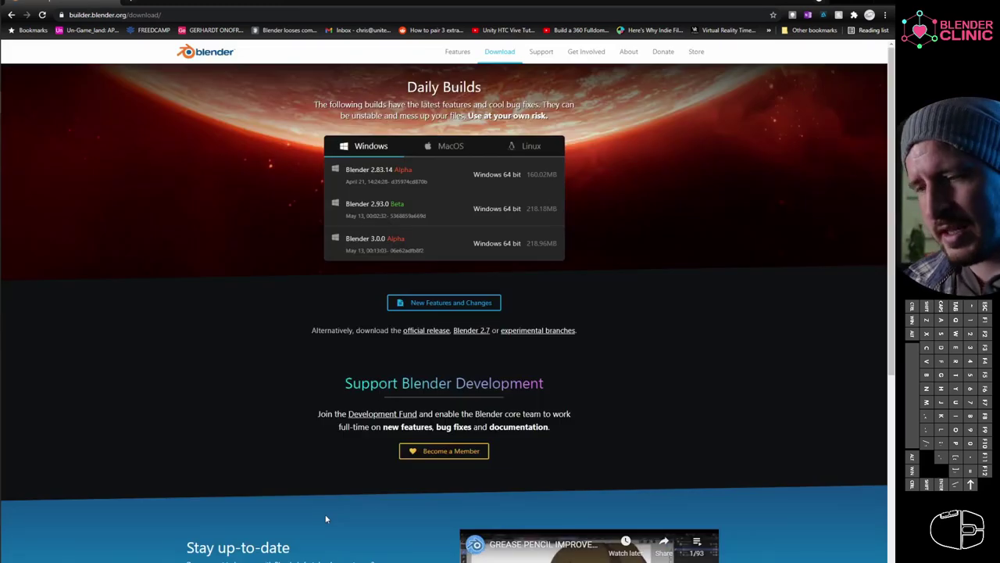
click(380, 209)
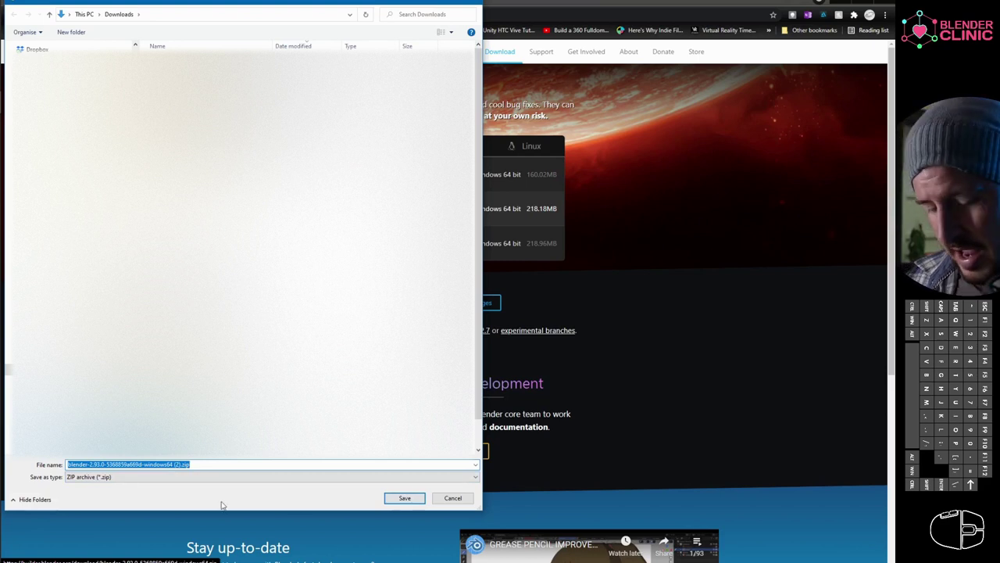
click(403, 498)
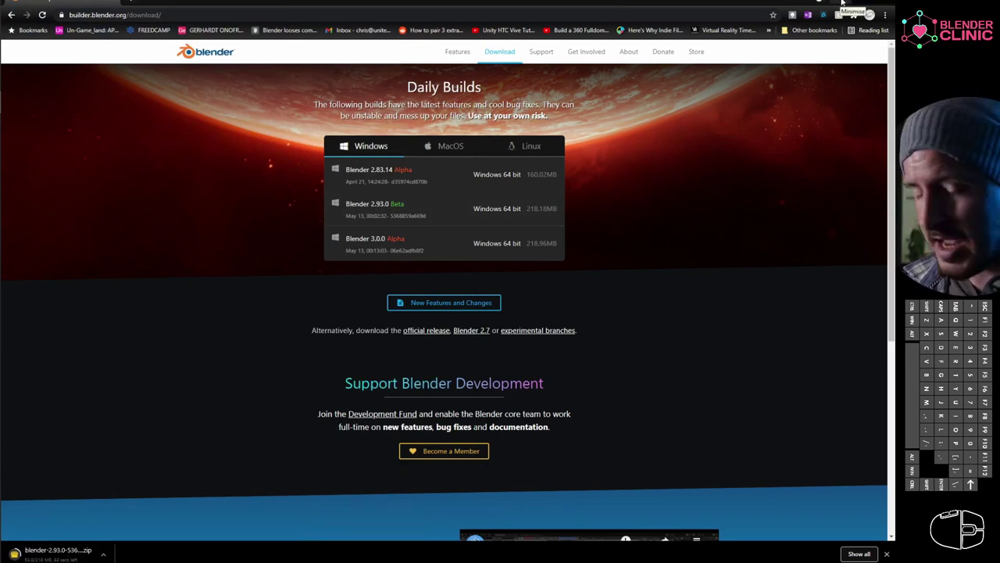
click(841, 4)
Extract the Blender 2.93.0 folder from the downloaded zip archive onto the desktop and close the archive
drag(19, 248, 39, 260)
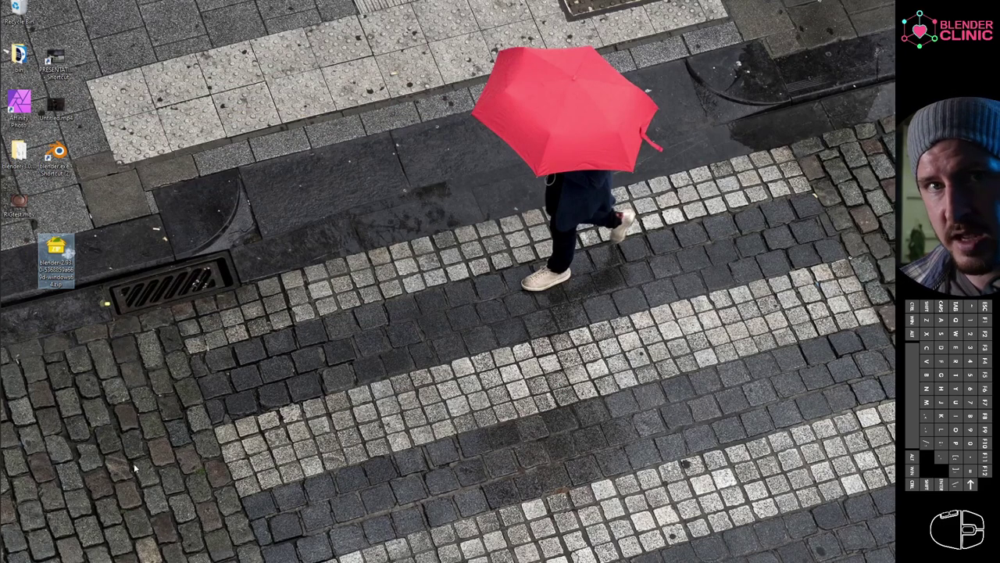
click(94, 326)
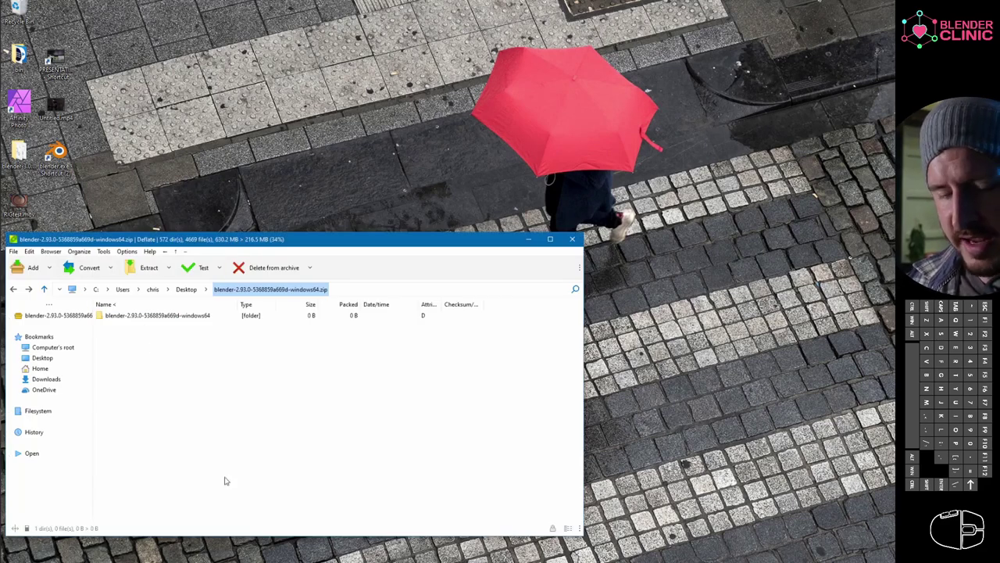
click(125, 317)
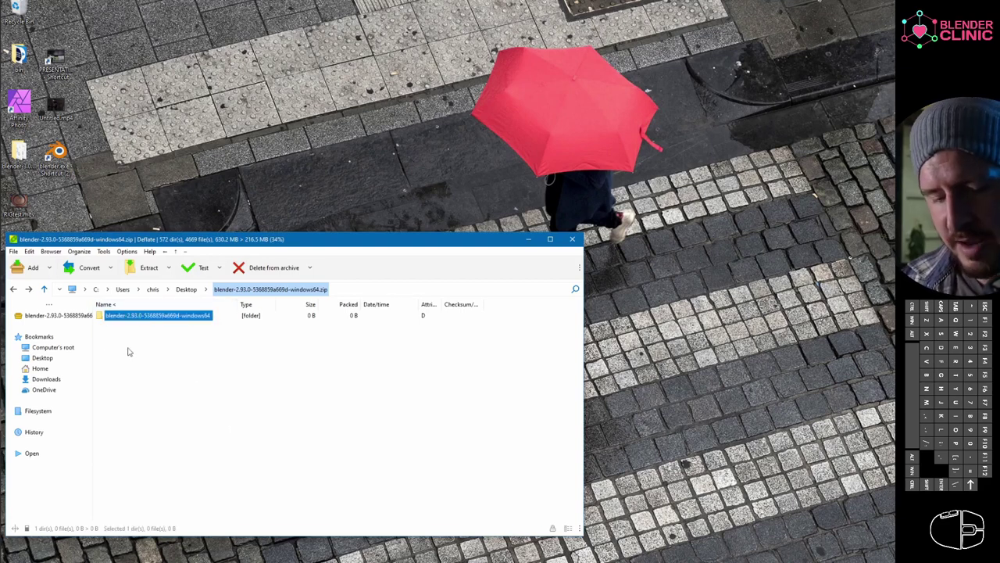
drag(119, 319, 168, 197)
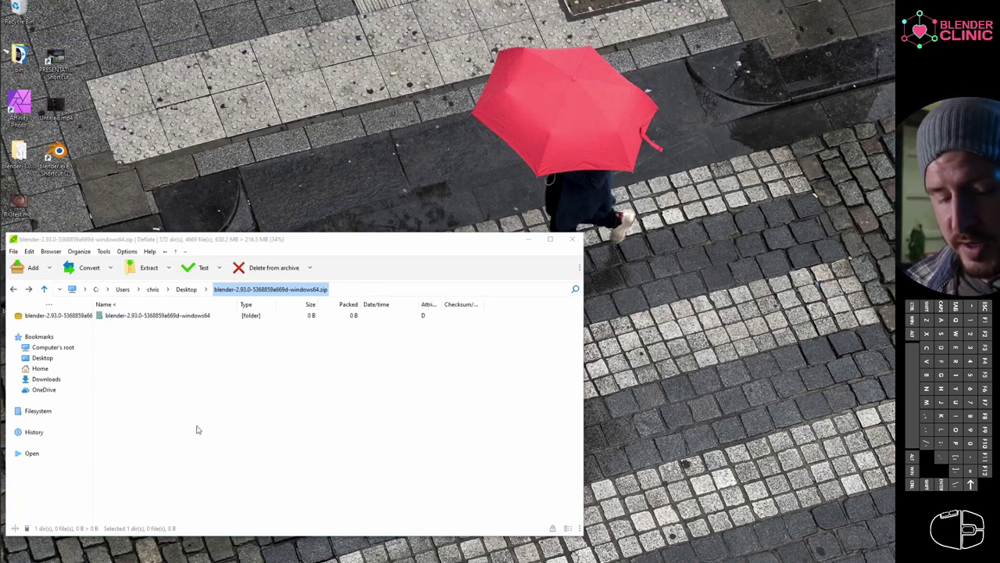
click(573, 238)
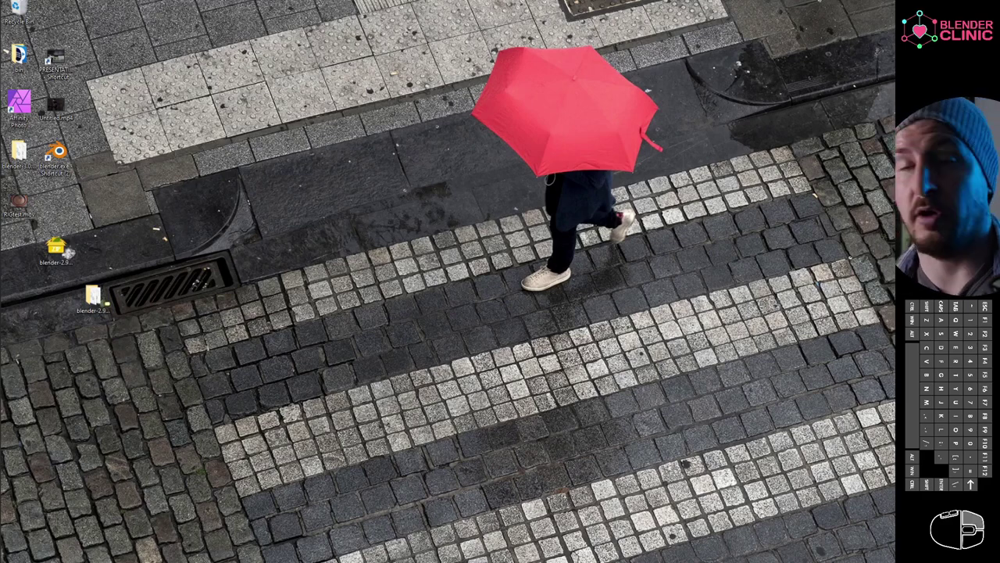
Create a desktop shortcut to blender.exe from the extracted folder, launch Blender with it and dismiss the splash screen
drag(613, 0, 329, 78)
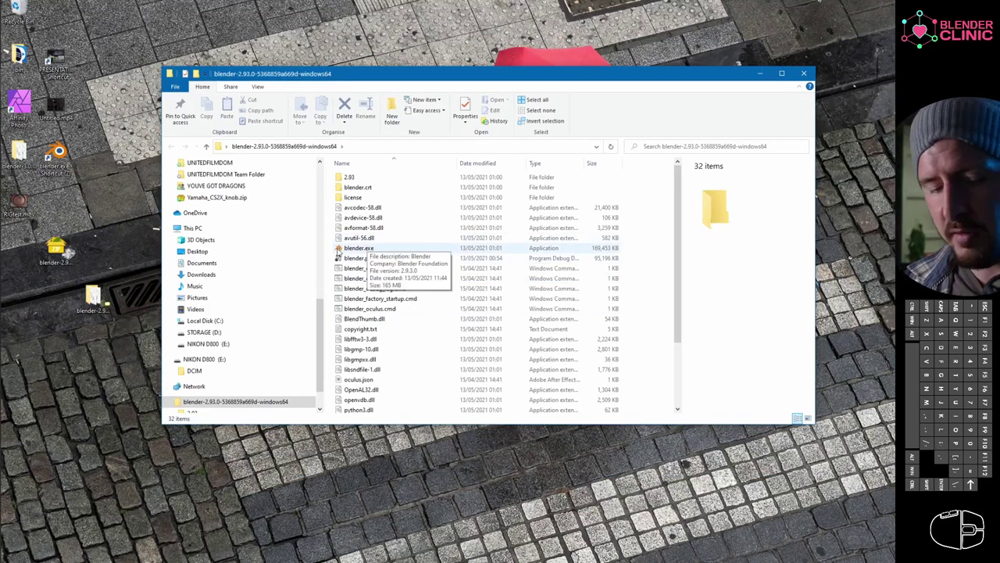
drag(358, 249, 98, 398)
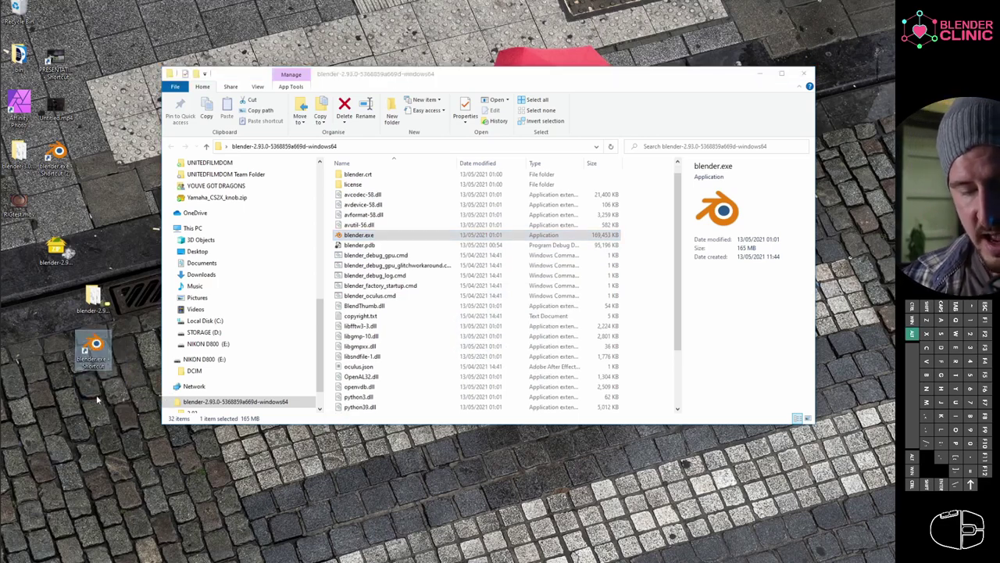
click(805, 75)
drag(92, 349, 93, 300)
double_click(92, 301)
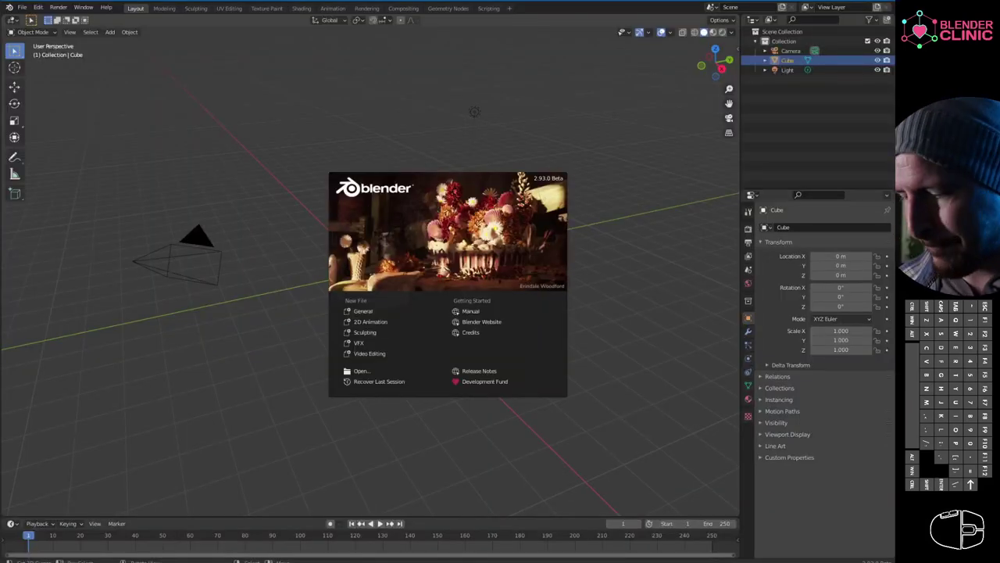
click(616, 295)
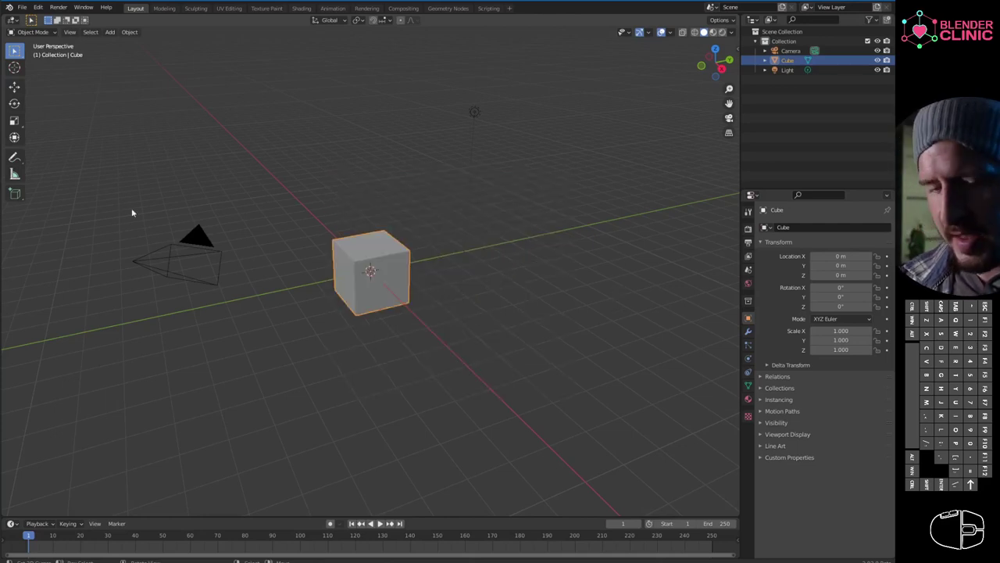
Open the Blender Preferences and display the Interface settings followed by the Keymap settings
click(24, 7)
mouse_move(38, 7)
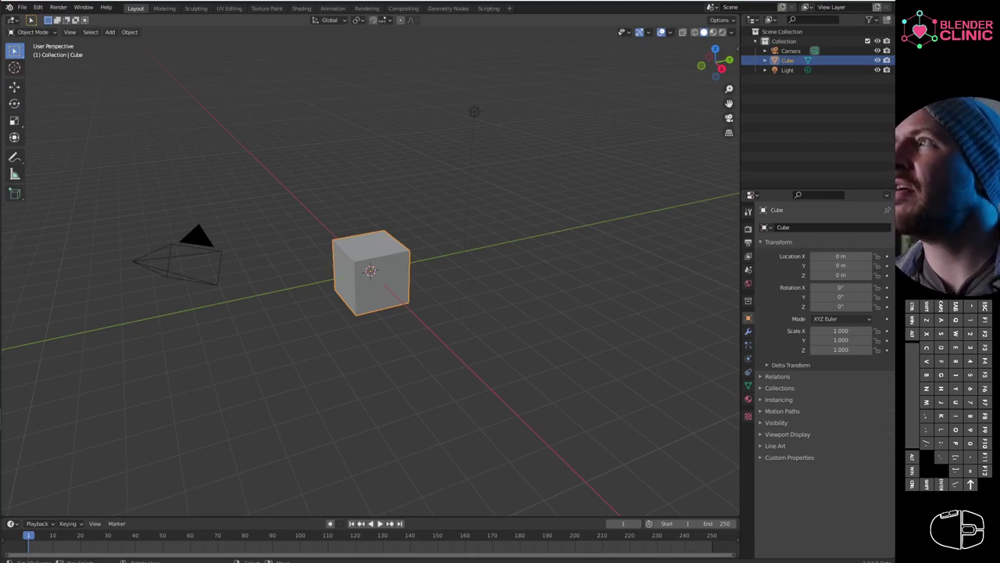
drag(207, 164, 240, 113)
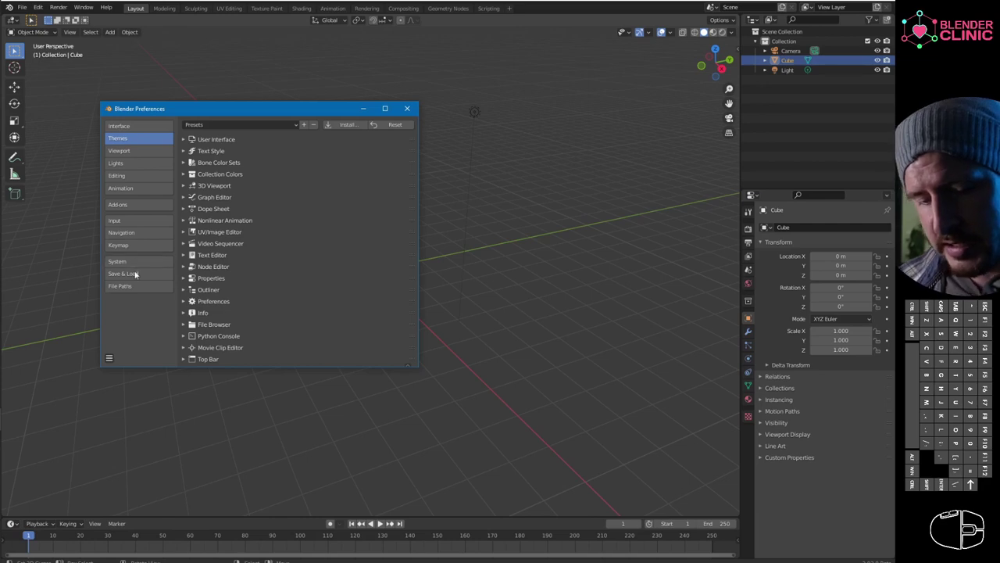
click(146, 124)
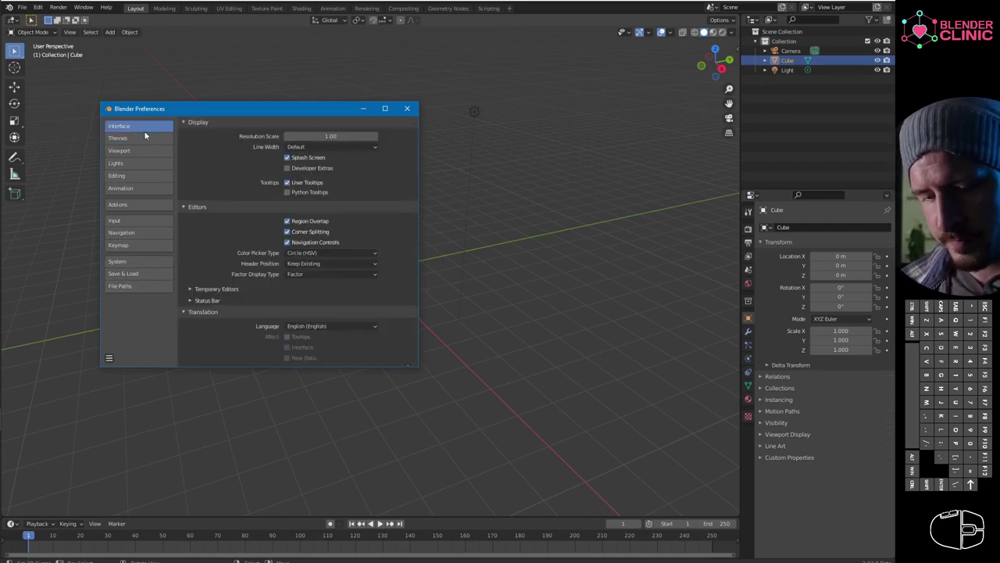
click(138, 247)
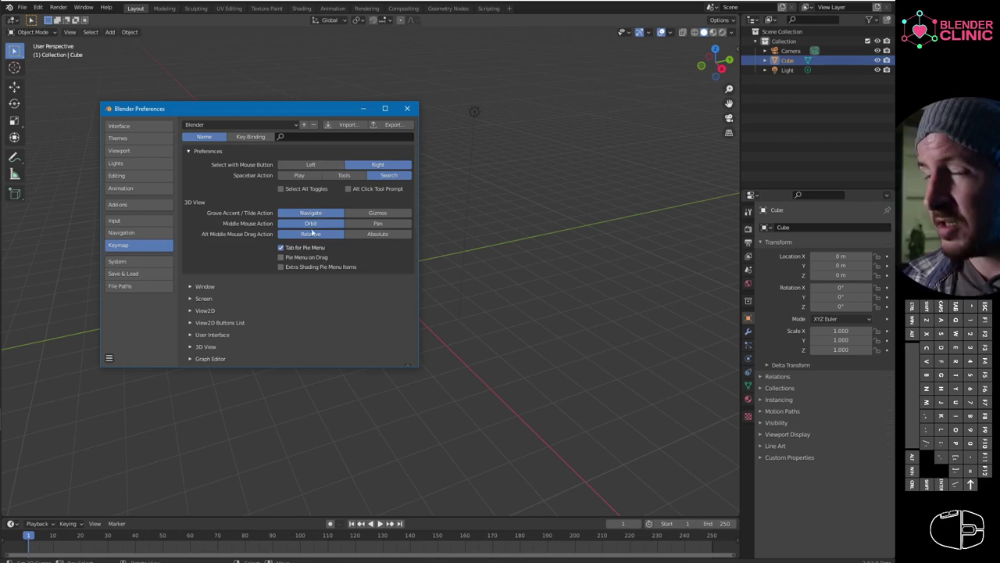
Bring up the operator search over the 3D viewport, browse its command list and dismiss it
click(479, 243)
key(space)
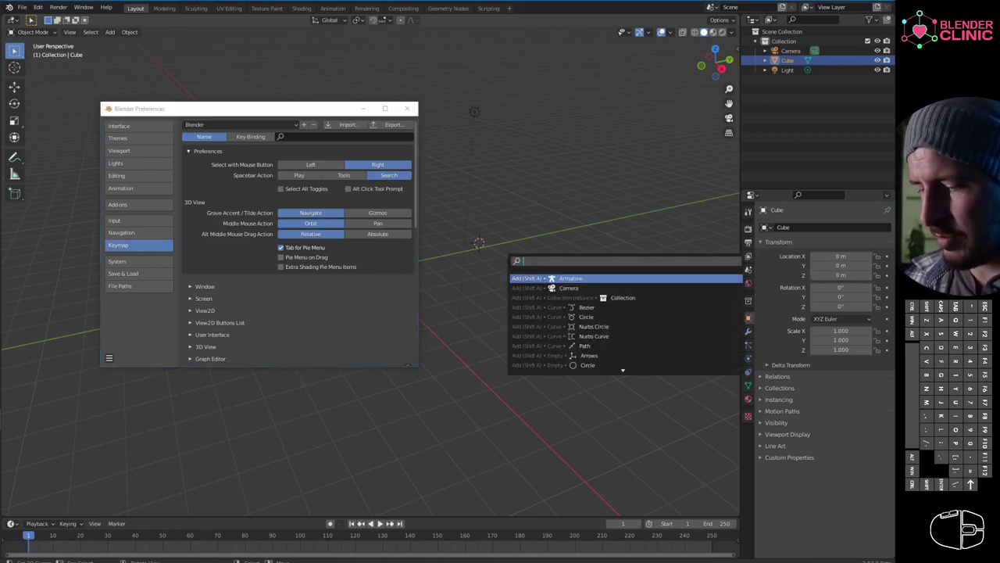
text(gidg)
key(BackSpace)
key(BackSpace)
key(BackSpace)
key(BackSpace)
key(Up)
key(Up)
key(Up)
key(Up)
key(Up)
key(Up)
key(Escape)
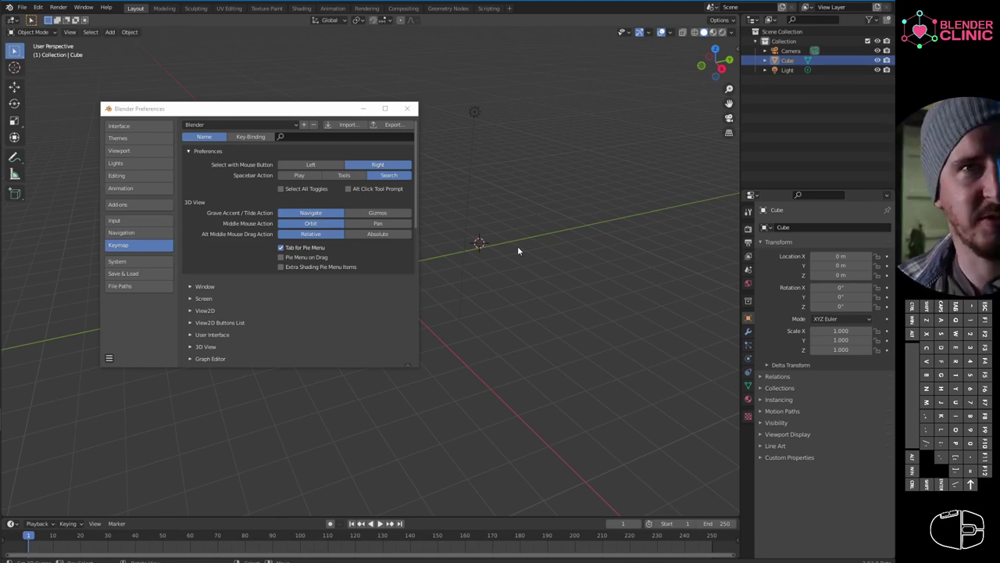
Move the Preferences window off the cube and try an operator search for "su" in Object Mode
drag(312, 110, 736, 149)
key(space)
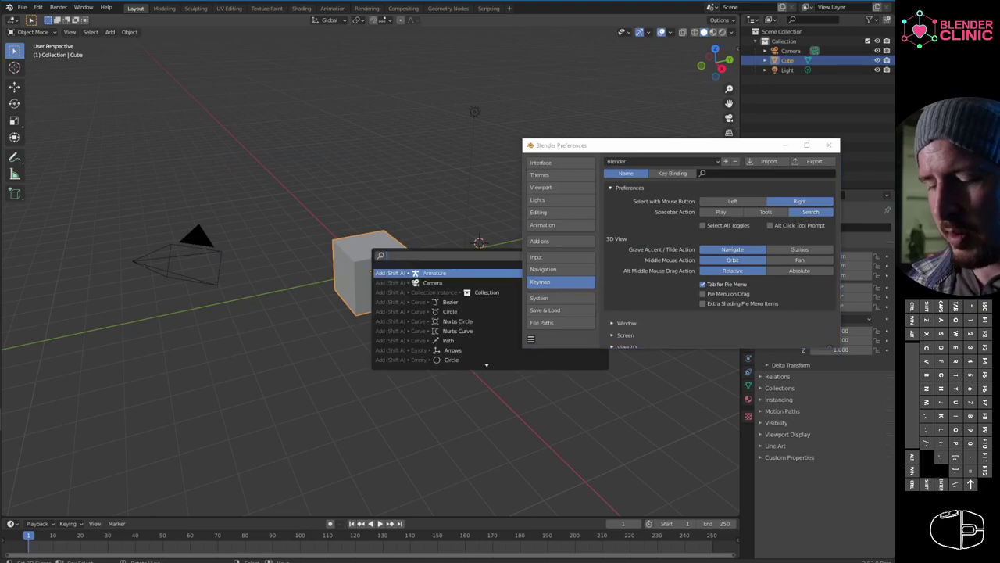
text(su)
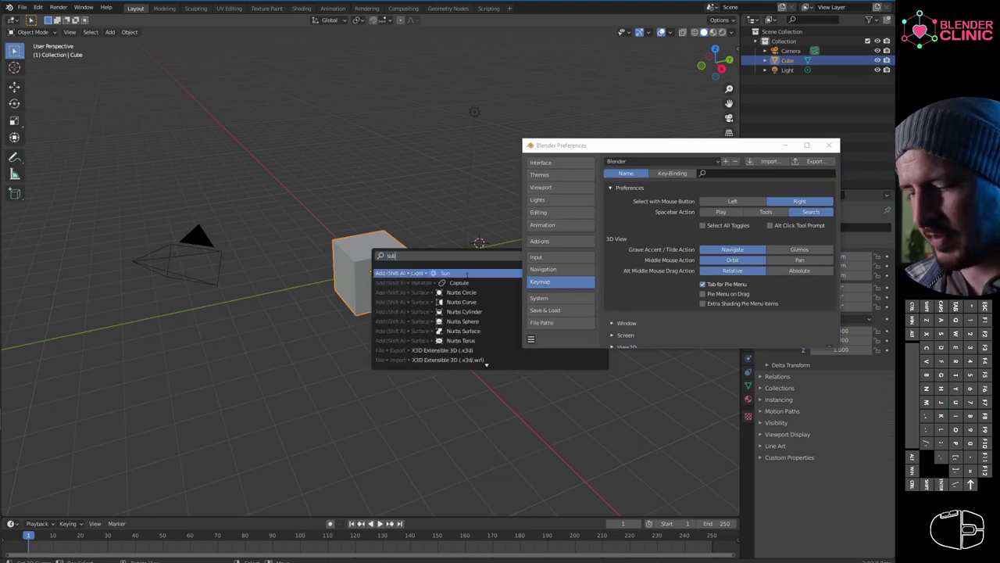
key(Escape)
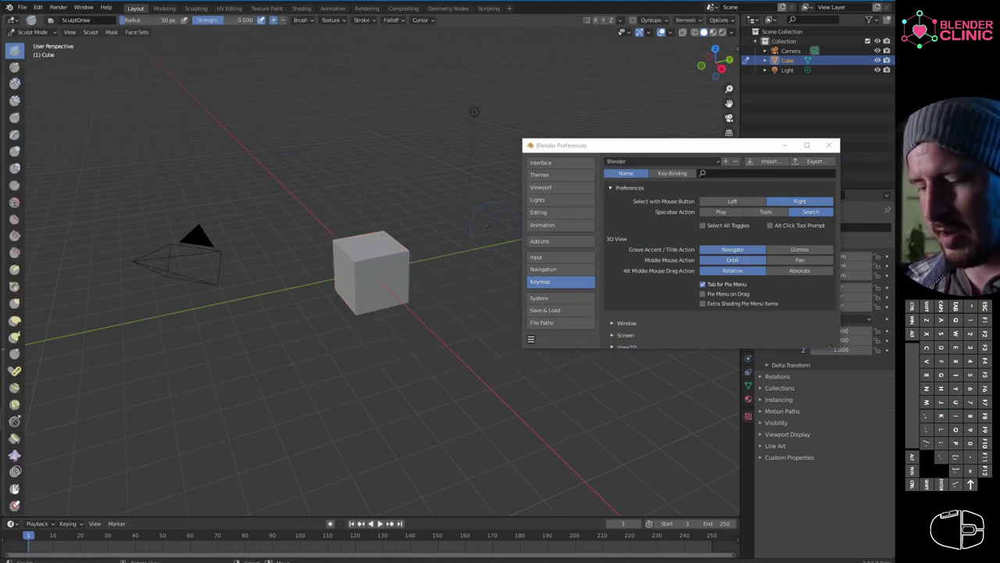
Switch the cube to Edit Mode and subdivide its whole mesh three times using the operator search
key(Tab)
click(476, 244)
key(space)
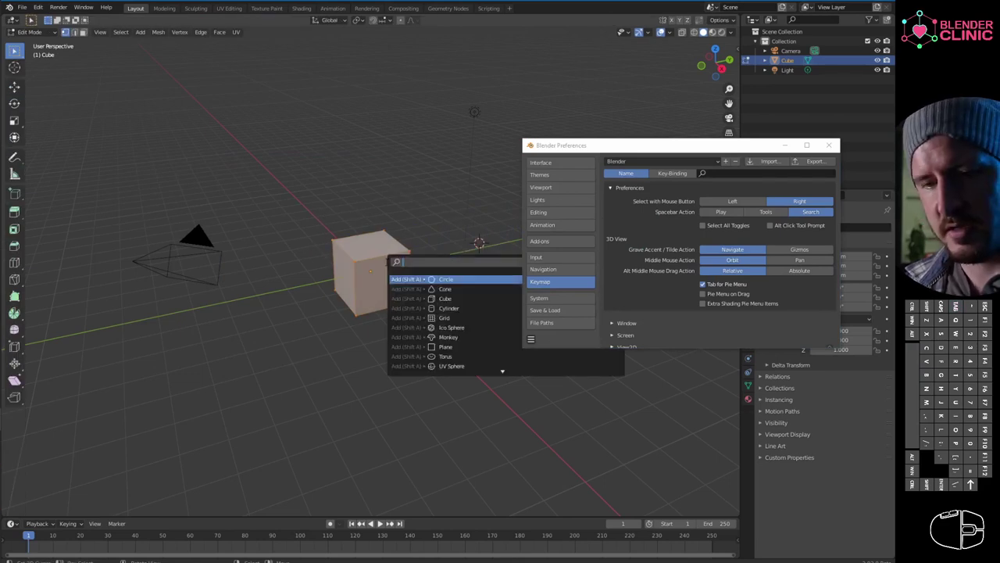
text(subdiv)
key(Return)
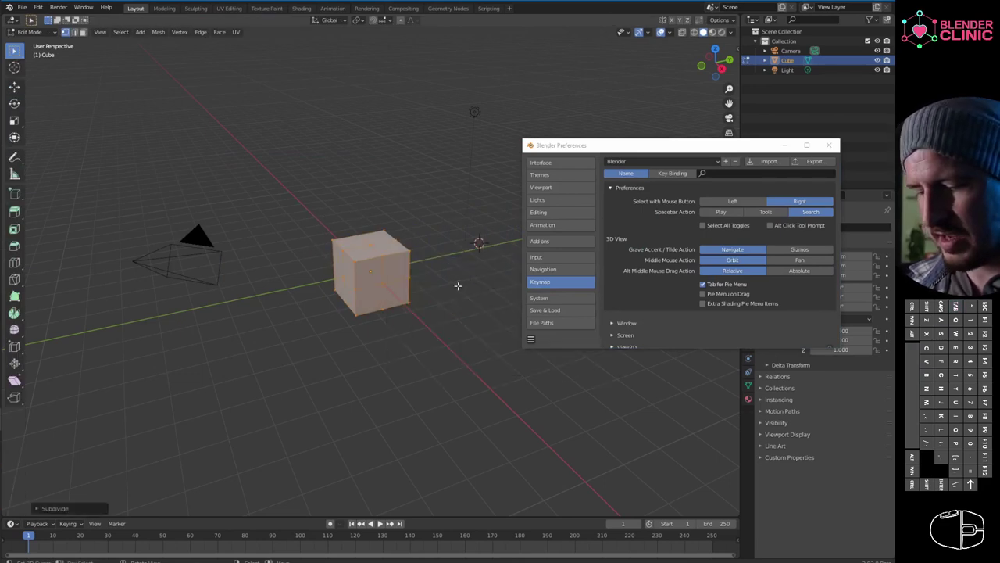
key(space)
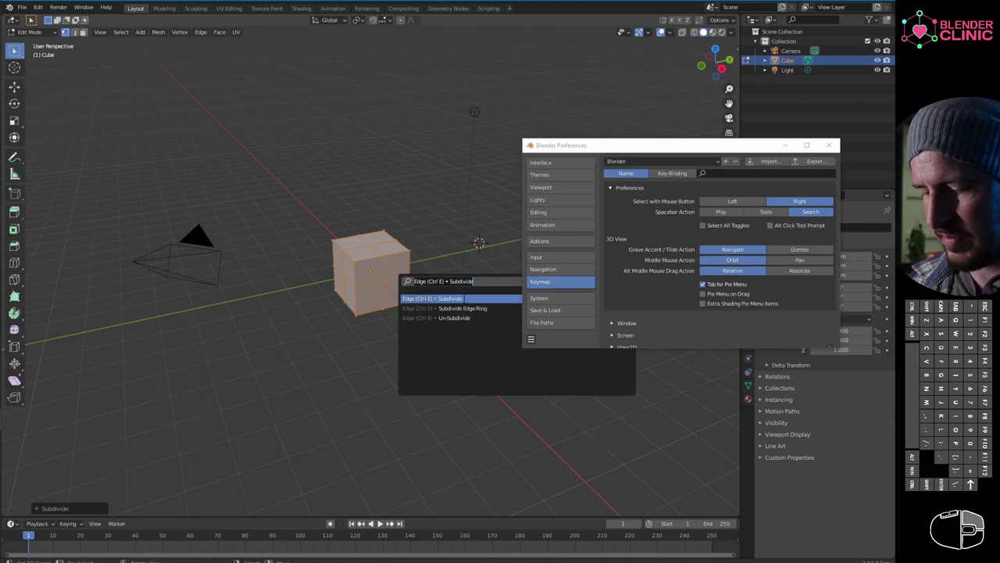
key(Return)
key(space)
key(Return)
Maximize and restore the timeline and the 3D viewport in turn, and play the animation
shift+middle_drag(497, 282, 369, 288)
drag(650, 148, 352, 133)
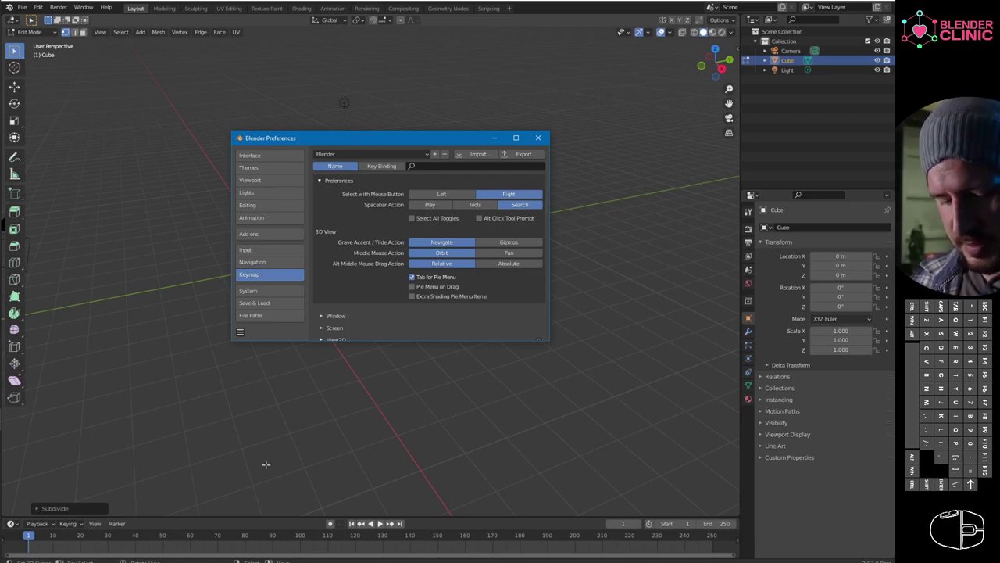
key(ctrl+space)
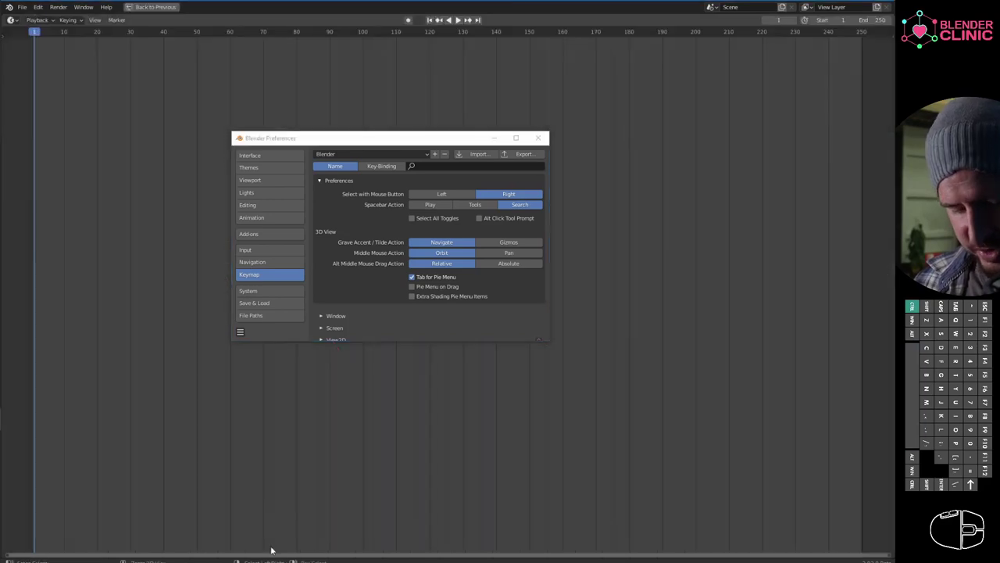
key(ctrl+space)
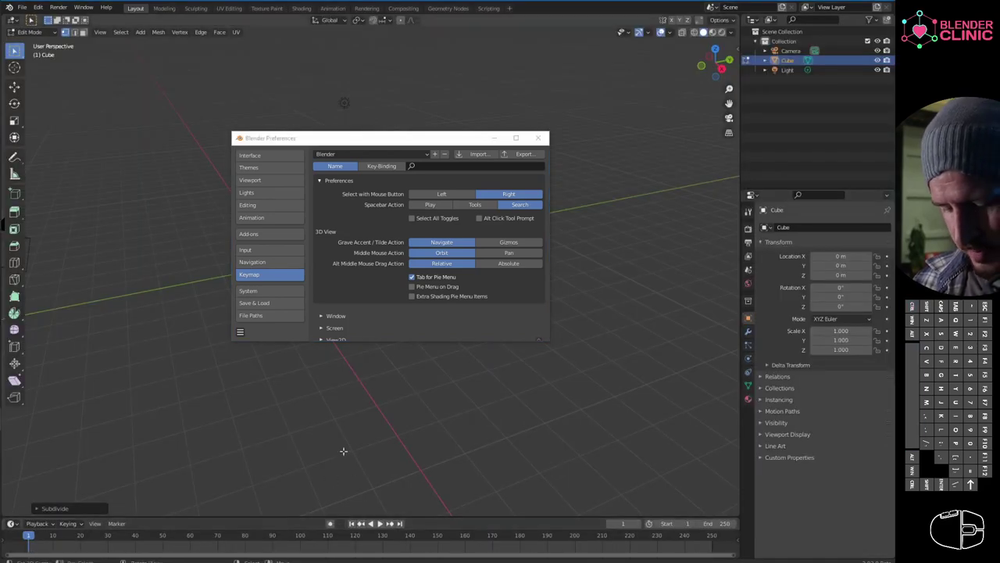
key(ctrl+space)
key(ctrl+space)
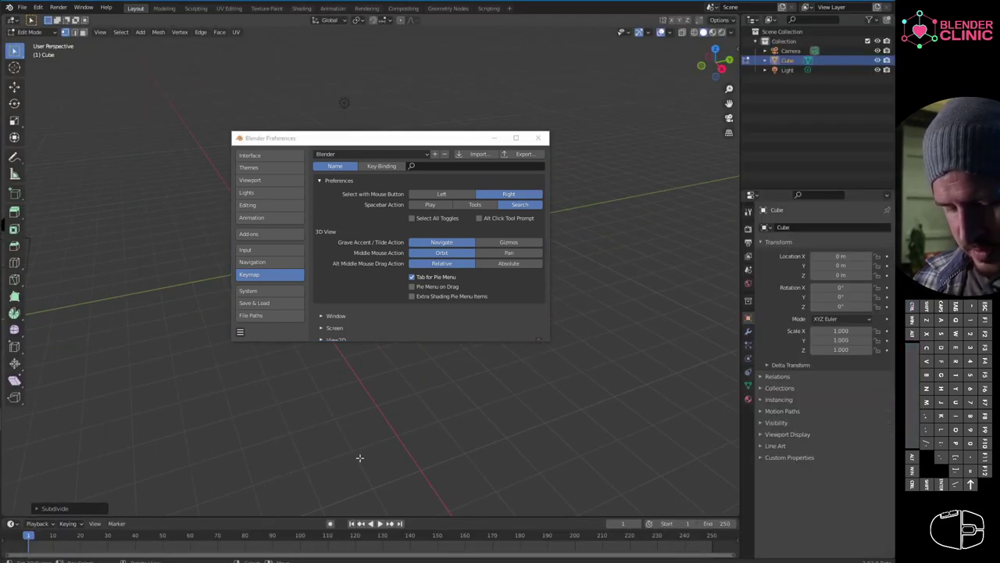
key(shift+space)
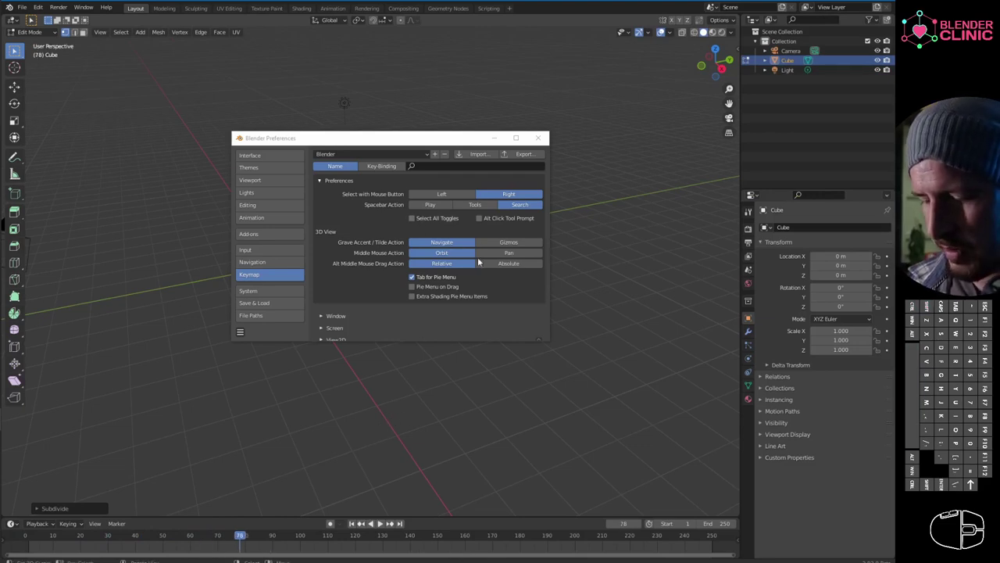
Turn the Tab for Pie Menu option off and back on, and move the Preferences window off the cube
click(413, 277)
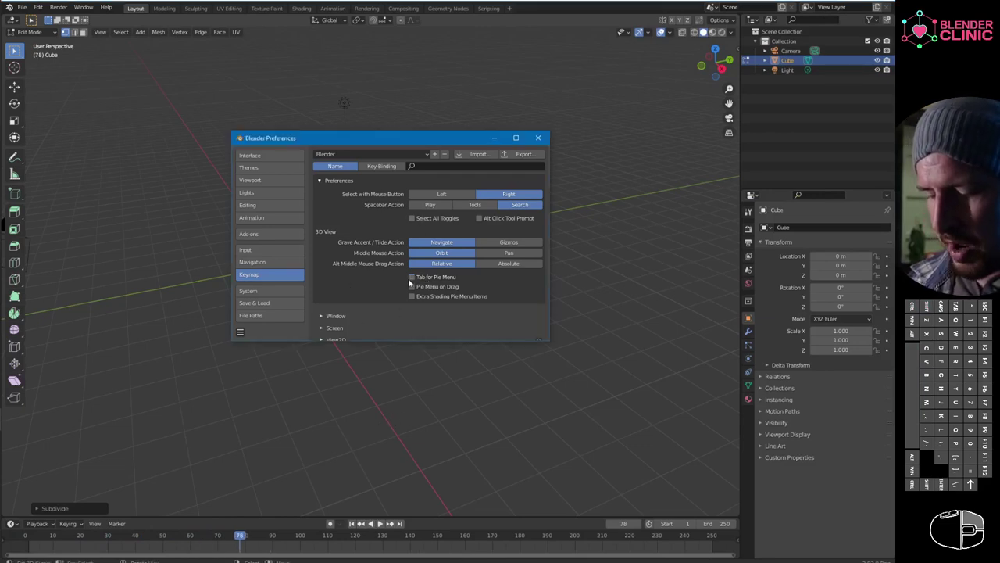
click(412, 277)
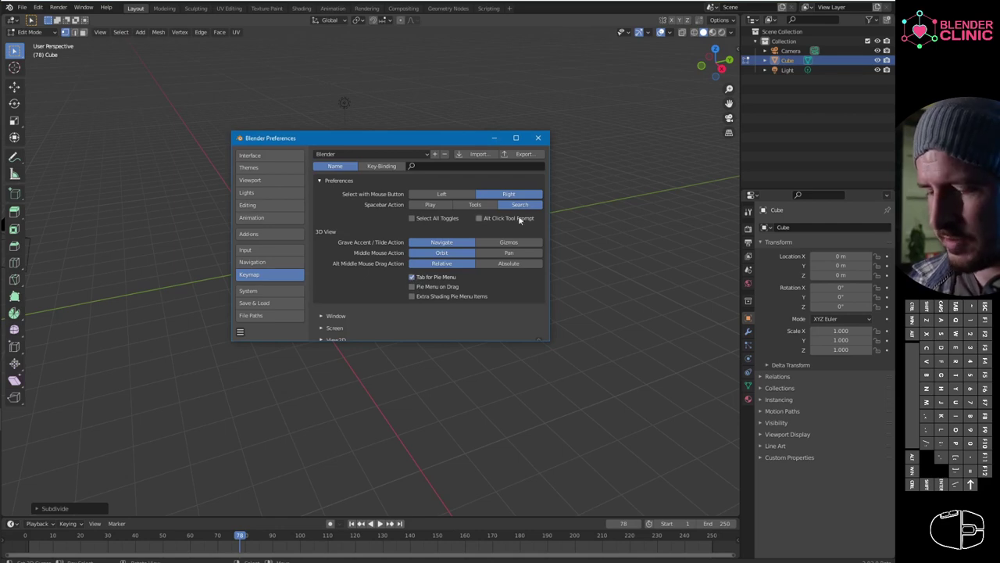
drag(352, 131, 159, 309)
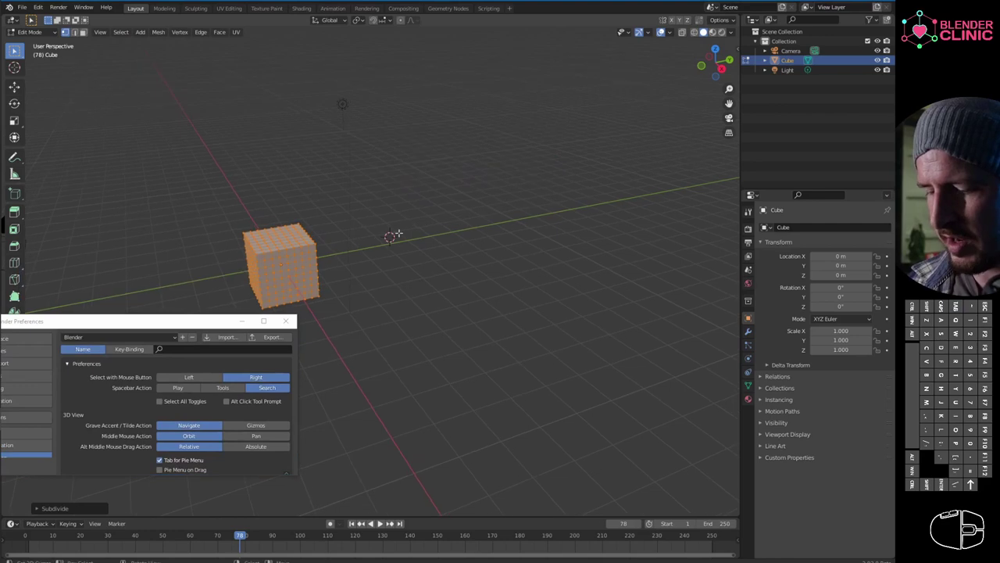
Switch the cube out of Edit Mode with the mode pie menu, repeating the mode choice and ending in Object Mode
key(Tab)
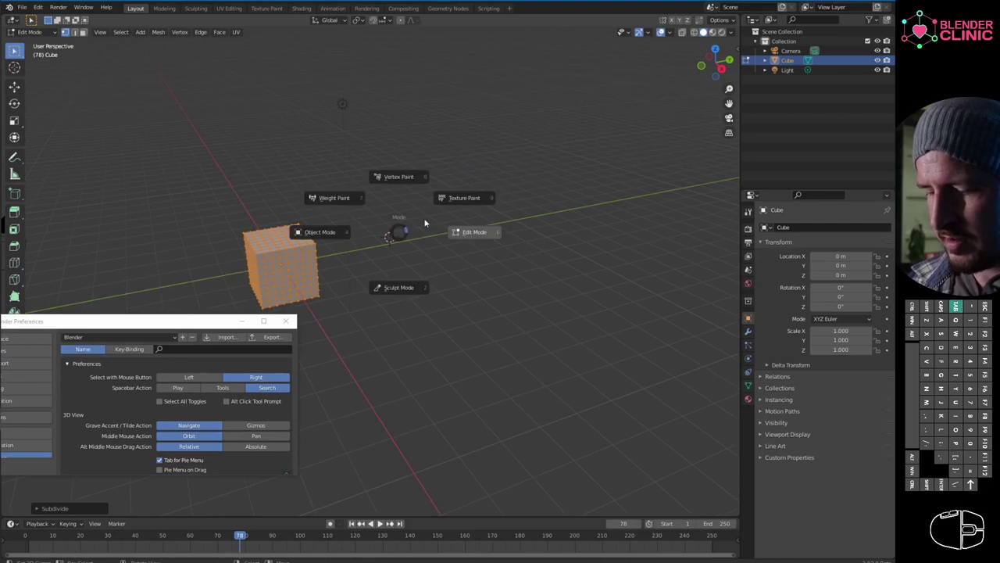
click(338, 245)
key(Tab)
click(358, 248)
key(Tab)
click(364, 247)
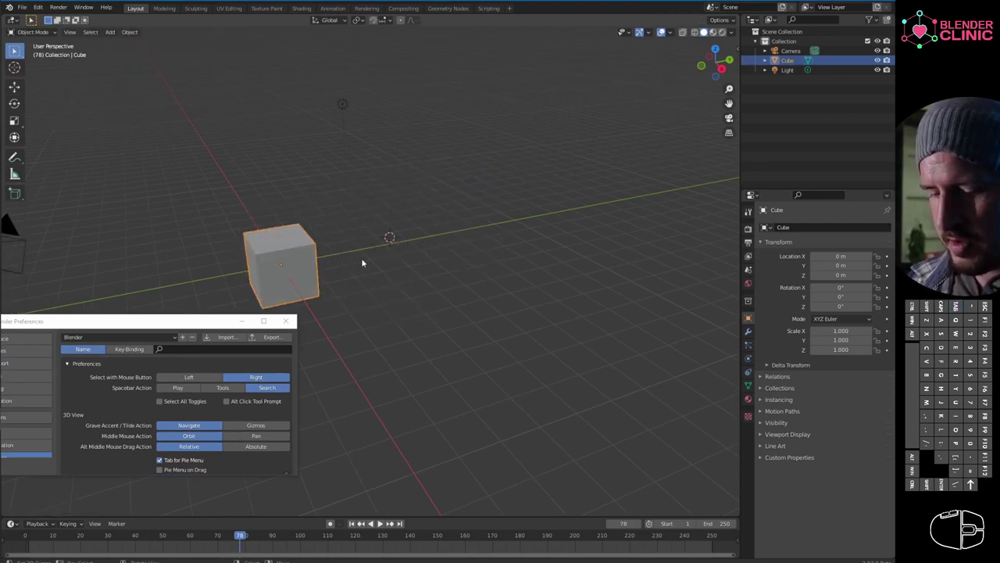
Sculpt a stroke across the cube's side in Sculpt Mode and return the cube to Object Mode through the mode pie menu
key(Tab)
click(375, 320)
mouse_move(328, 249)
mouse_down()
mouse_move(289, 254)
mouse_move(358, 262)
mouse_up()
key(Tab)
click(389, 238)
key(Tab)
click(382, 283)
Make the Preferences window taller and move it clear of the sculpted cube
middle_drag(382, 285, 505, 232)
drag(152, 321, 401, 149)
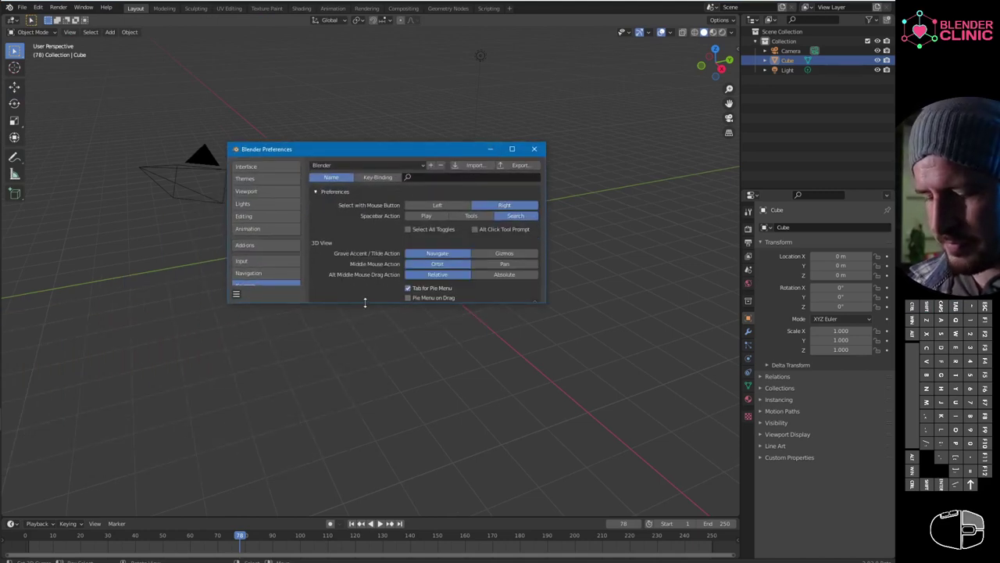
drag(367, 303, 336, 509)
drag(395, 150, 105, 226)
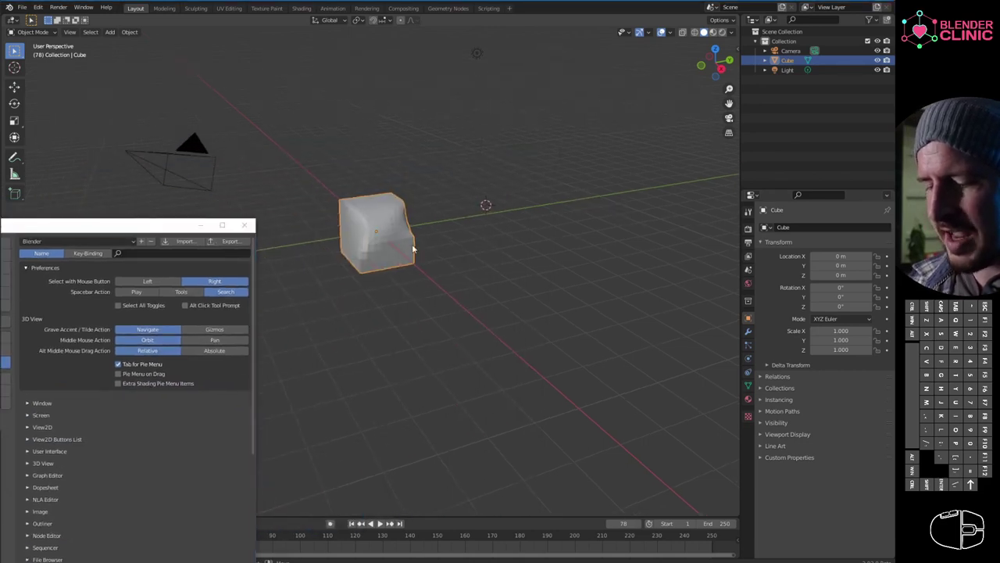
Snap the viewport between axis-aligned views around the cube, ending in the Right Orthographic view
key(Tab)
key(alt)
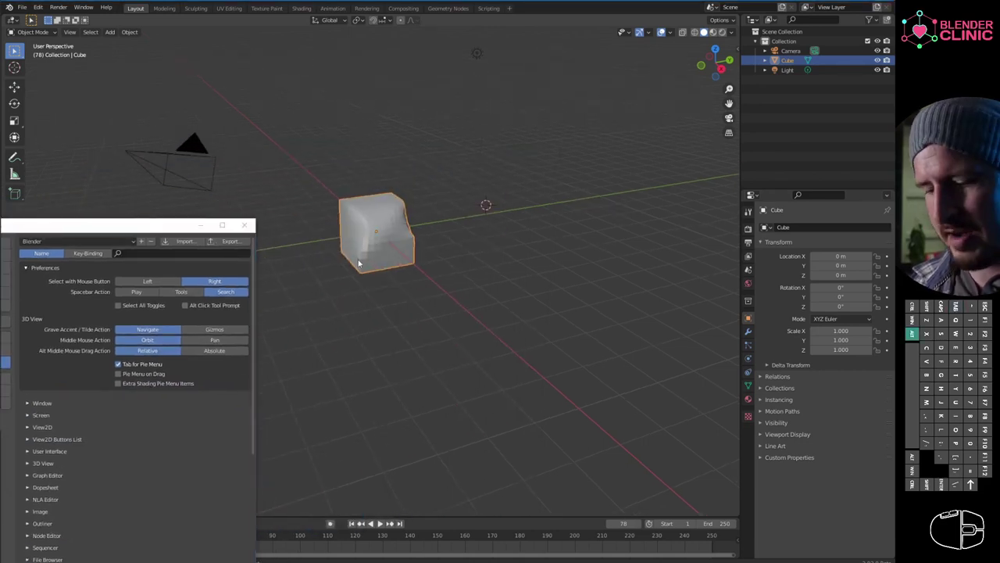
alt+middle_drag(337, 292, 589, 275)
alt+middle_drag(393, 205, 353, 423)
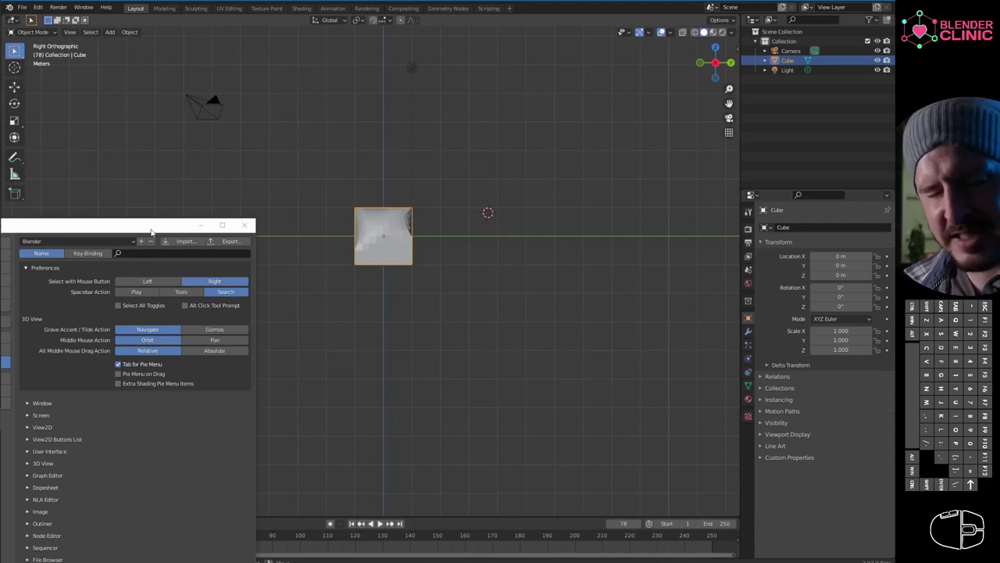
Move the Preferences window fully into view and review the System, Save & Load and Keymap settings
drag(150, 228, 306, 95)
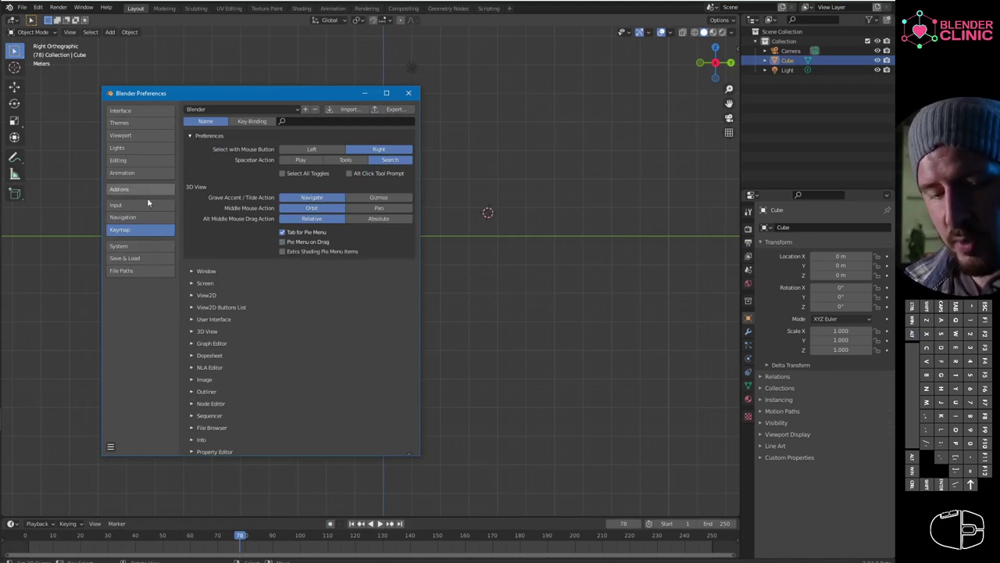
click(144, 250)
click(141, 258)
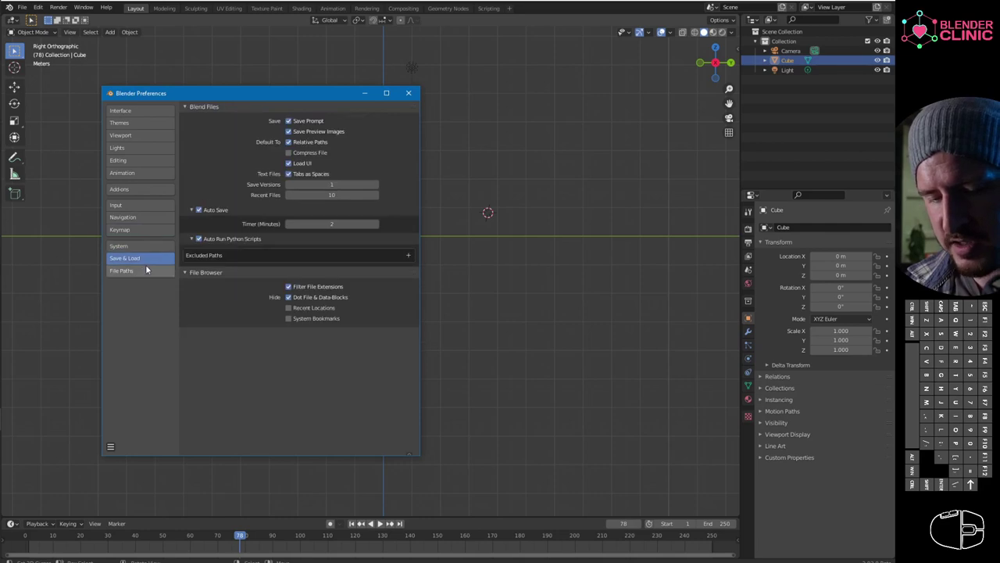
click(145, 231)
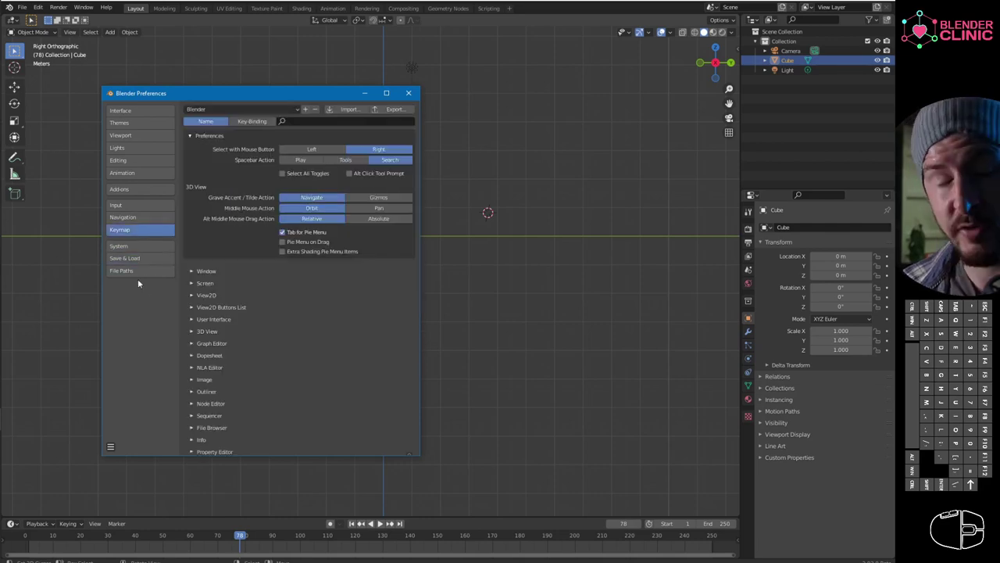
click(331, 122)
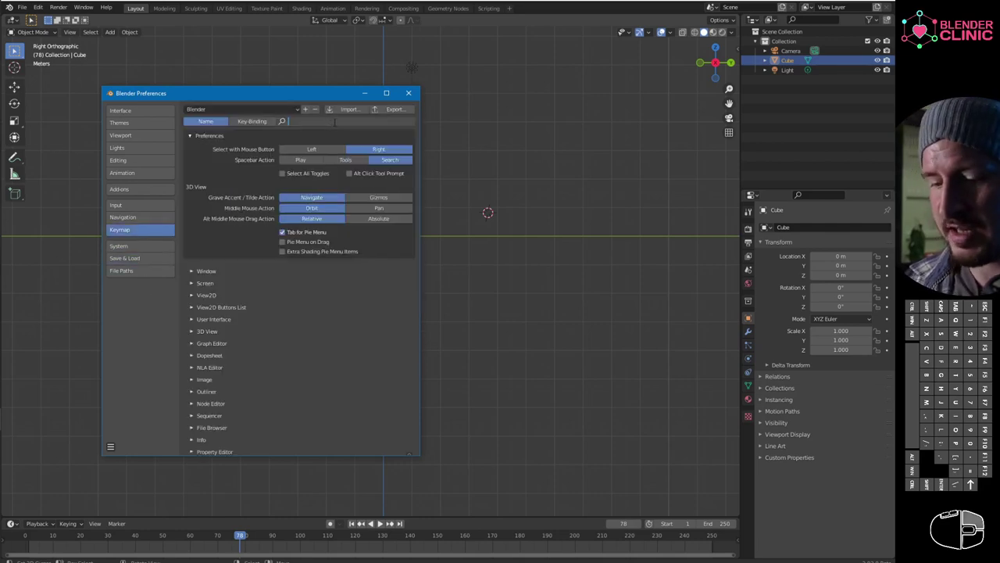
Find the Interface: Copy Attributes Menu add-on by searching for "copy", enable it and expand its details
click(141, 189)
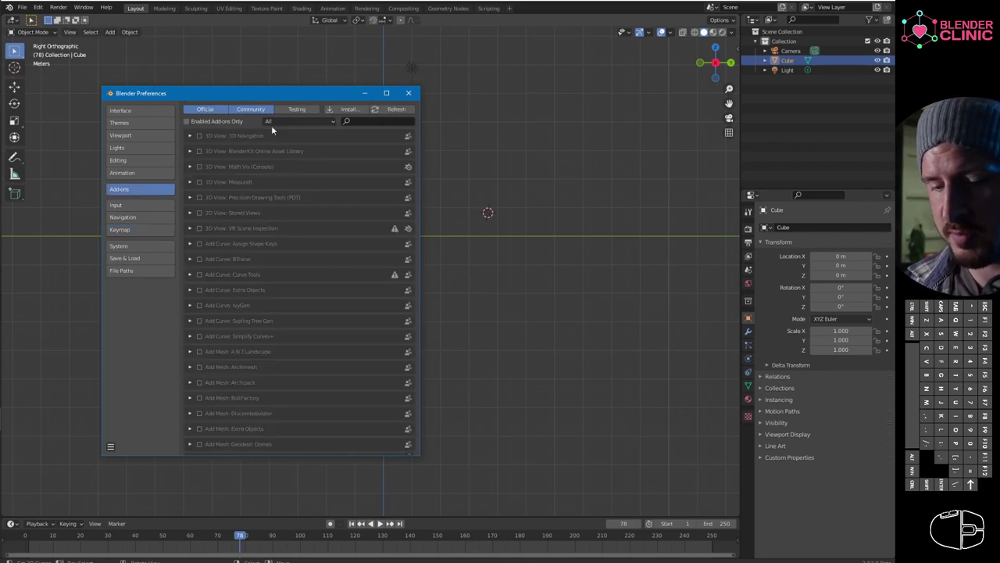
text(copy)
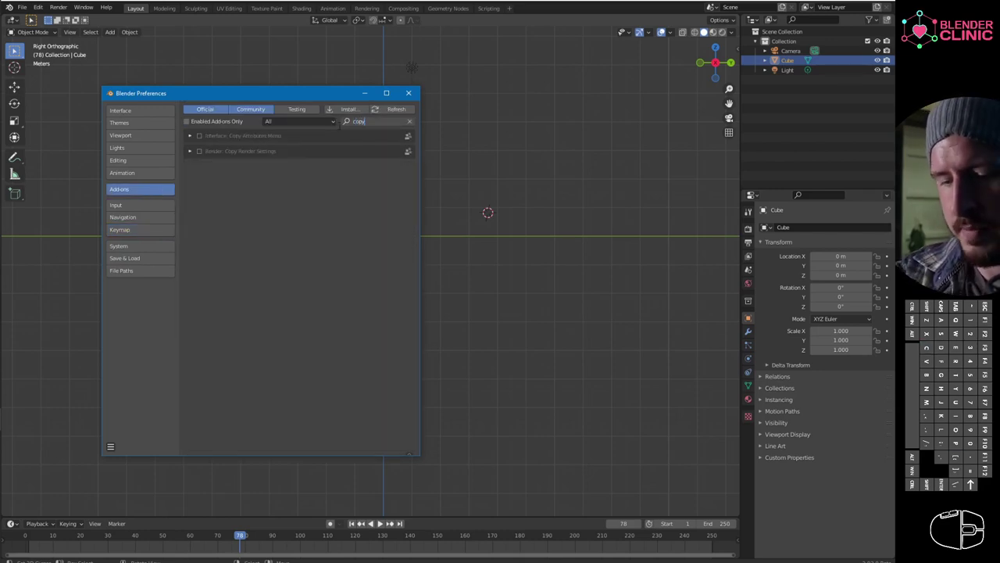
click(199, 136)
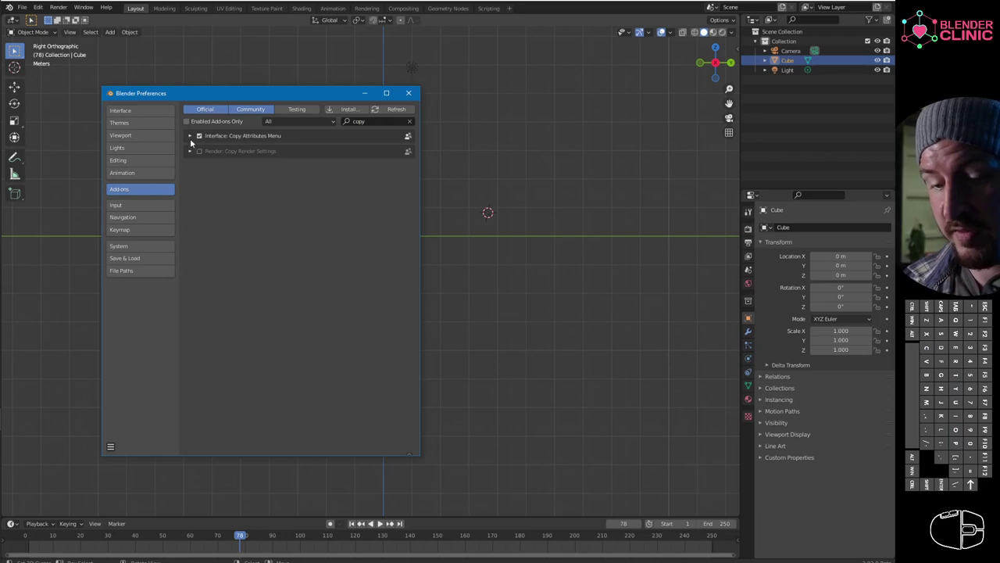
click(189, 136)
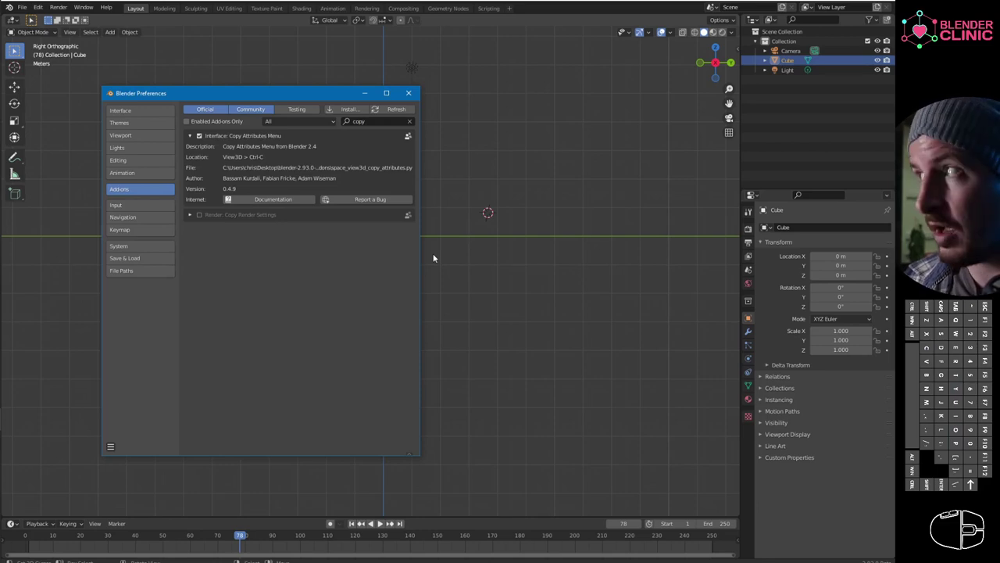
Find the Mesh: F2 add-on by searching for "f2", enable it and close the Preferences
click(410, 121)
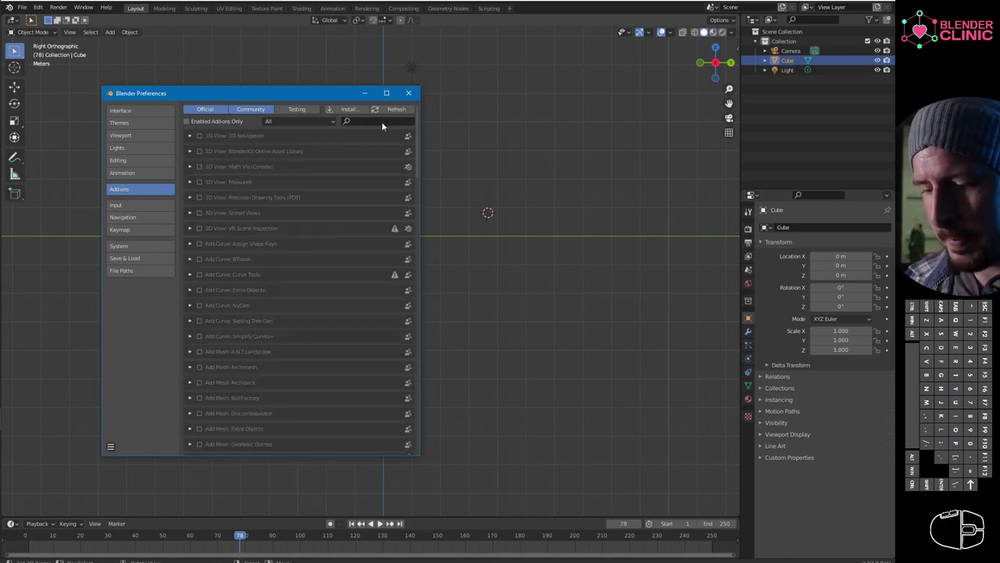
text(f2)
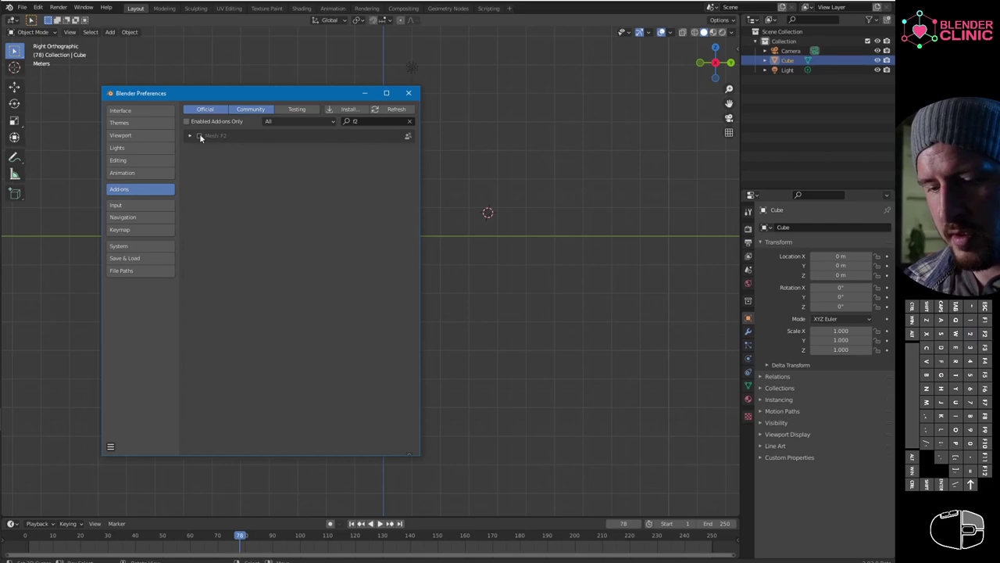
click(199, 136)
middle_drag(578, 257, 618, 222)
click(408, 93)
Add a second cube mesh at the 3D cursor beside the sculpted cube
middle_drag(375, 297, 461, 218)
click(445, 237)
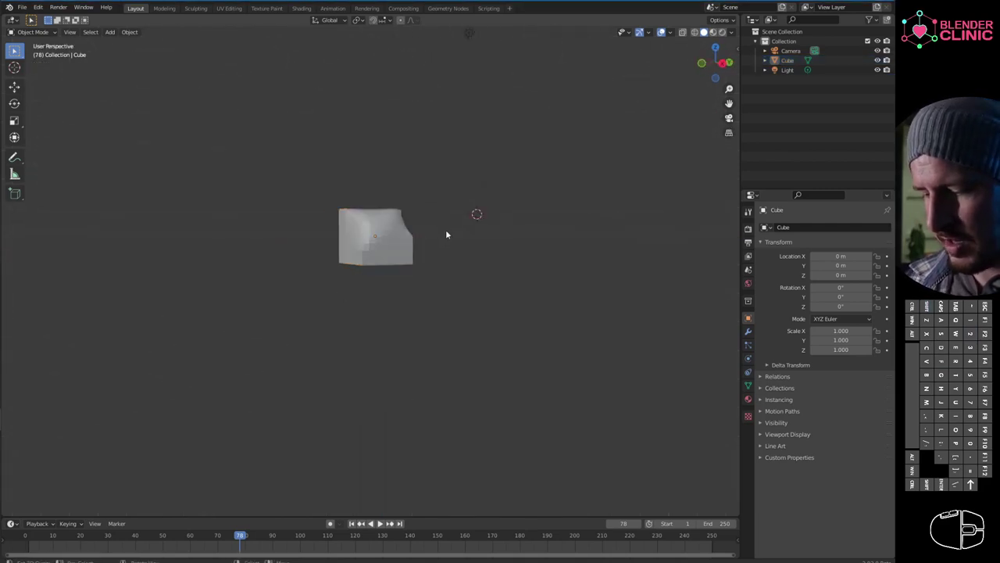
click(396, 236)
key(shift+a)
mouse_move(437, 227)
click(480, 232)
Select the sculpted cube and the new cube together and bring up the Copy Attributes menu for them
shift+click(379, 251)
shift+click(476, 226)
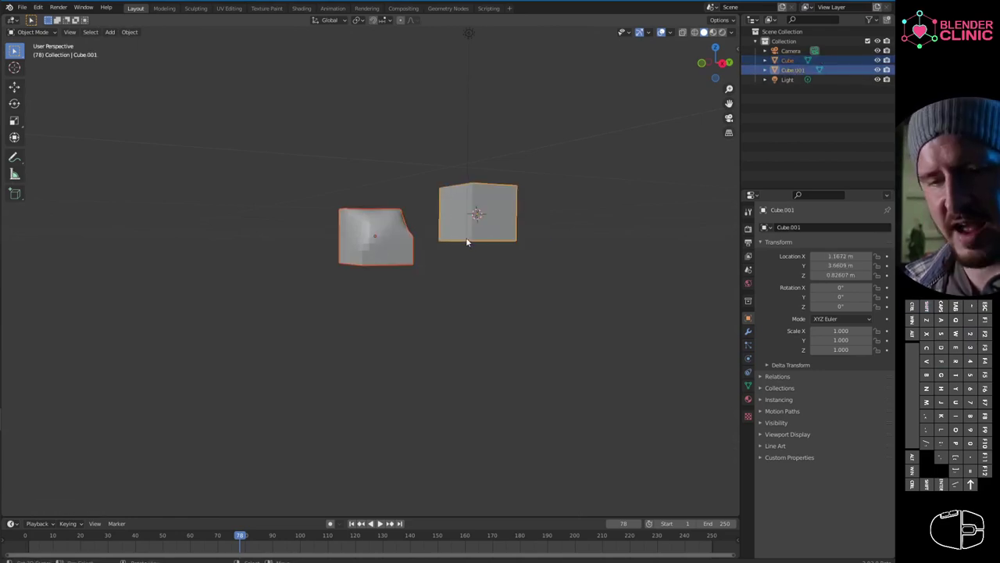
key(ctrl+c)
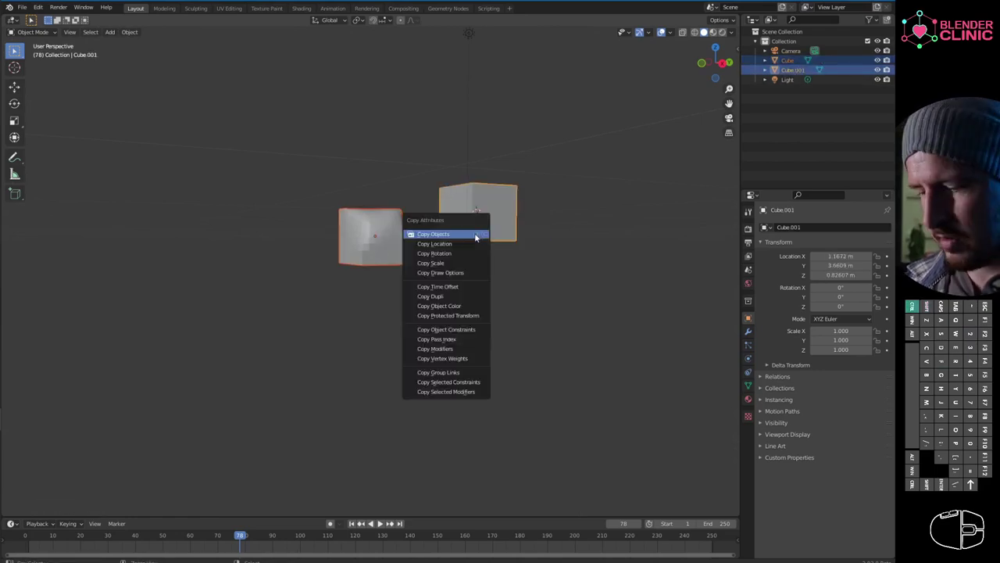
click(468, 389)
middle_drag(477, 272, 403, 312)
Put the second cube in Edit Mode and delete its front side faces
click(463, 266)
middle_drag(463, 266, 447, 241)
key(Tab)
key(a)
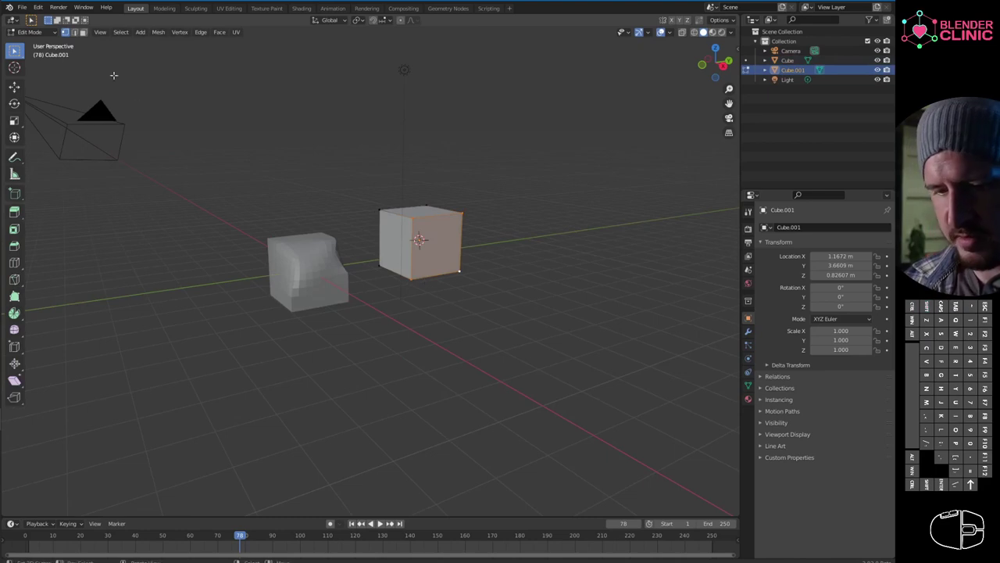
click(83, 32)
shift+click(383, 243)
key(x)
click(383, 279)
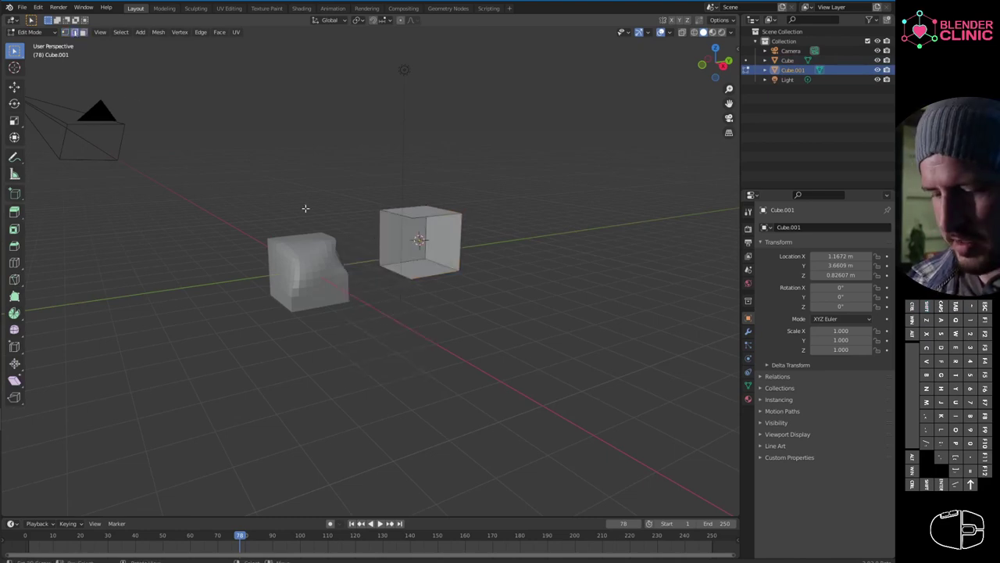
Fill the second cube's open sides with new faces, inspect it from several angles and return to Object Mode
key(f)
key(f)
middle_drag(504, 217, 389, 243)
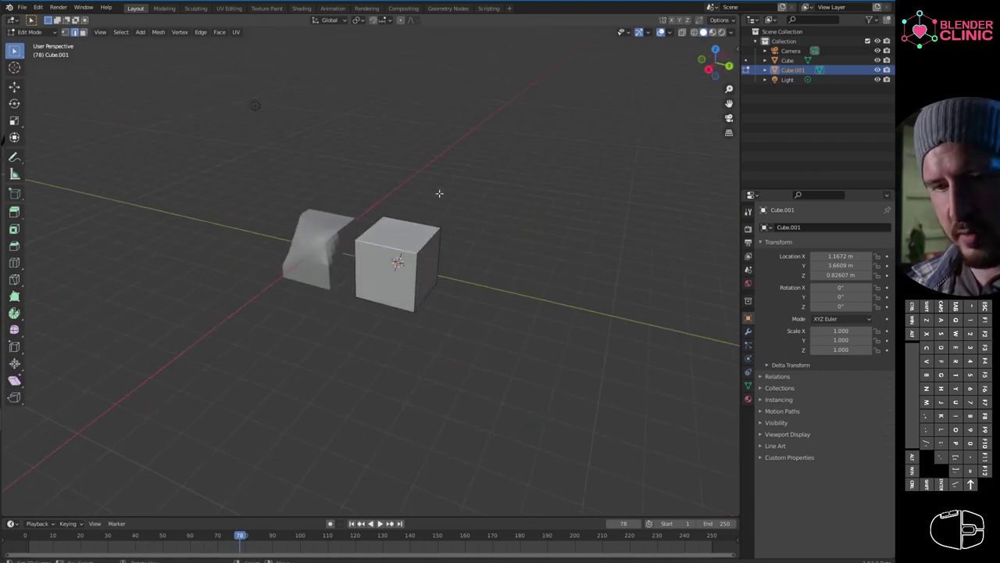
middle_drag(442, 192, 444, 127)
middle_drag(453, 175, 422, 219)
key(Tab)
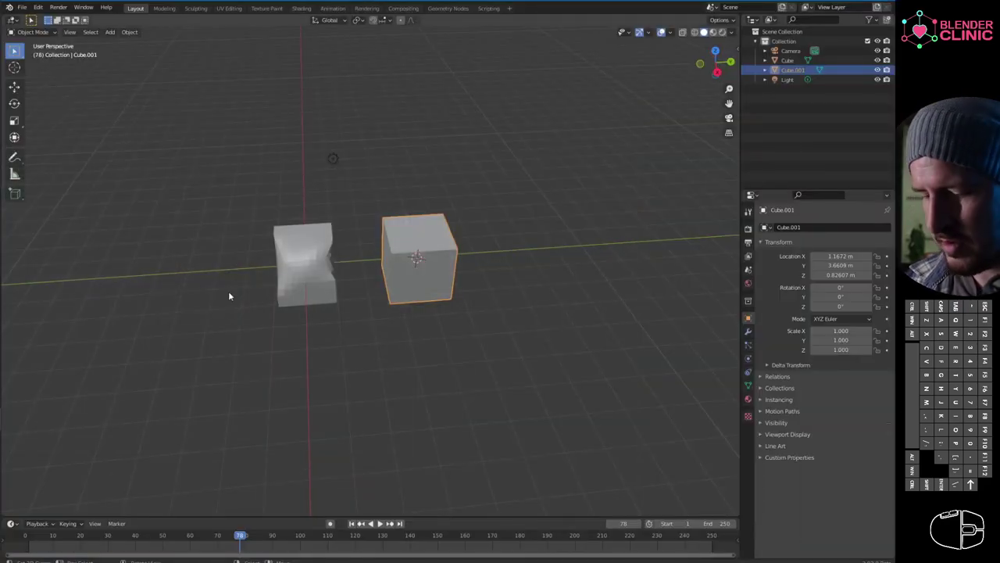
Reopen the Preferences, clear the add-on search and look through the full add-on list
click(37, 7)
click(73, 145)
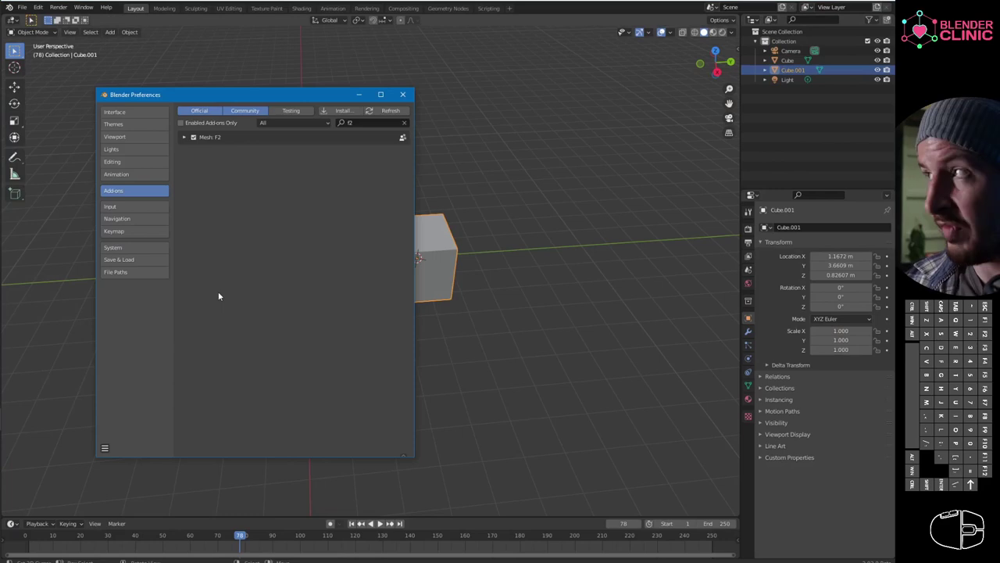
click(369, 123)
key(BackSpace)
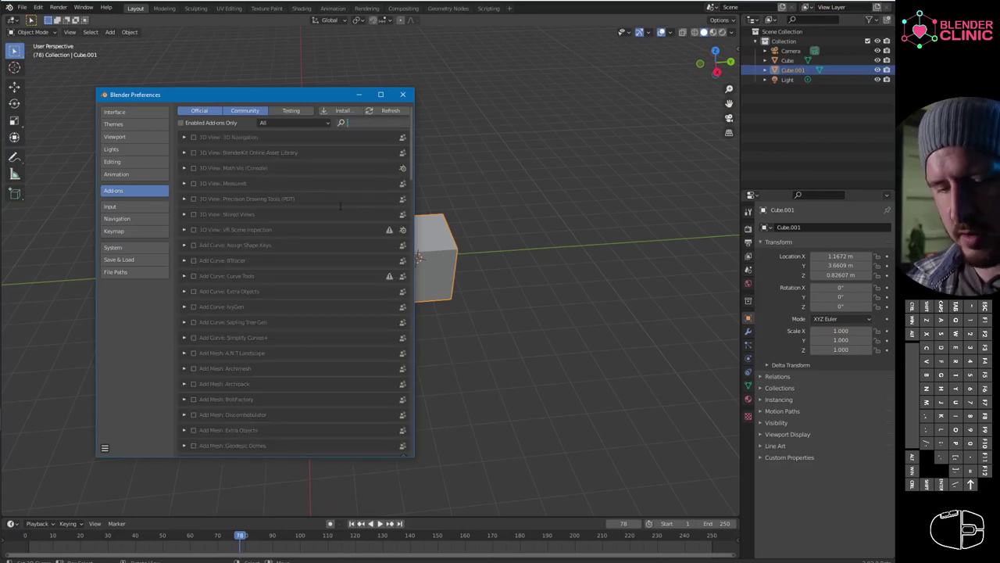
scroll(405, 181, down, 2)
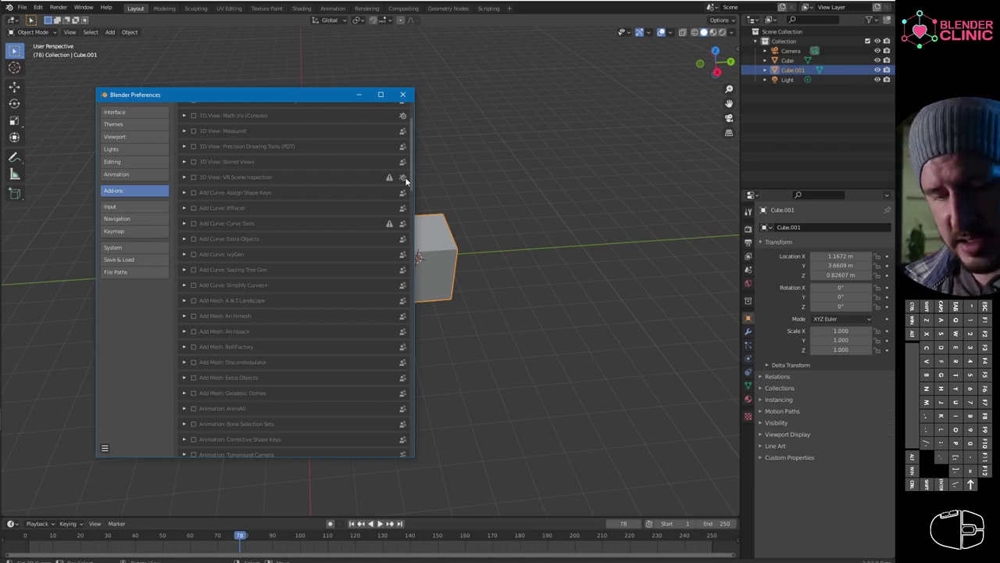
Review the Input, Navigation, Interface, Themes, Viewport, Lights and Editing preferences, expanding the Viewport's Selection settings
click(138, 206)
click(140, 219)
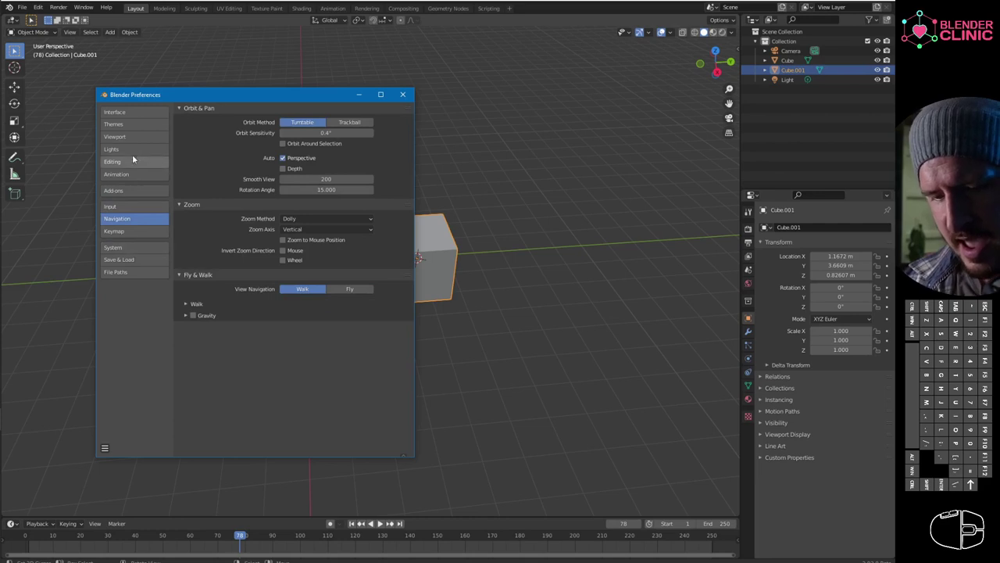
click(127, 113)
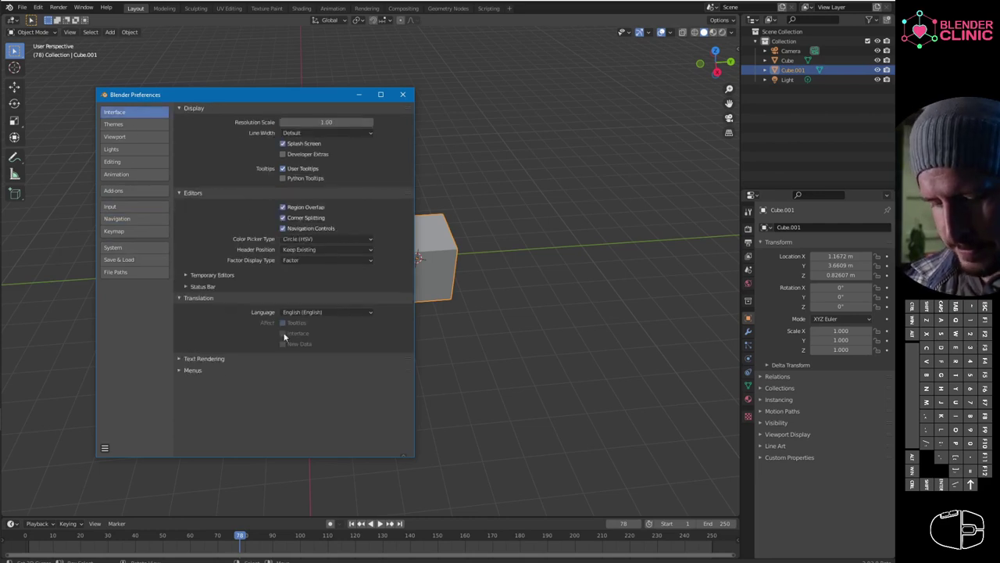
click(137, 125)
click(142, 136)
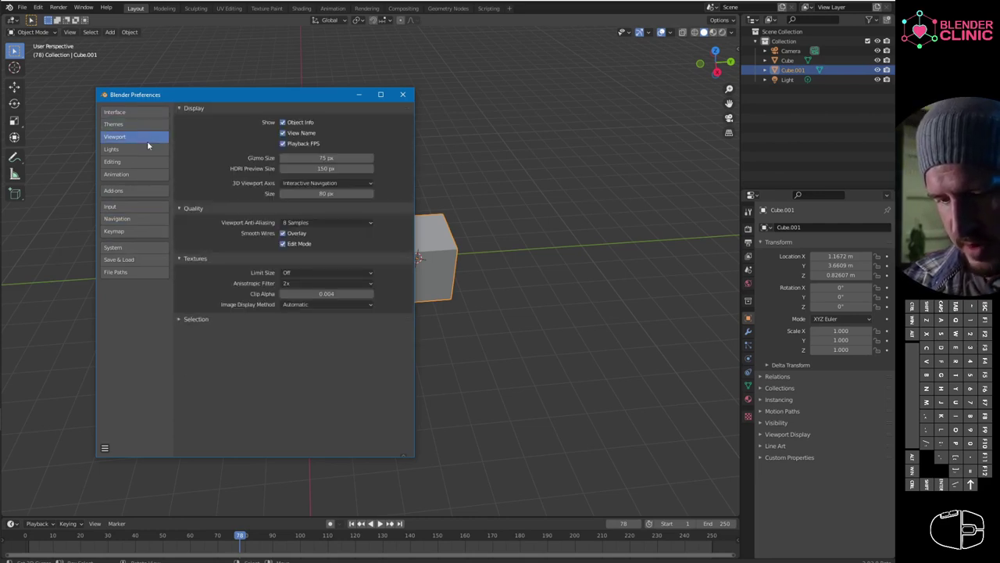
click(205, 320)
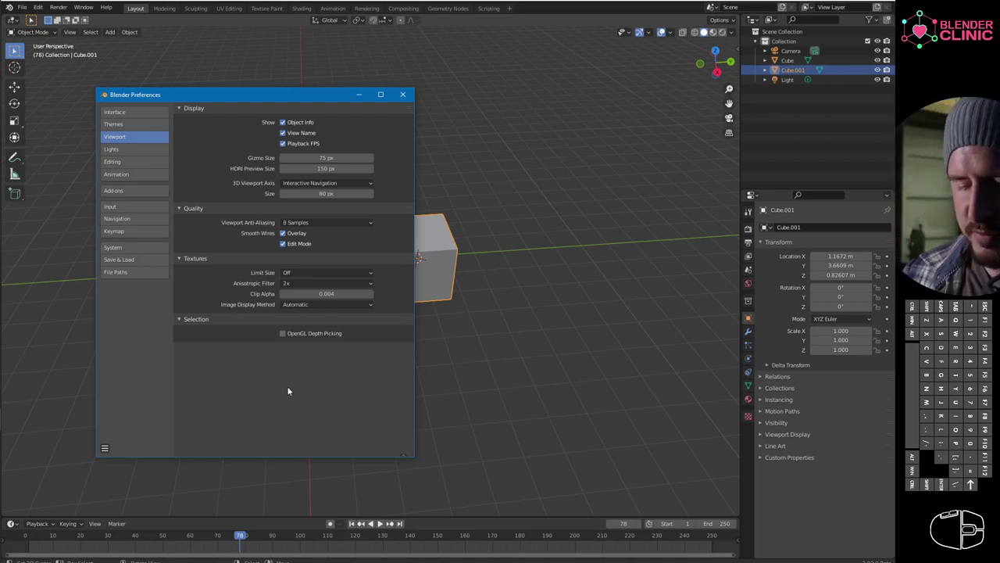
click(134, 149)
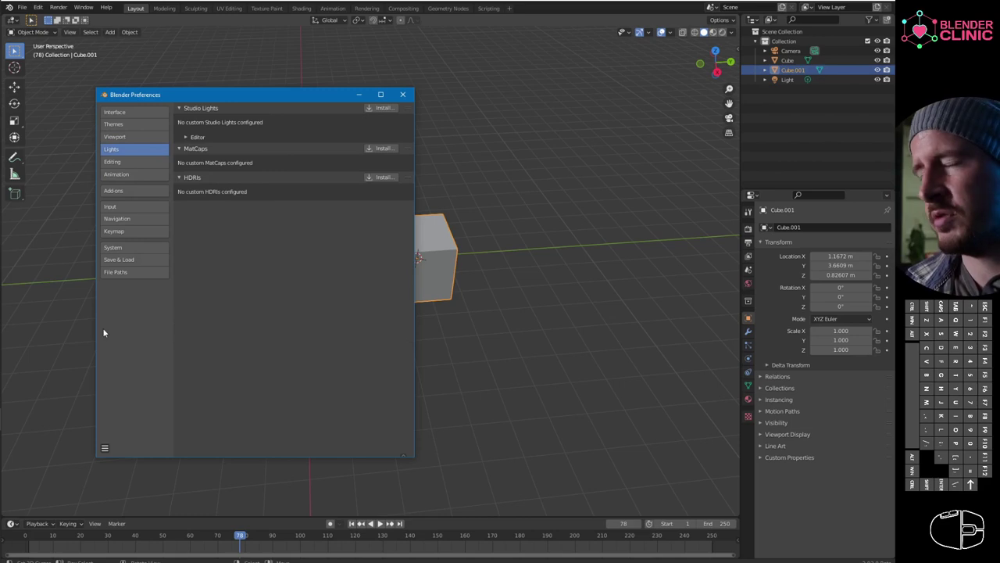
click(135, 161)
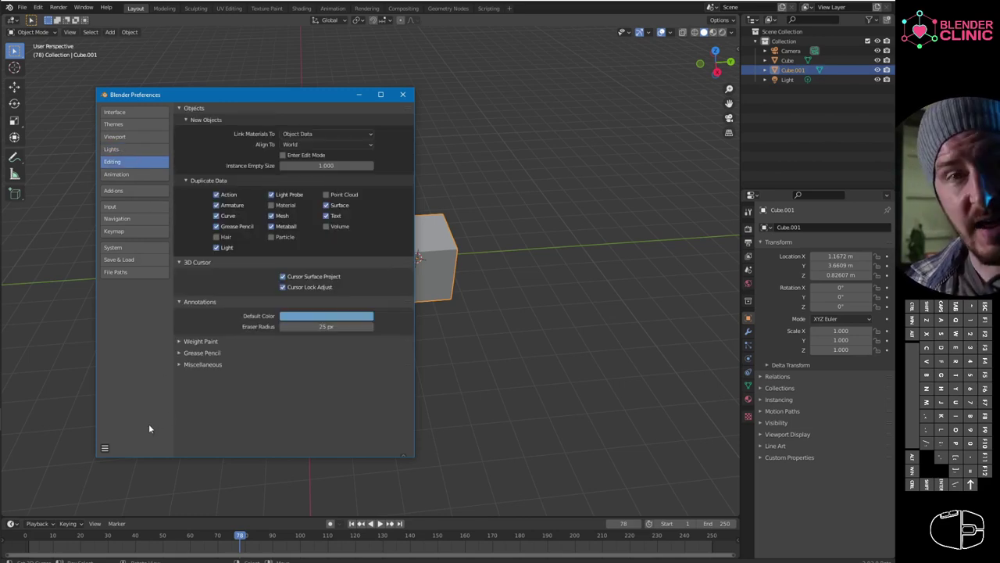
Review the Lights and Editing preferences, expanding the Miscellaneous, Grease Pencil and Weight Paint sections of Editing
click(132, 148)
click(133, 162)
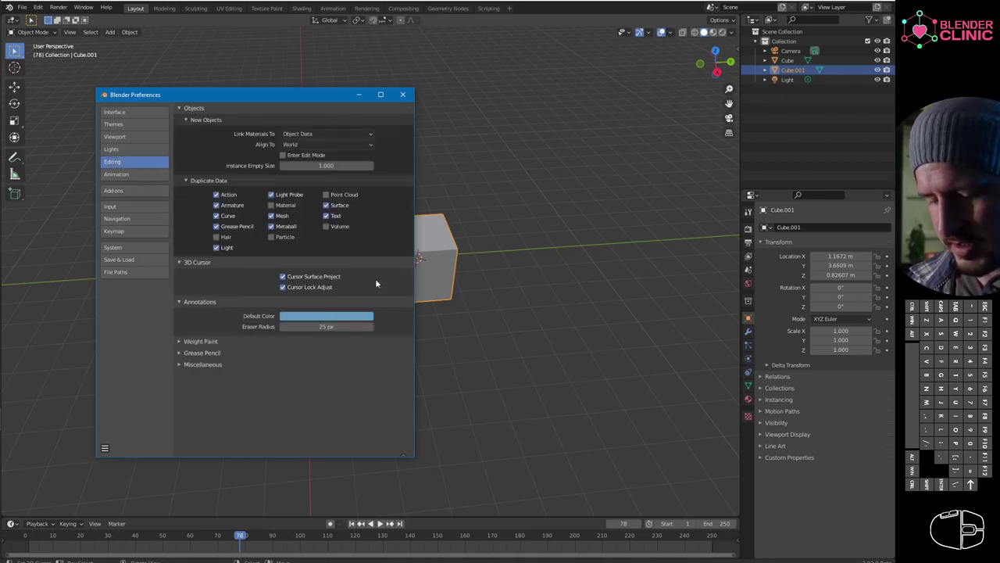
click(223, 363)
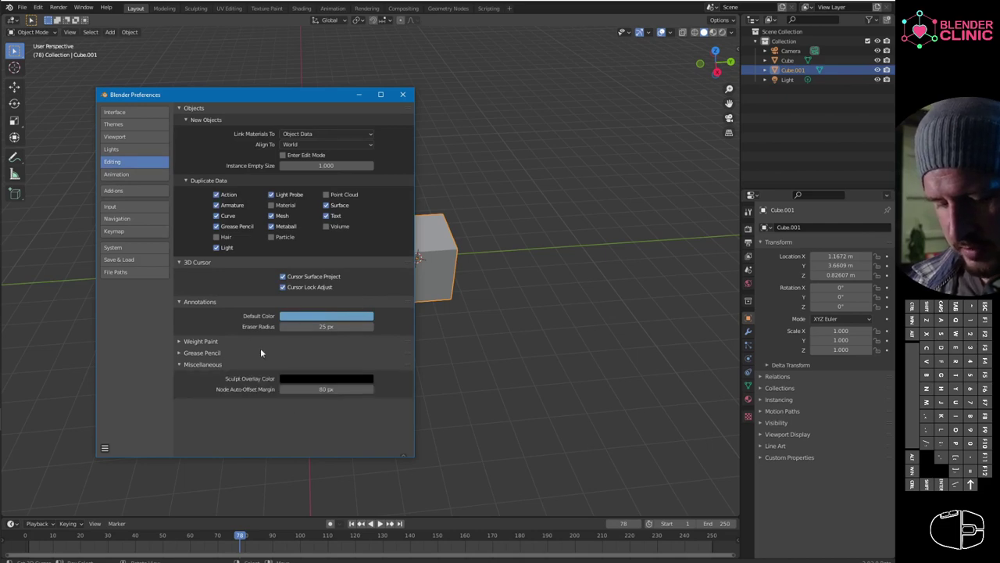
click(244, 353)
click(220, 341)
Look through the Default Interpolation options in the Animation preferences and enable Only Insert Available for auto-keyframing
click(137, 174)
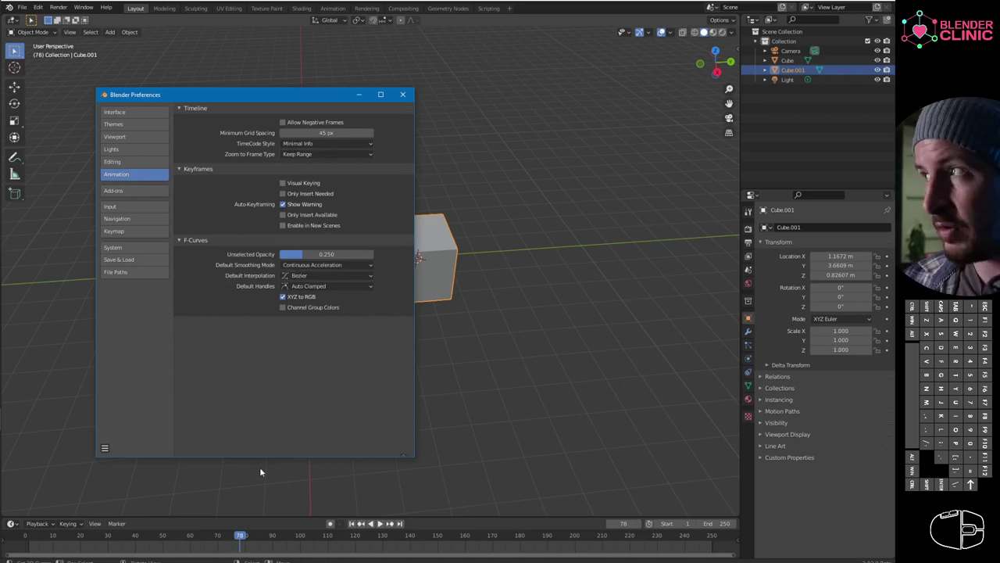
click(321, 275)
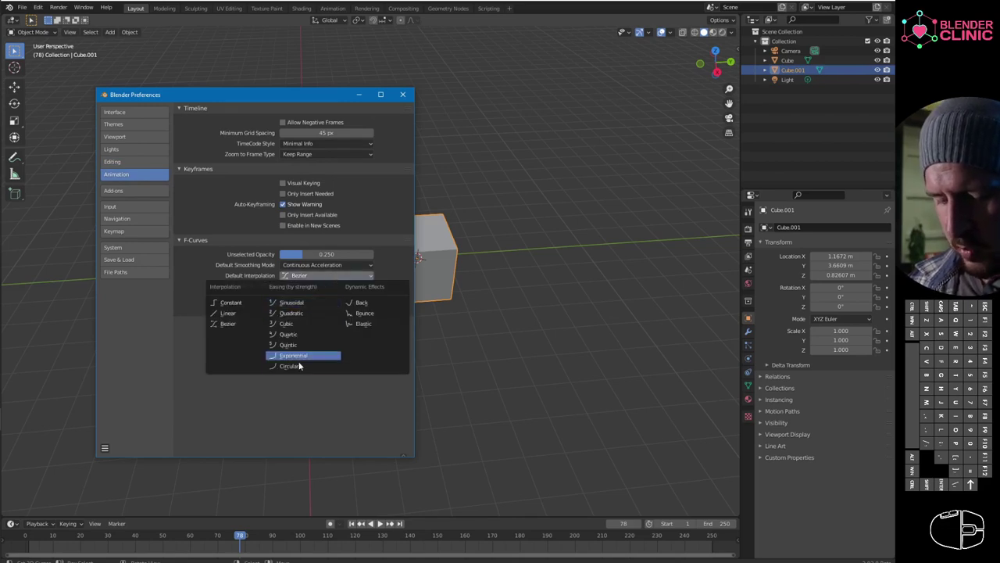
click(283, 214)
click(305, 276)
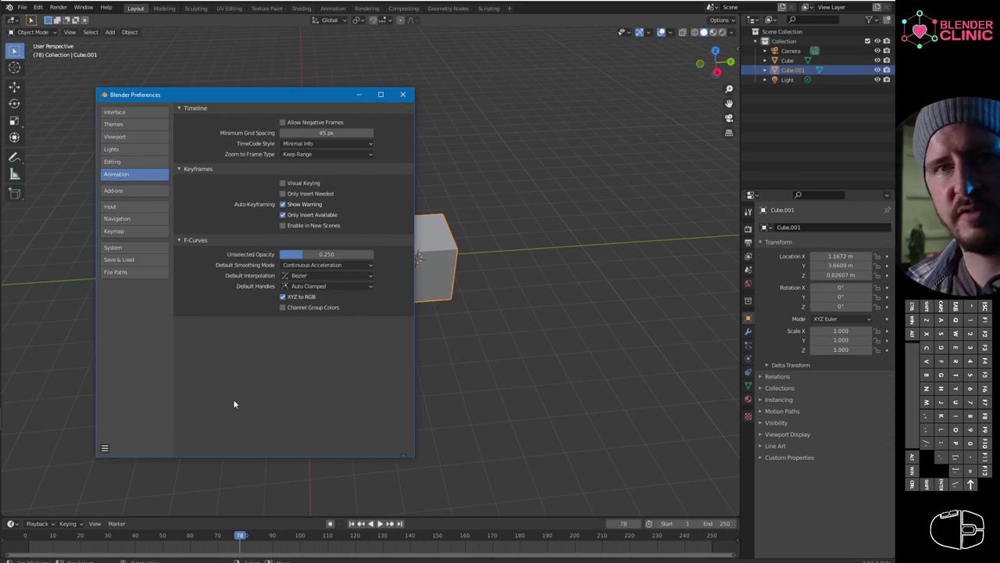
Review the Add-ons and Input preferences, move the window aside and snap the viewport to the front and right orthographic views
click(117, 191)
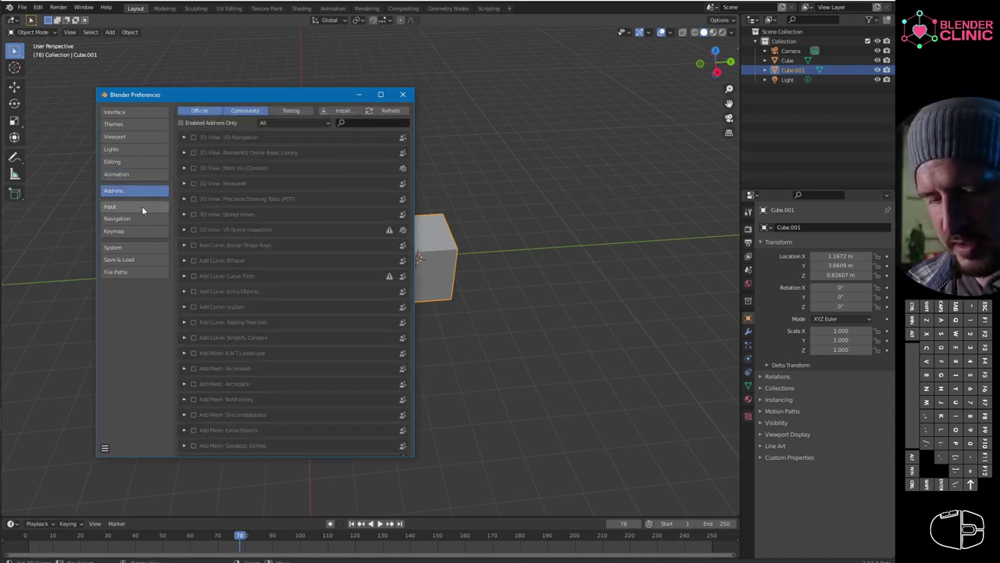
click(142, 208)
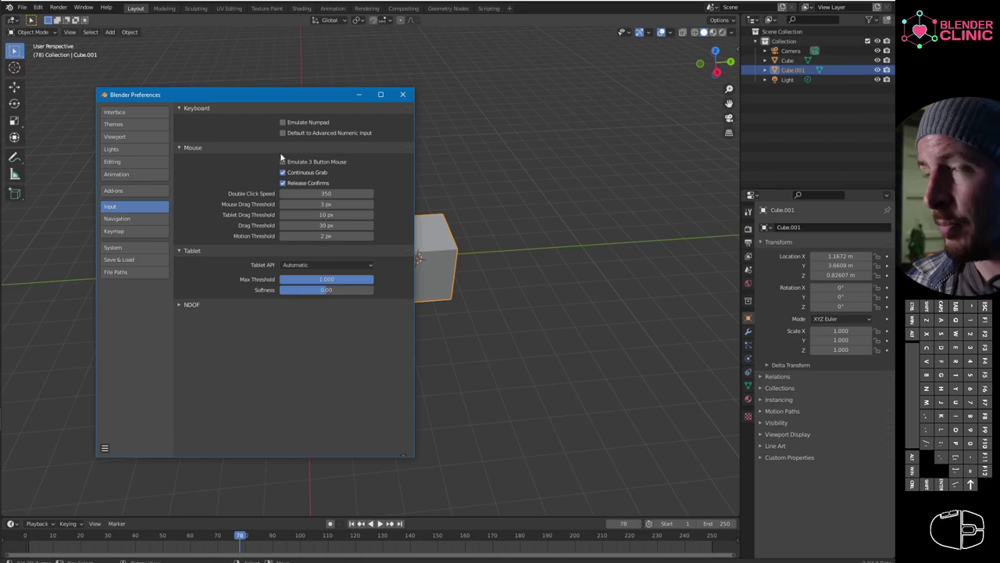
drag(312, 97, 163, 114)
alt+middle_drag(442, 248, 456, 167)
alt+middle_drag(432, 276, 617, 268)
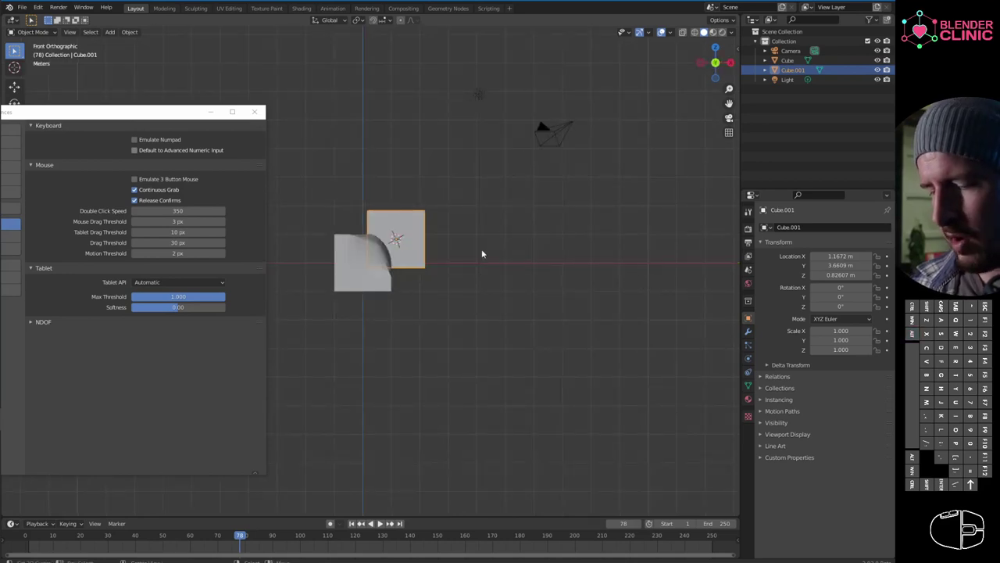
alt+middle_drag(481, 251, 402, 279)
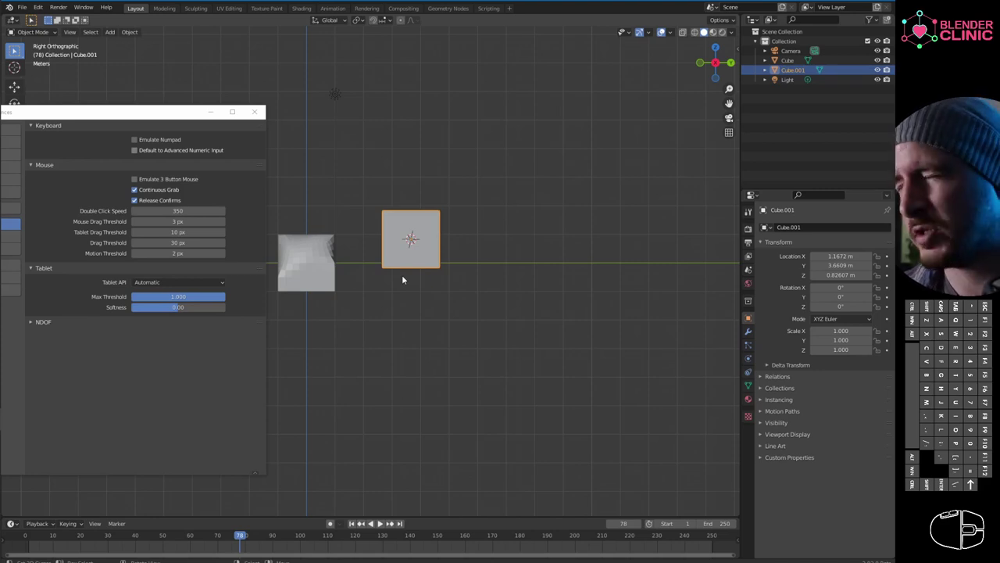
Frame the second cube in the viewport, add the first cube to the selection and show both in right orthographic view
scroll(449, 352, down, 10)
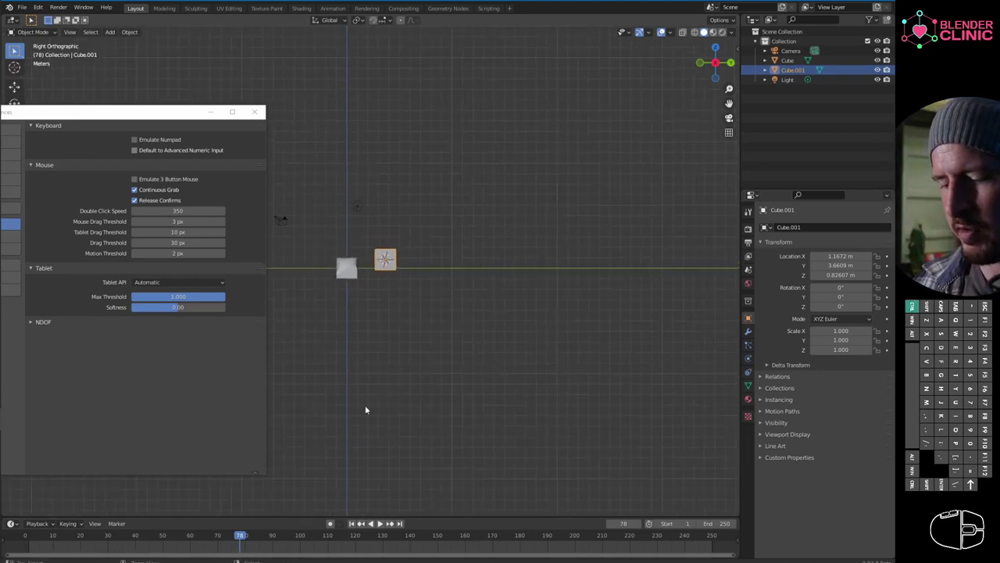
key(KP_Decimal)
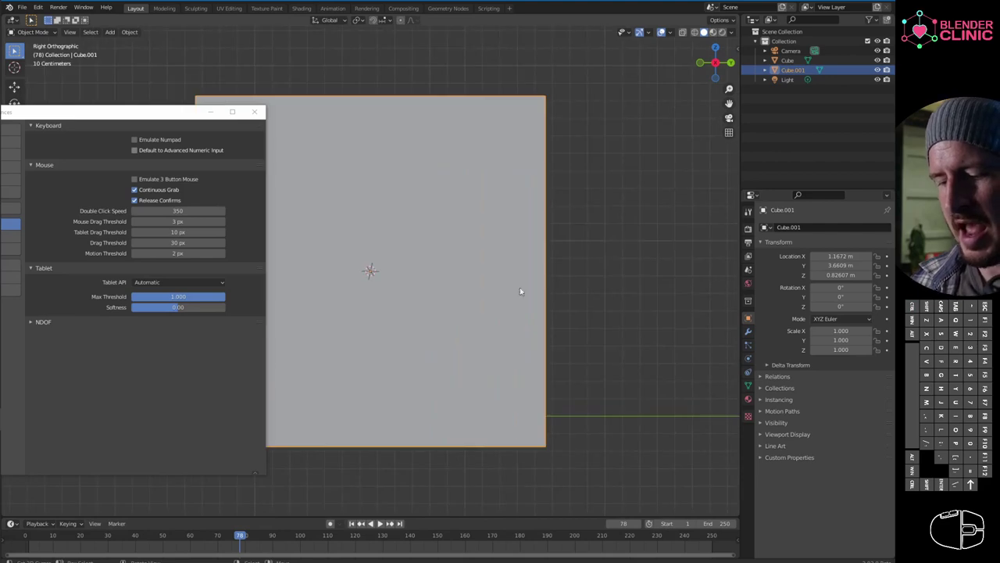
scroll(539, 279, down, 8)
middle_drag(306, 472, 563, 324)
shift+click(469, 231)
scroll(479, 352, up, 2)
key(KP_3)
scroll(379, 426, down, 3)
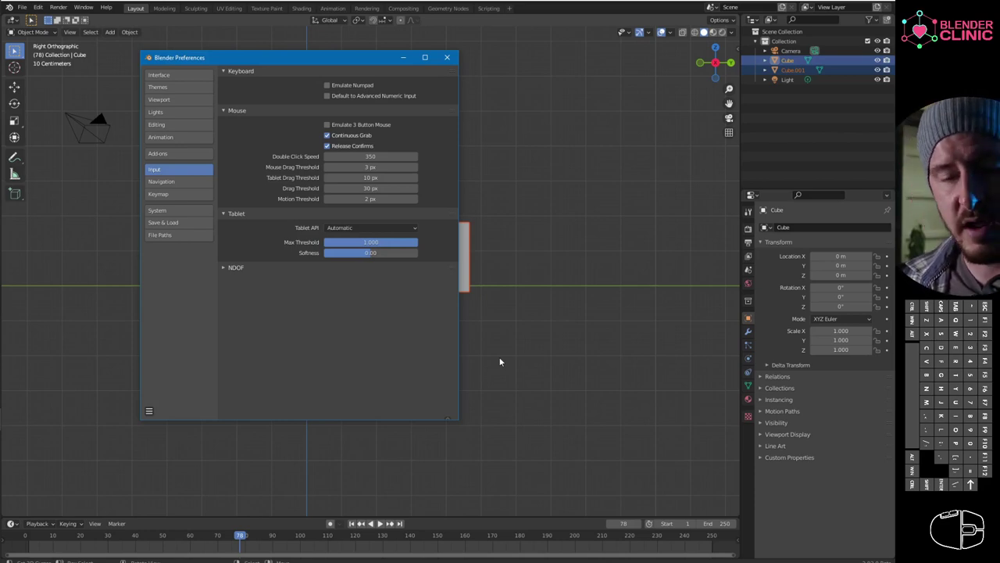
Move the Preferences window aside, inspect the second cube up close in Edit Mode with both cubes selected, and return to Object Mode
drag(343, 58, 233, 88)
middle_drag(465, 289, 463, 255)
key(Tab)
scroll(472, 243, up, 5)
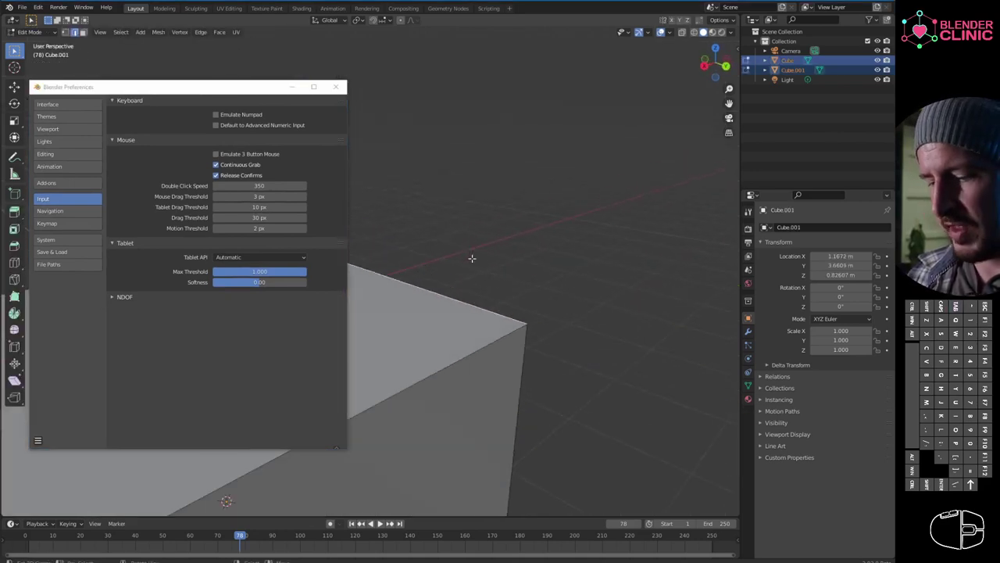
scroll(484, 346, up, 4)
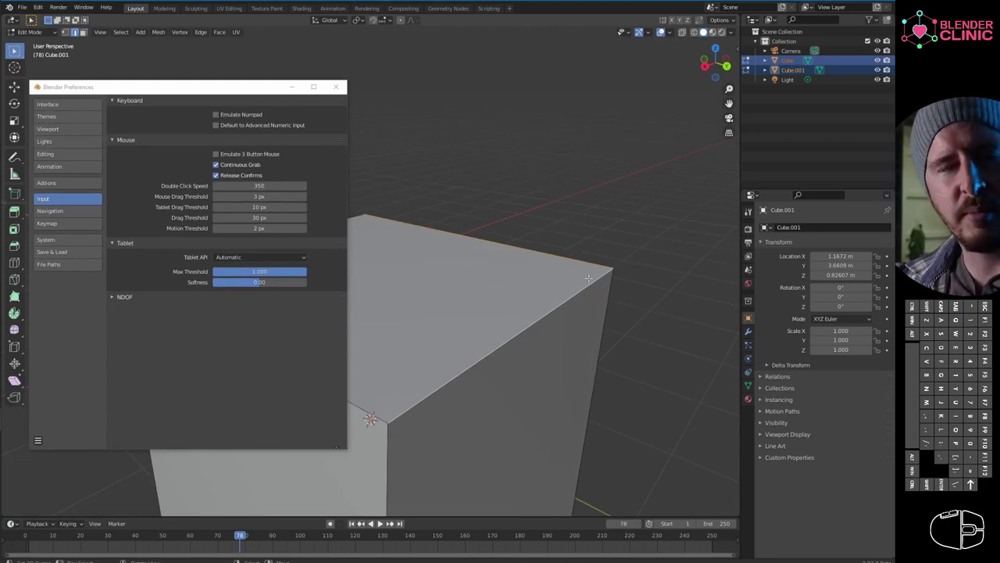
scroll(442, 263, down, 4)
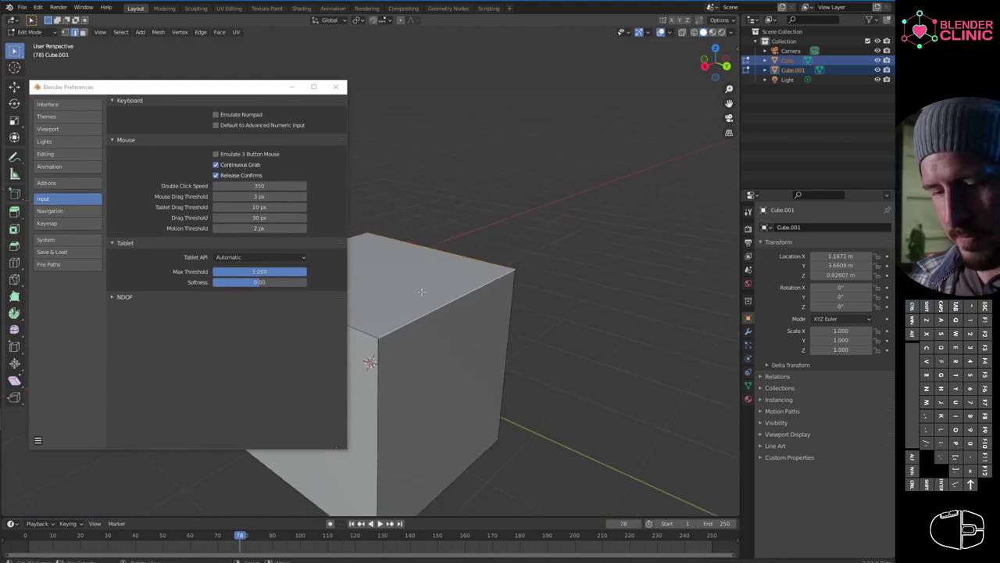
shift+middle_drag(439, 282, 542, 255)
key(Tab)
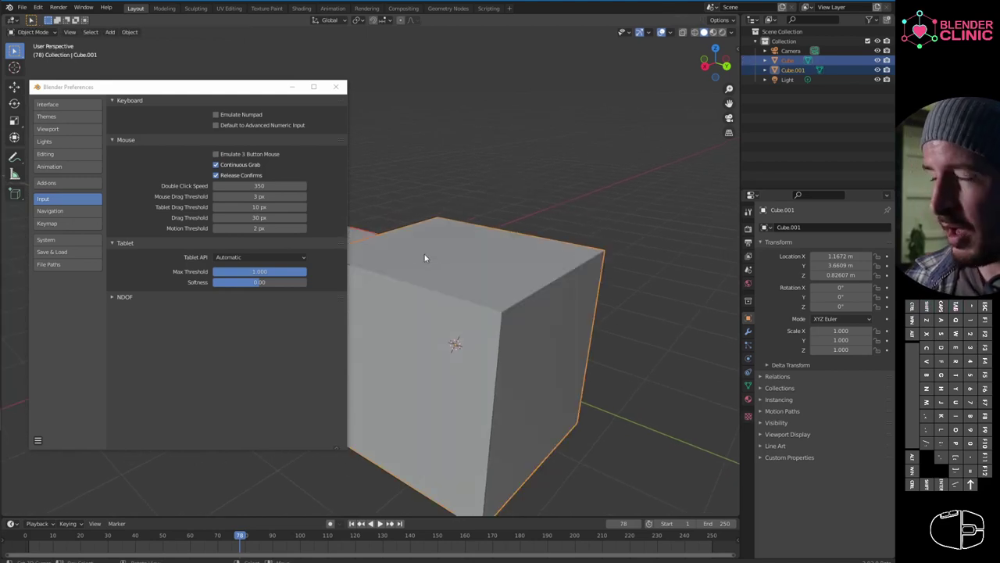
Review the Navigation, Keymap and System preferences, comparing the CUDA render devices and leaving OptiX active
click(50, 210)
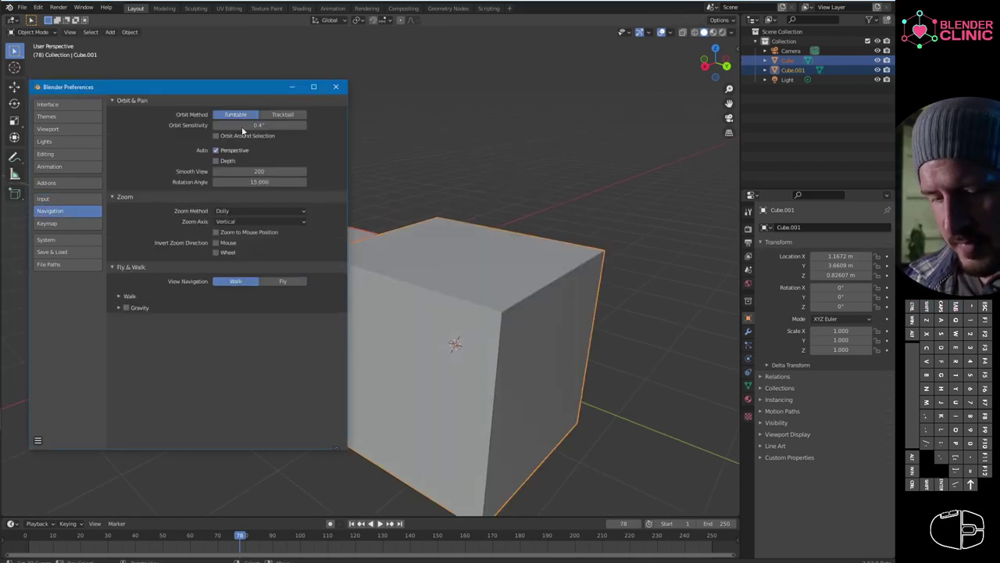
click(69, 223)
click(74, 242)
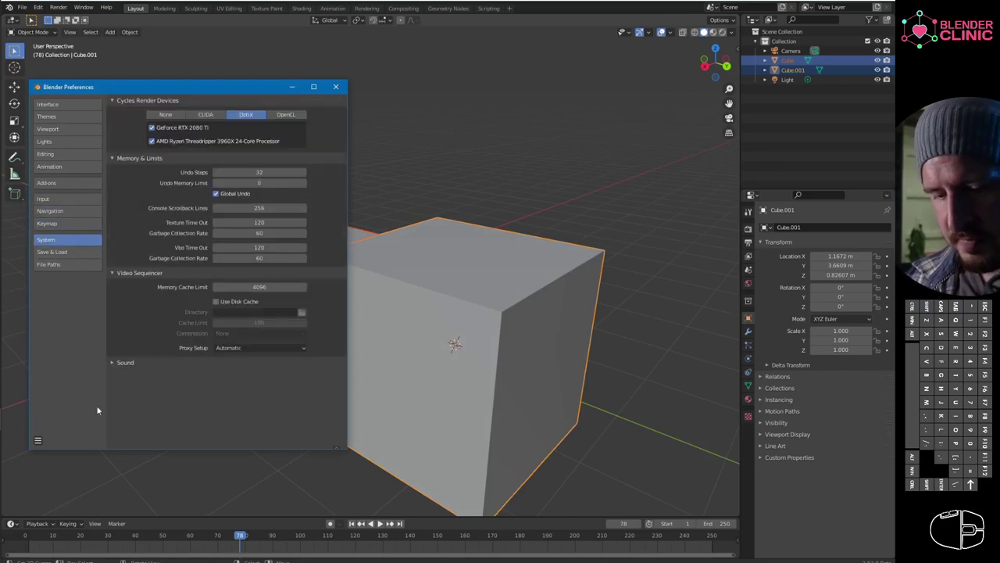
click(211, 114)
click(245, 115)
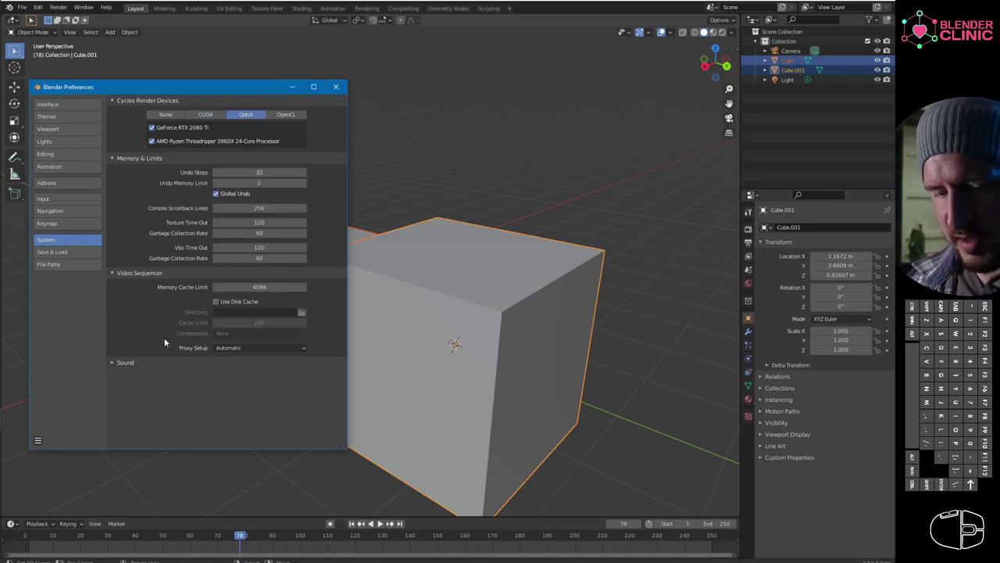
click(255, 287)
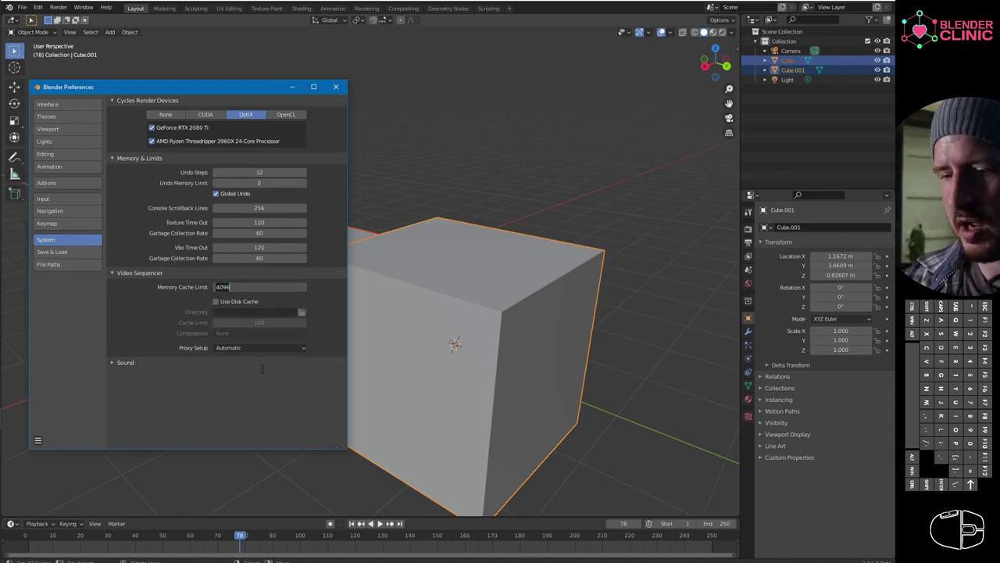
text(160)
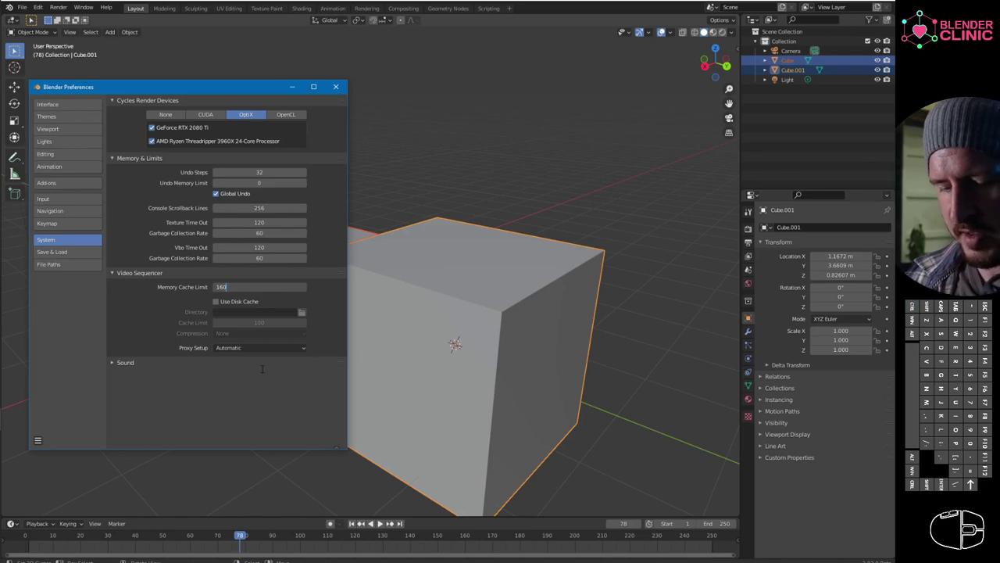
key(Escape)
Multiply the Video Sequencer's Memory Cache Limit by 4 using the expression 4096*4
click(279, 287)
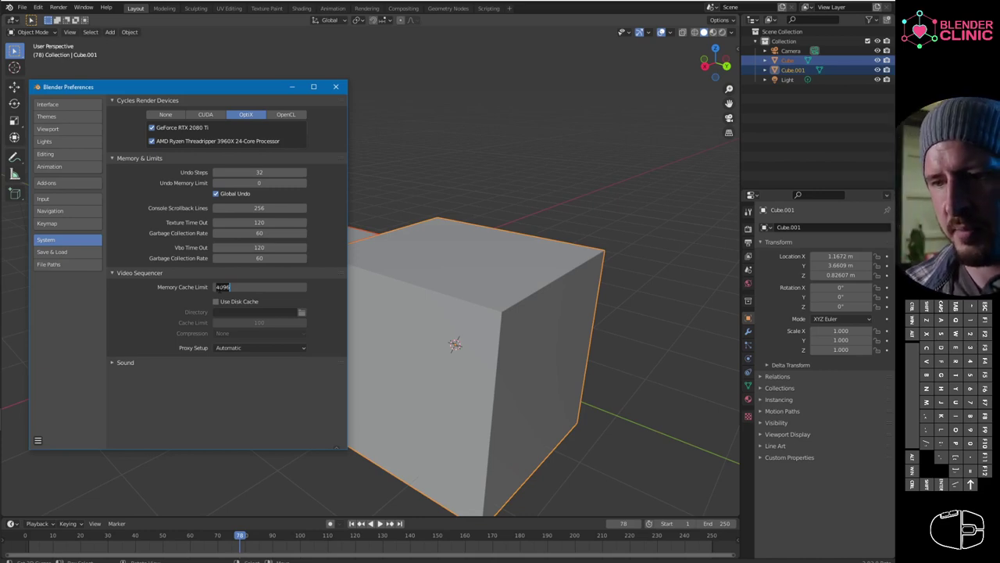
key(End)
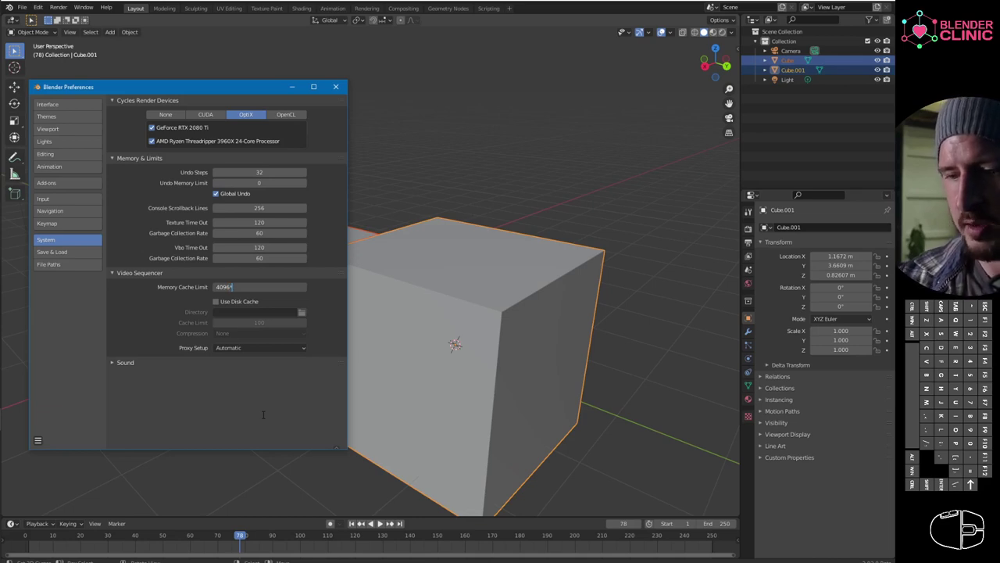
text(*4)
key(Return)
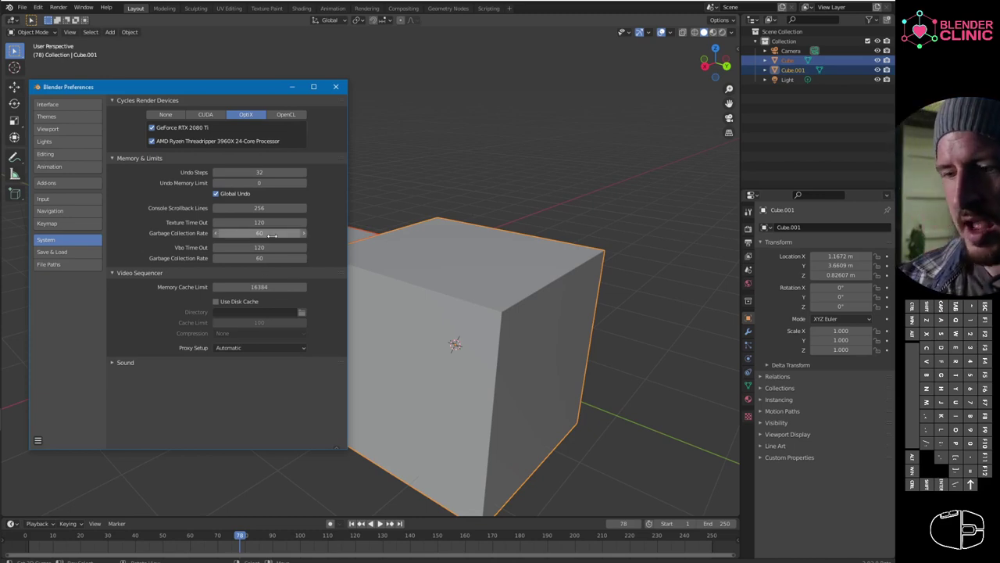
Reset the Video Sequencer's Memory Cache Limit to 4096
click(264, 287)
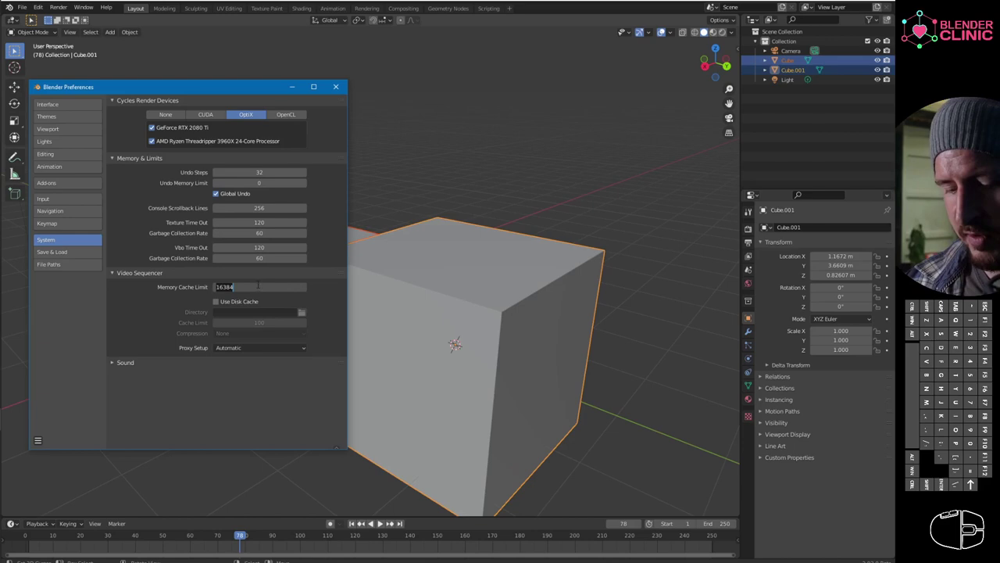
key(End)
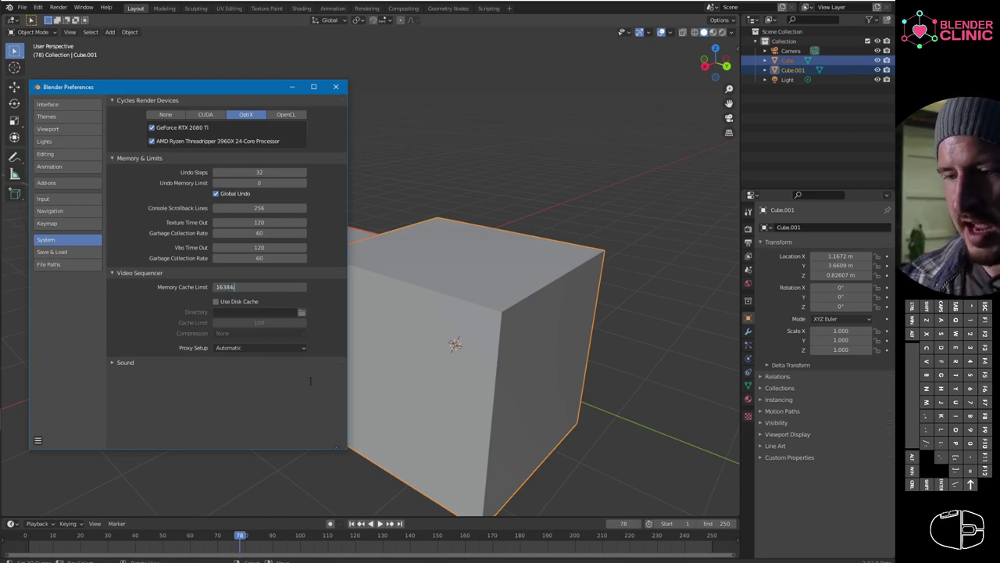
key(BackSpace)
key(BackSpace)
key(BackSpace)
key(BackSpace)
key(BackSpace)
text(4096)
key(Return)
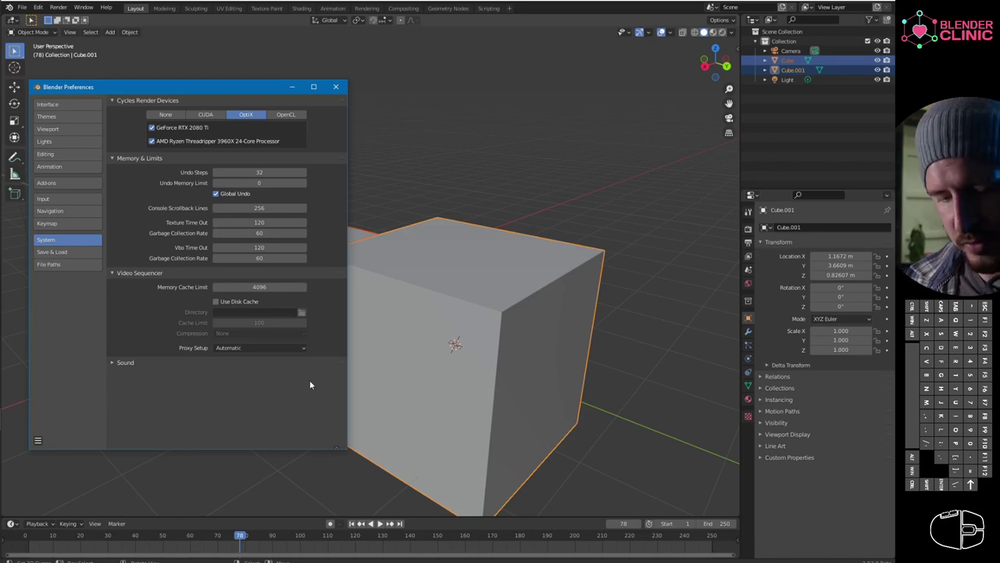
Set the Video Sequencer's Memory Cache Limit to 16384
click(284, 287)
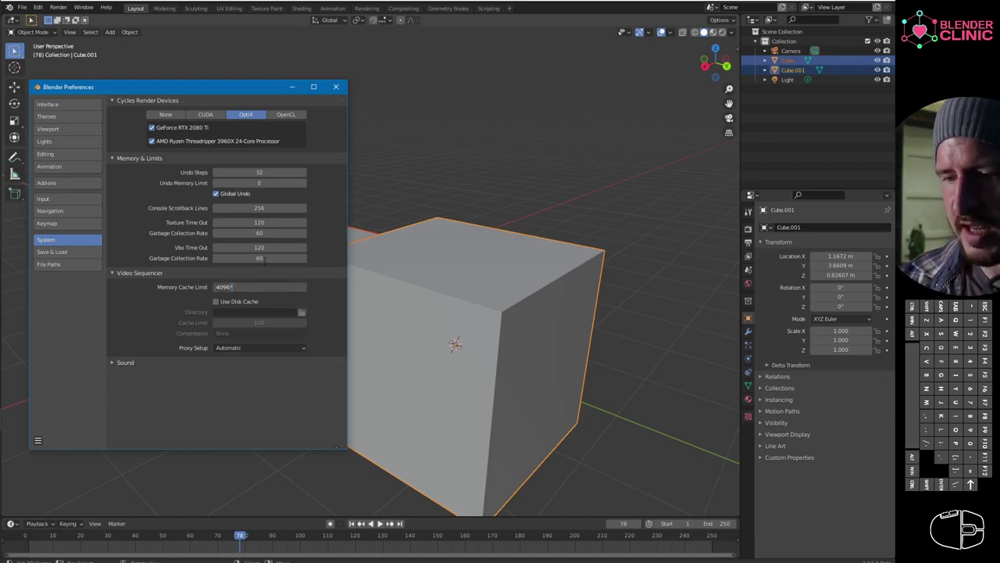
text(16384)
key(Return)
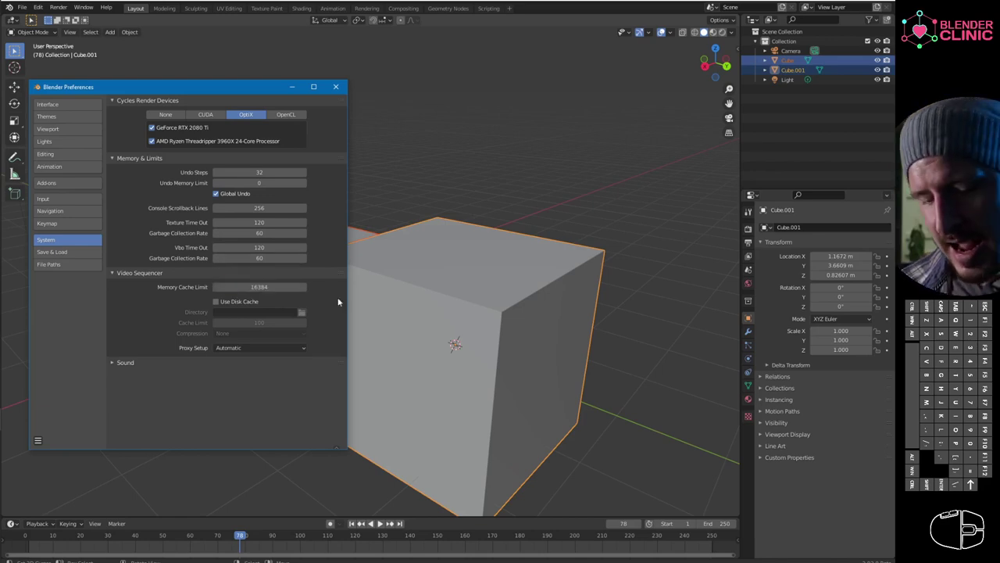
Expand the System preferences' Sound settings and turn off Load UI in the Save & Load preferences
click(132, 363)
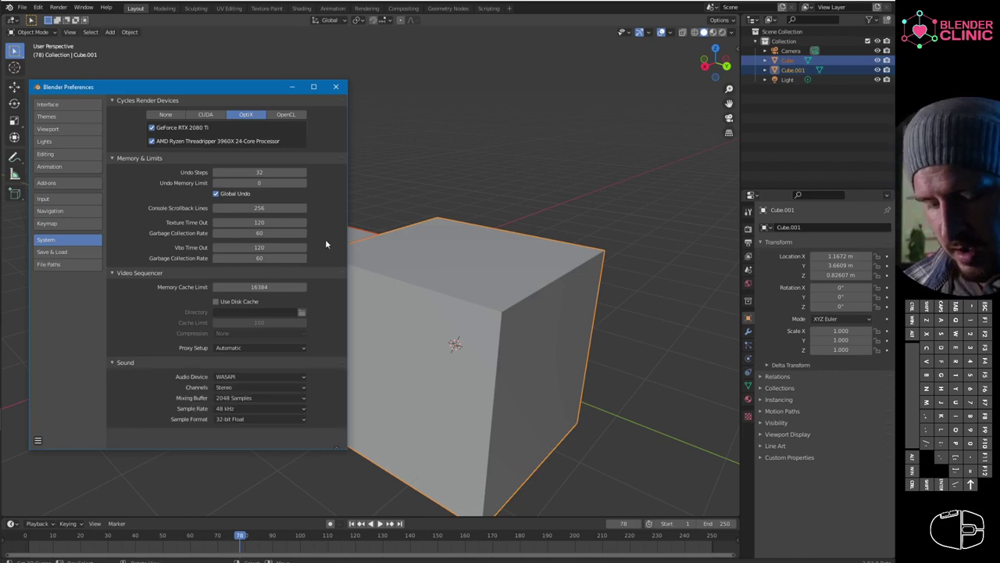
click(82, 252)
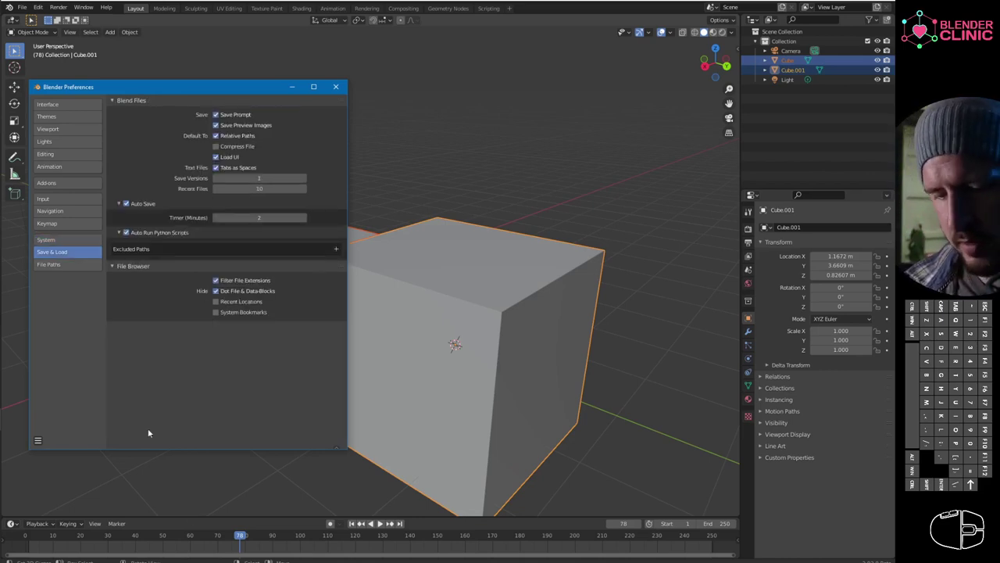
click(216, 157)
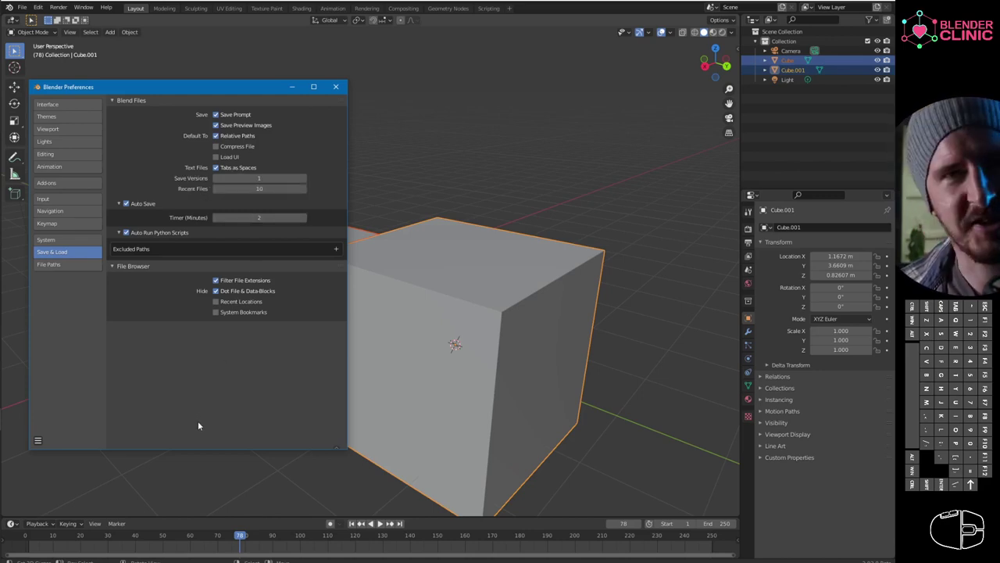
Browse the folder set as the Scripts path in the File Paths preferences and reposition the file browser to show its full contents
click(74, 264)
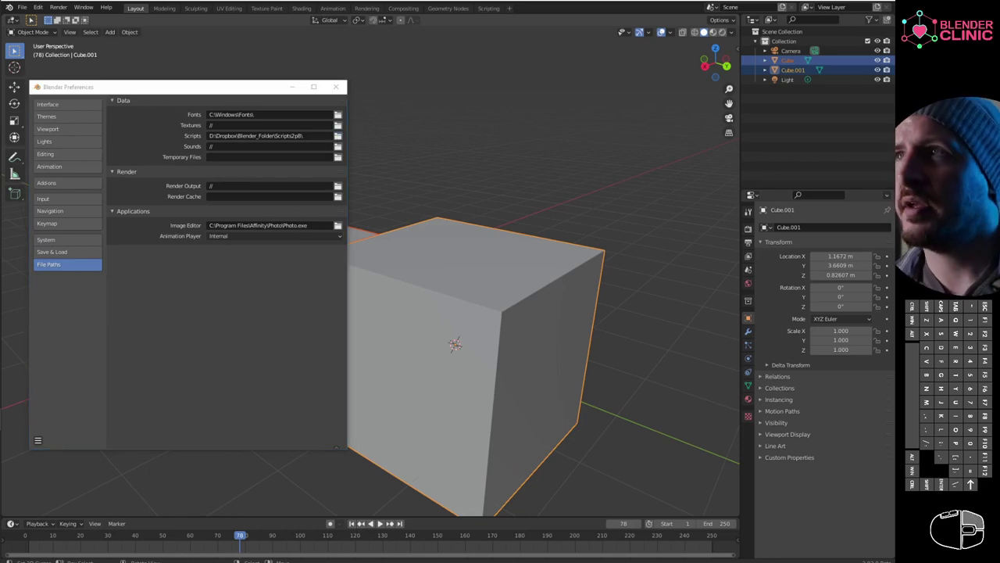
click(337, 135)
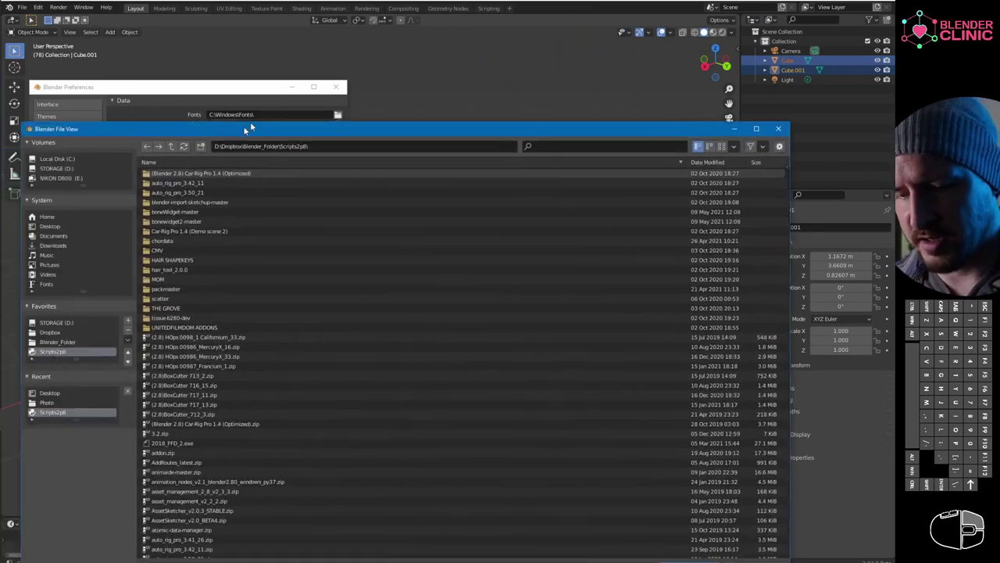
drag(260, 118, 255, 82)
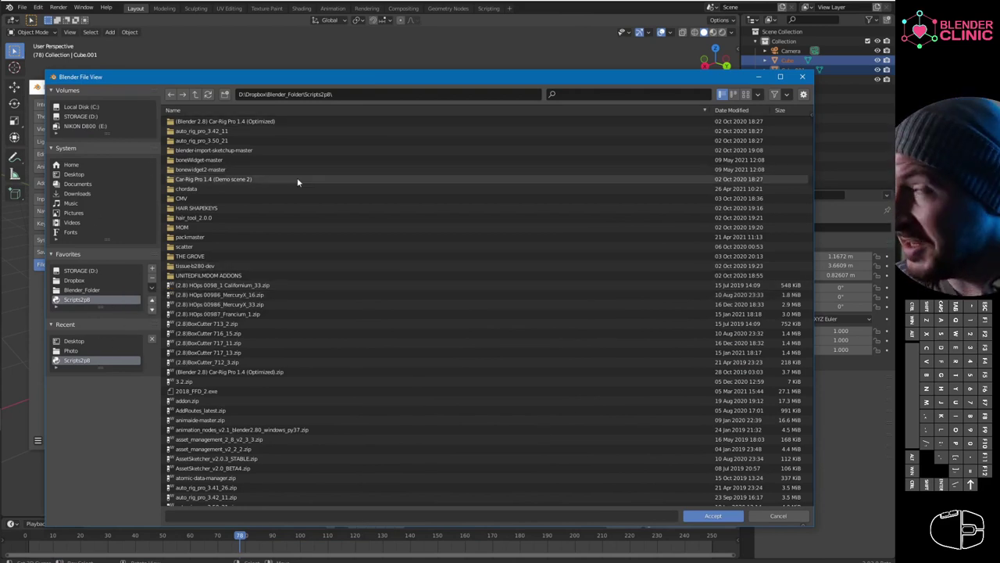
Examine the Scripts folder's path in the file browser, highlighting its Dropbox and Scripts2p8 parts
click(347, 94)
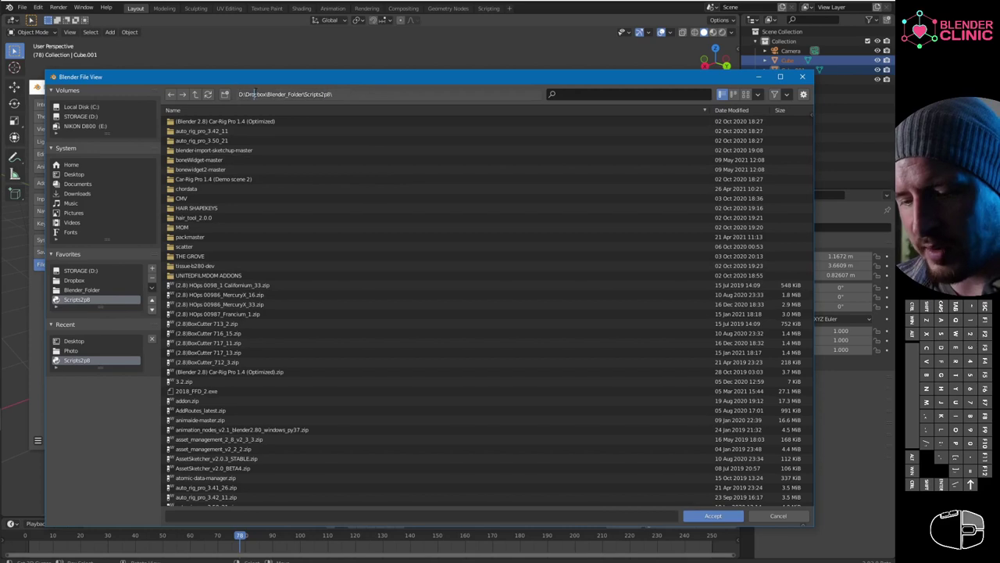
drag(243, 94, 266, 94)
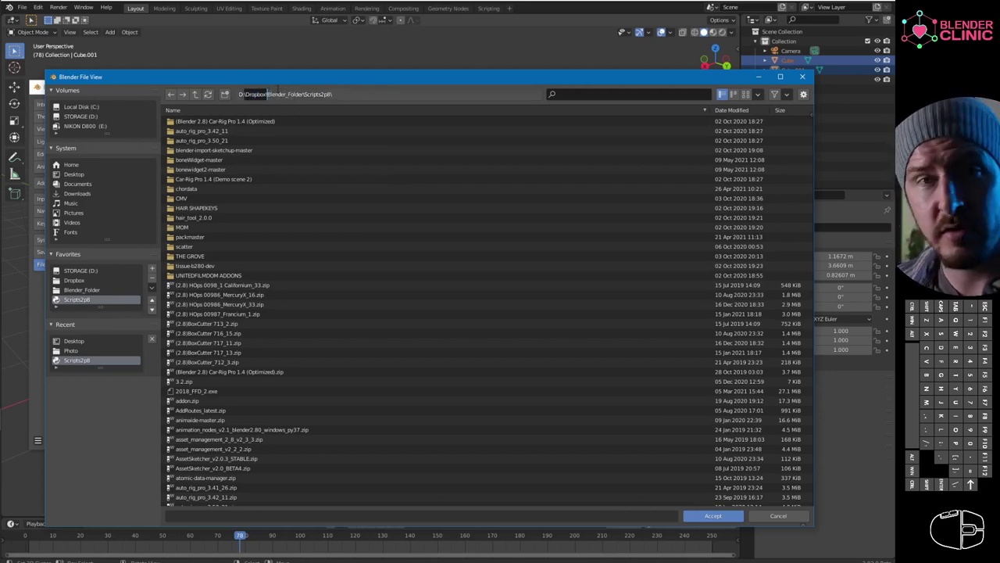
click(269, 94)
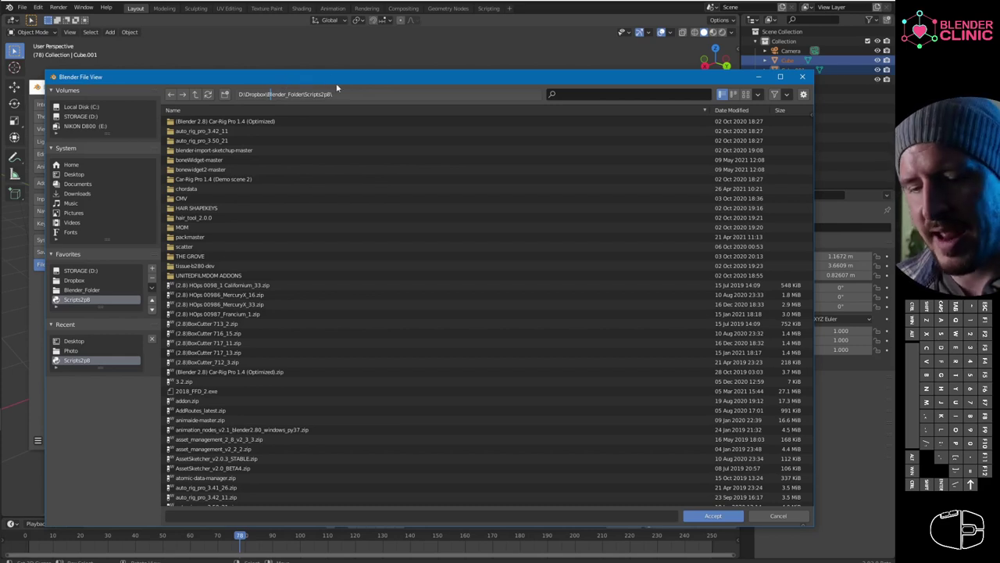
drag(303, 94, 334, 94)
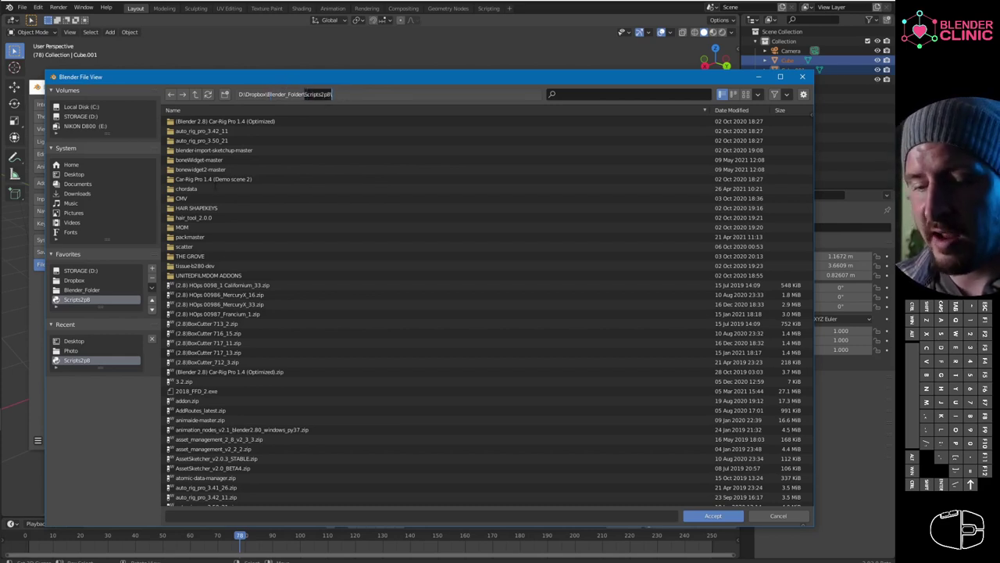
key(Return)
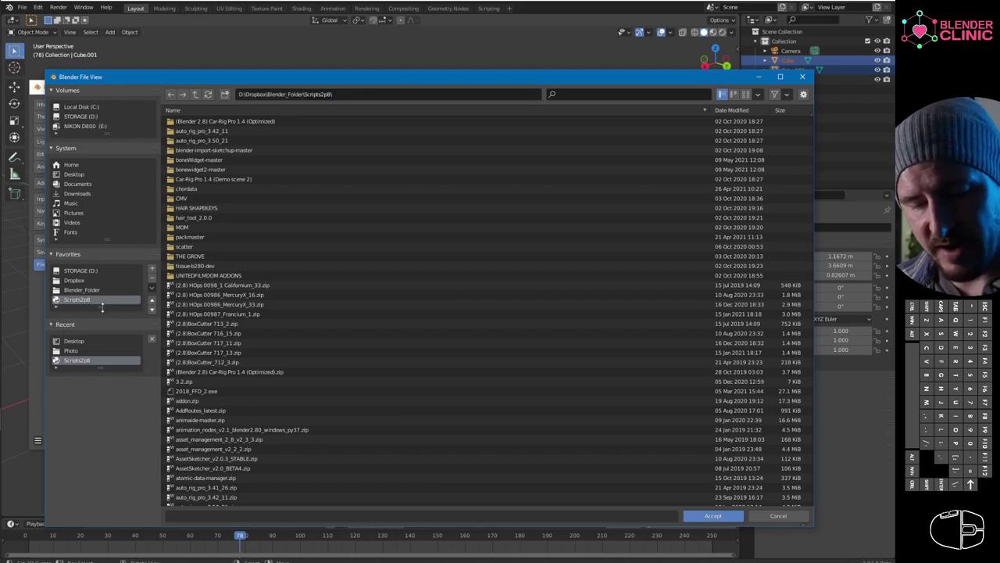
Enlarge the Favorites list, add Dropbox's UNGAMELAND-MASTER folder to it, and cancel the folder selection
drag(101, 307, 100, 372)
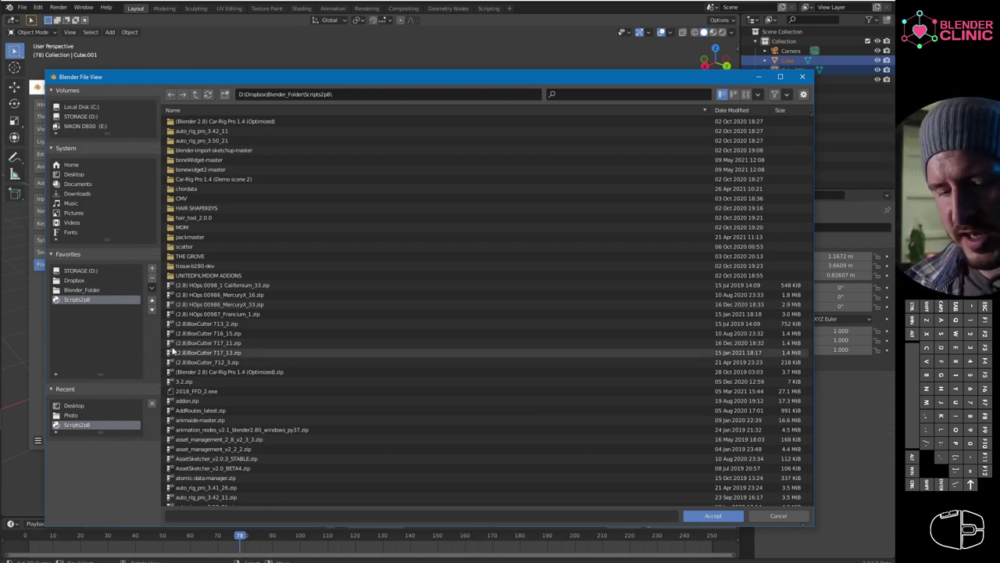
click(105, 279)
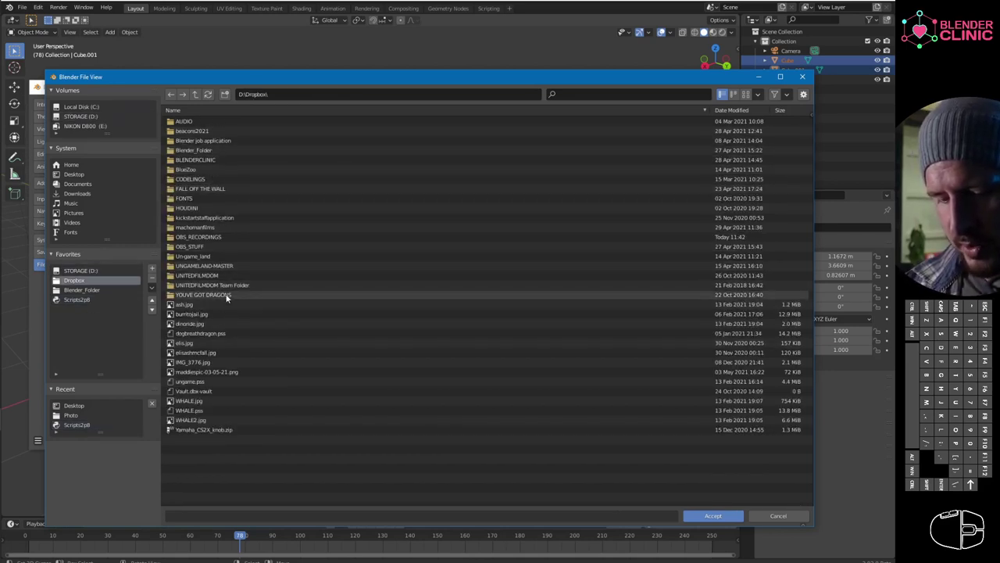
click(225, 257)
double_click(232, 265)
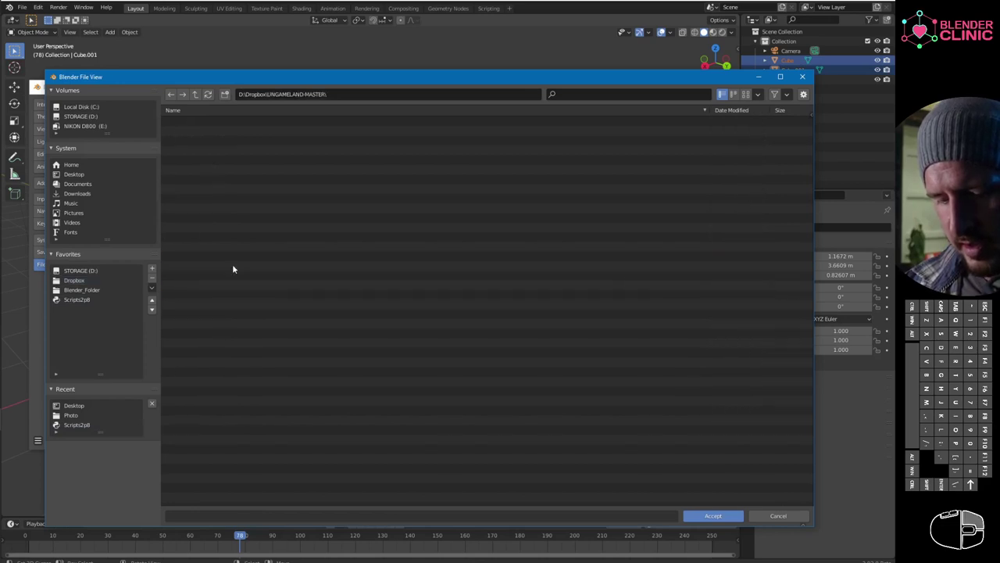
click(152, 269)
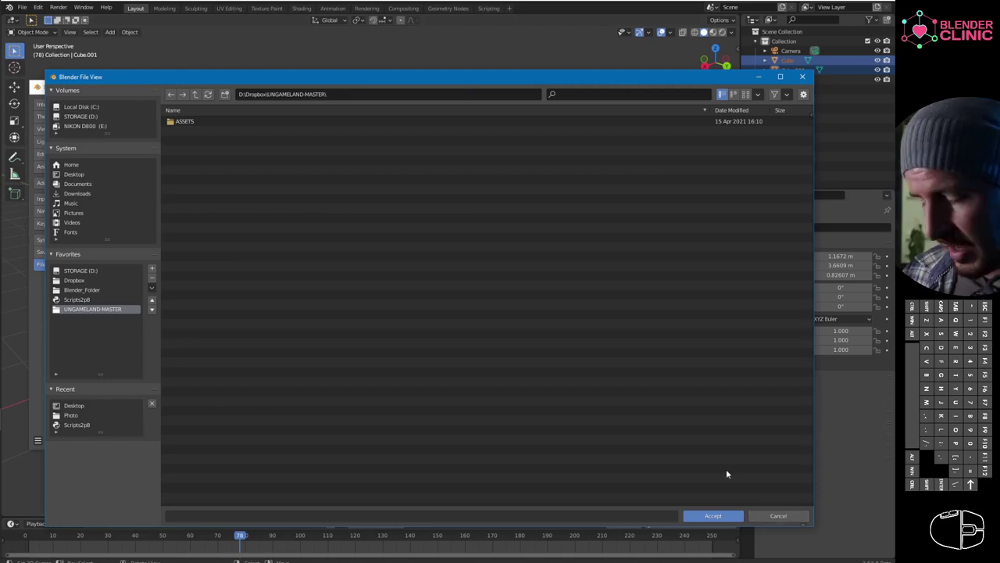
click(775, 517)
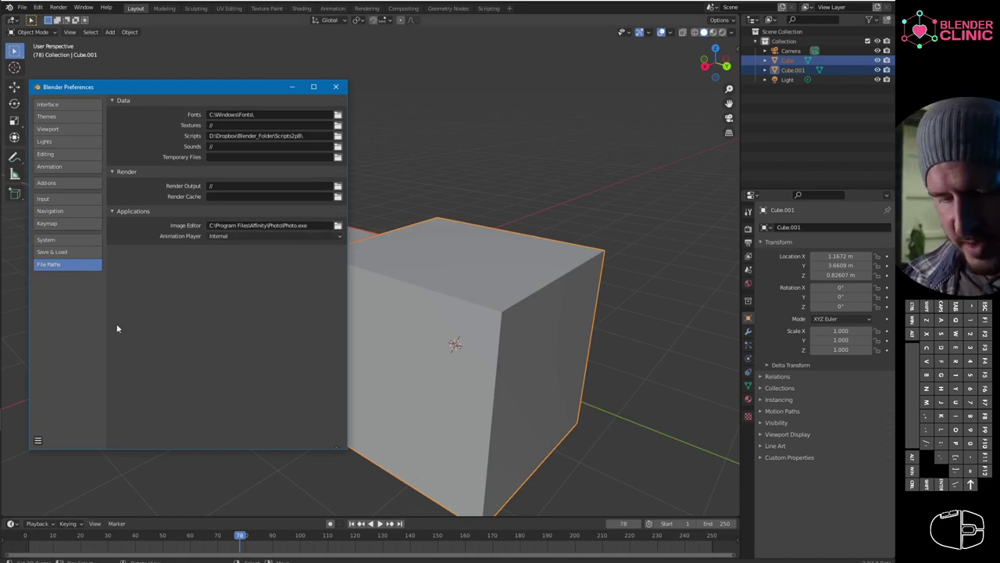
Clear the Image Editor path in the File Paths preferences and bring the File Explorer window of the Photo folder into view
key(BackSpace)
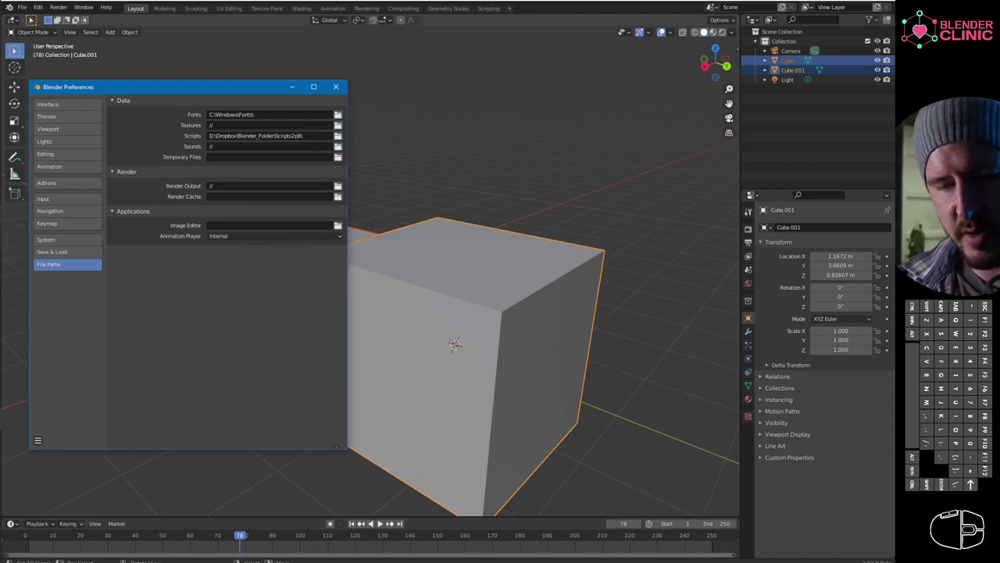
click(0, 78)
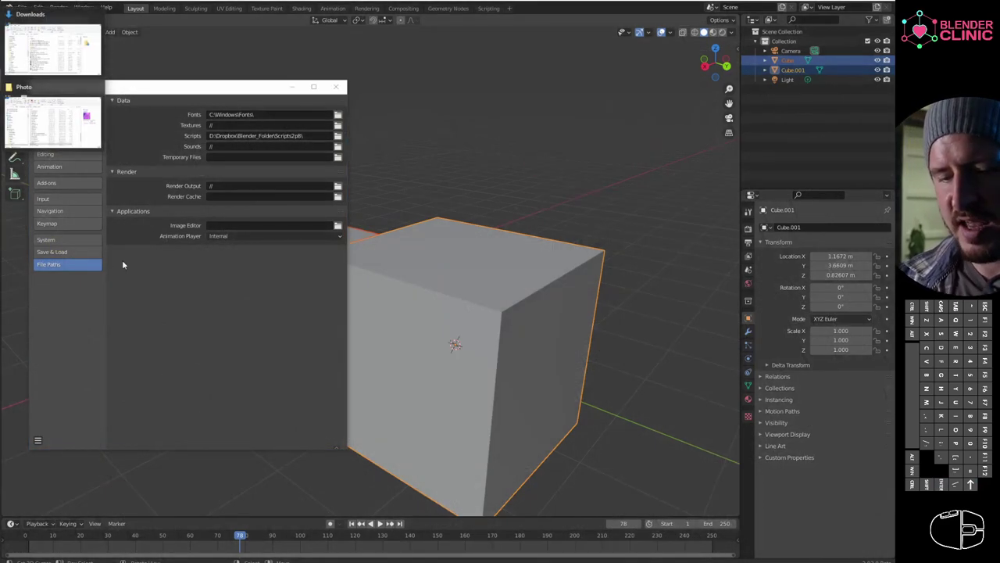
click(69, 119)
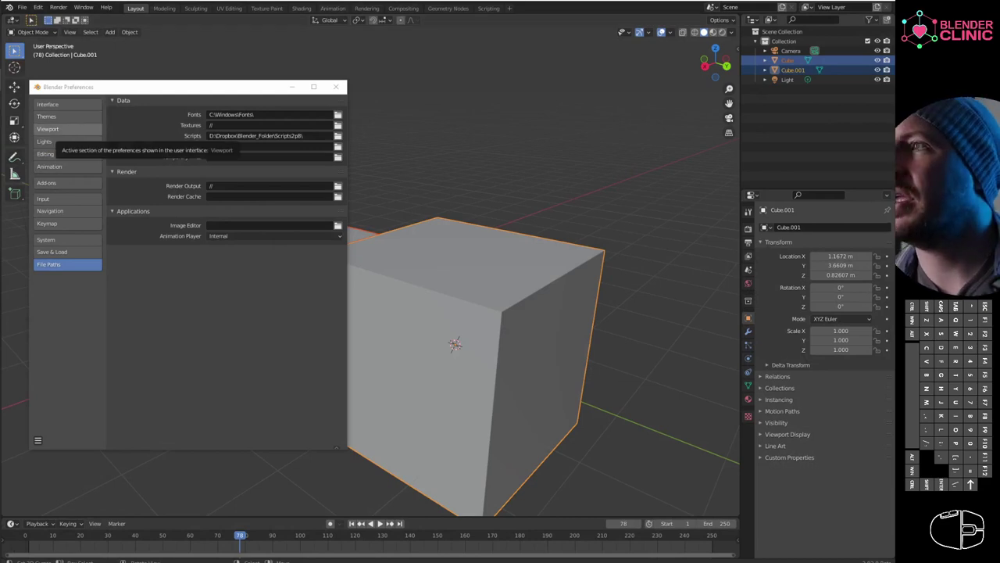
drag(226, 0, 344, 112)
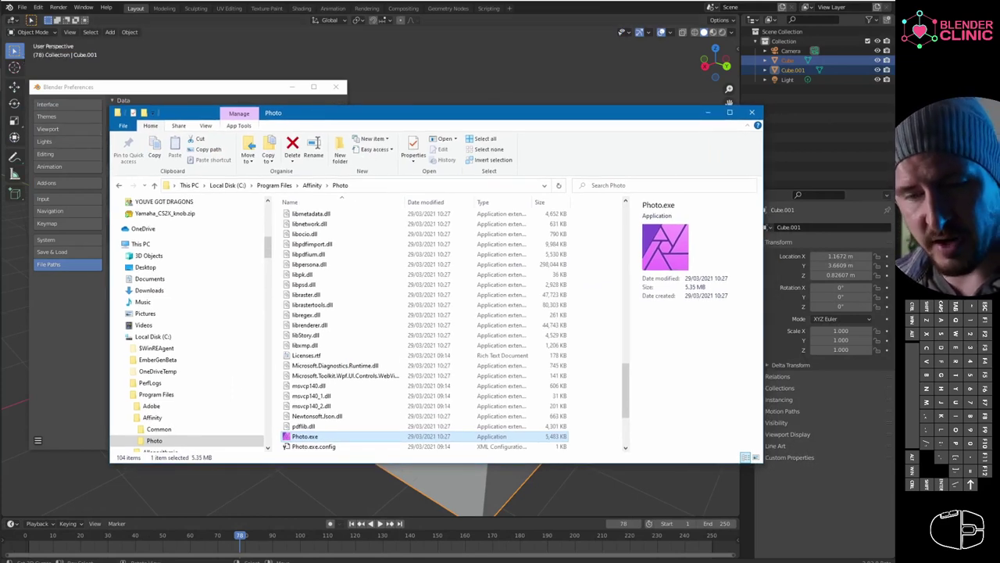
Open the file location of Affinity Photo from the Windows Start menu and position its Programs folder window over the preferences
key(super)
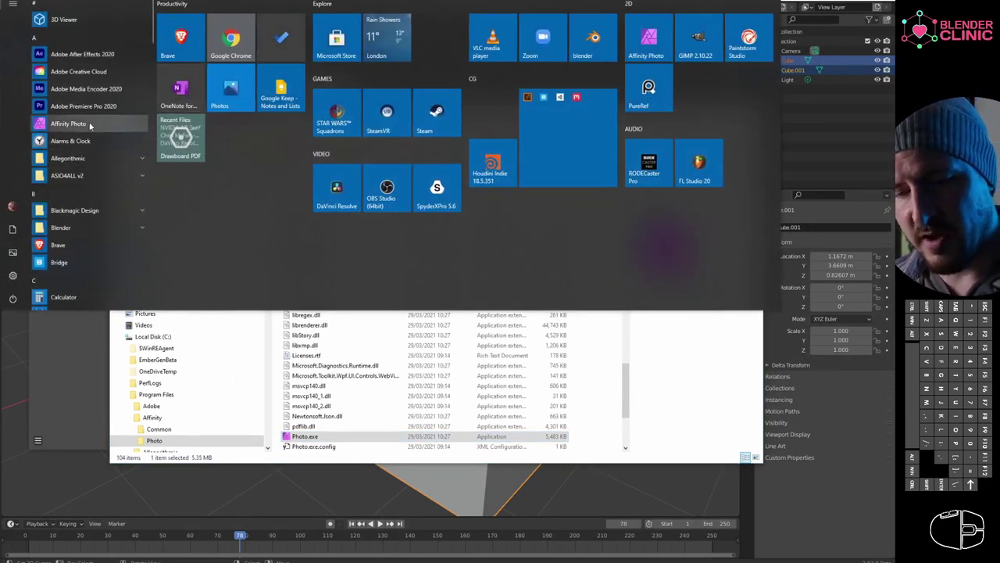
right_click(91, 126)
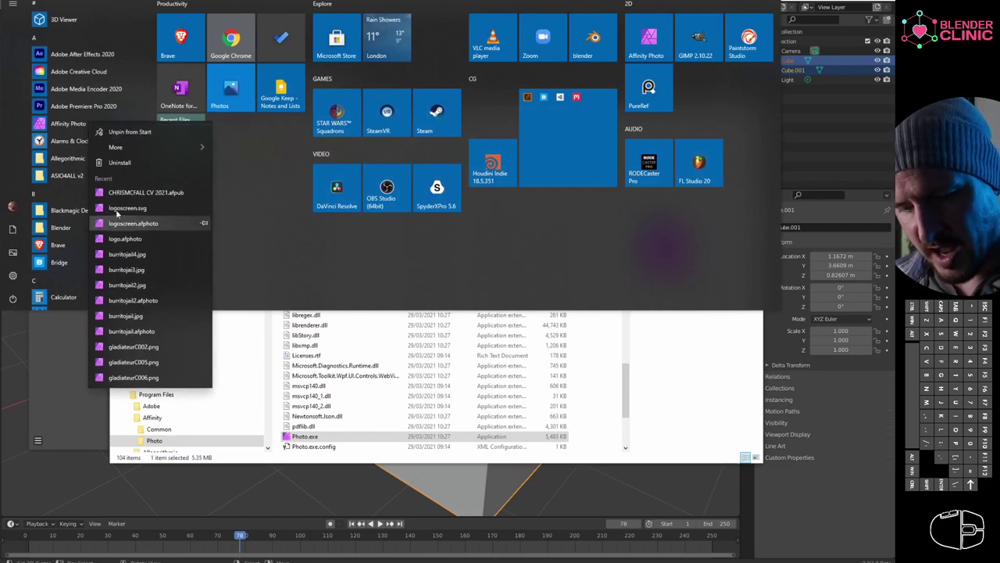
mouse_move(153, 148)
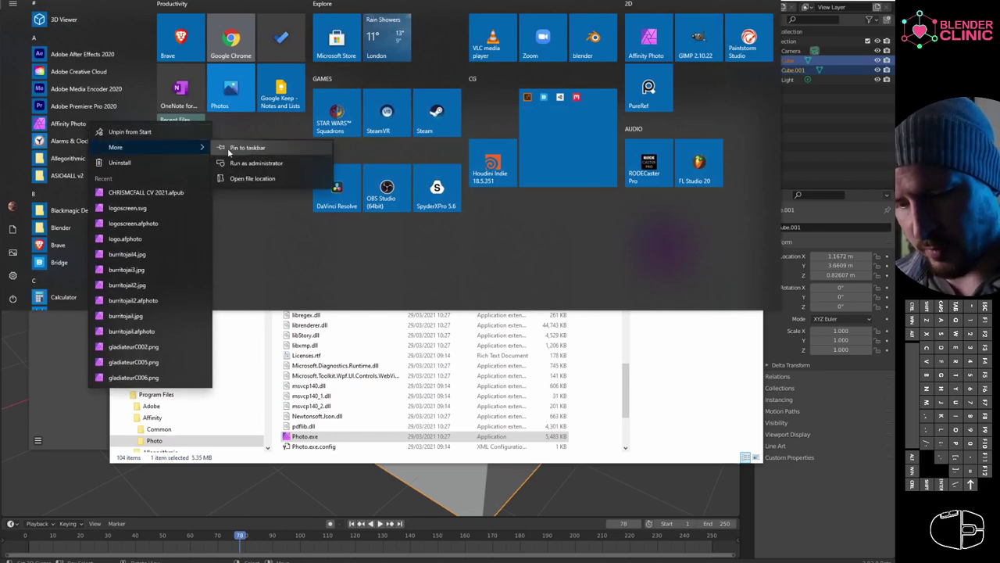
click(254, 179)
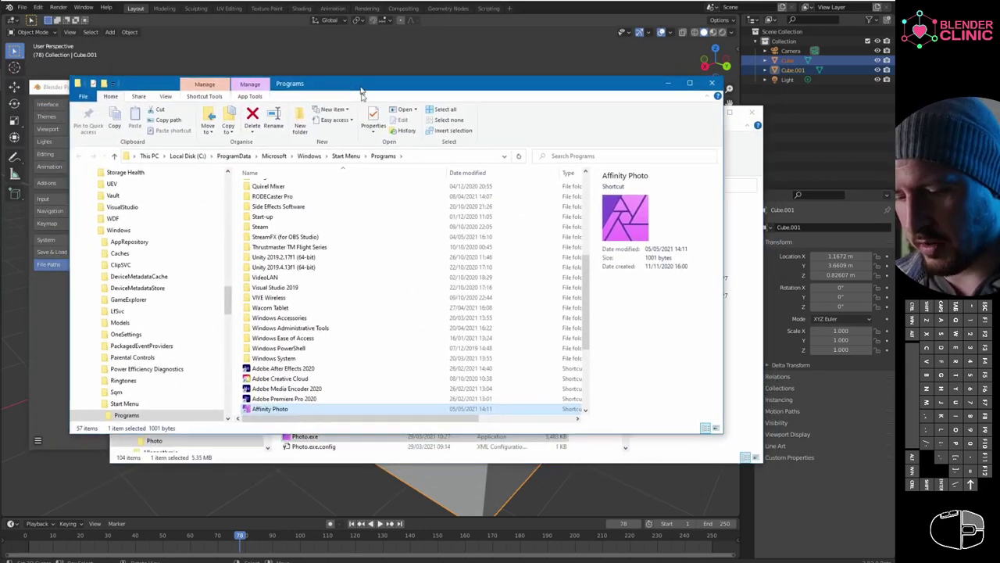
drag(364, 108, 386, 119)
scroll(267, 447, down, 1)
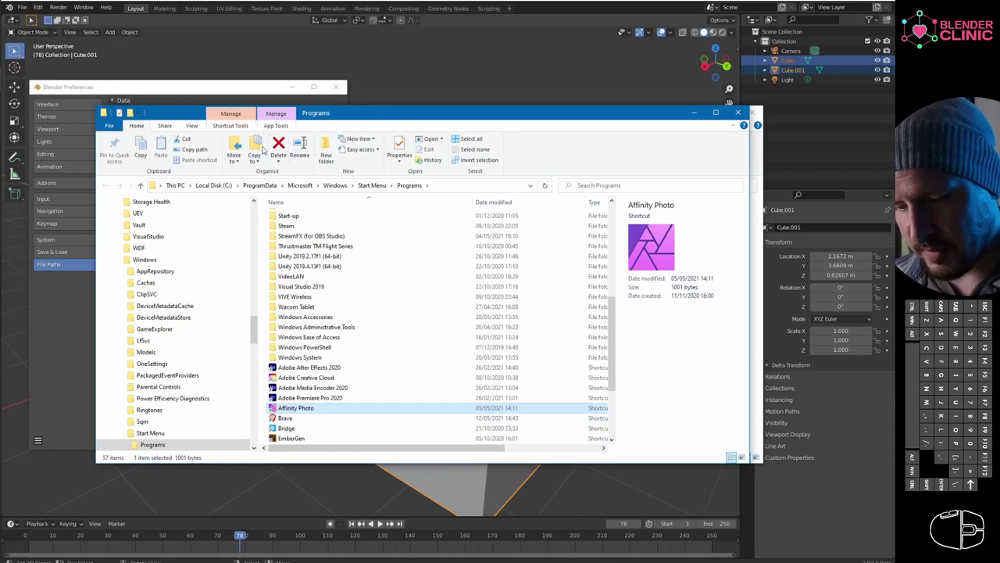
Display the Programs folder as extra large icons, look through the program shortcuts, and restore the Details layout
click(192, 127)
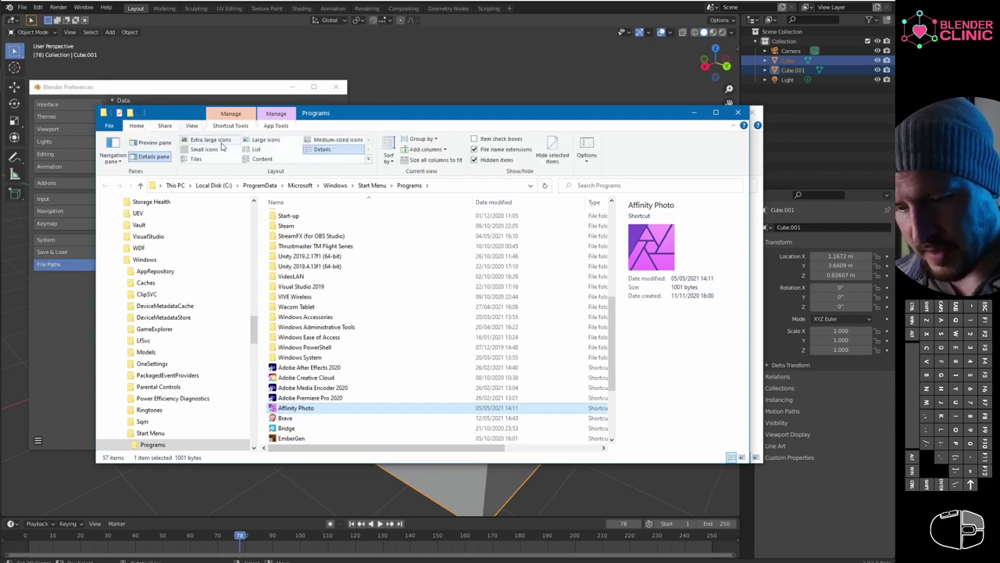
scroll(435, 398, down, 3)
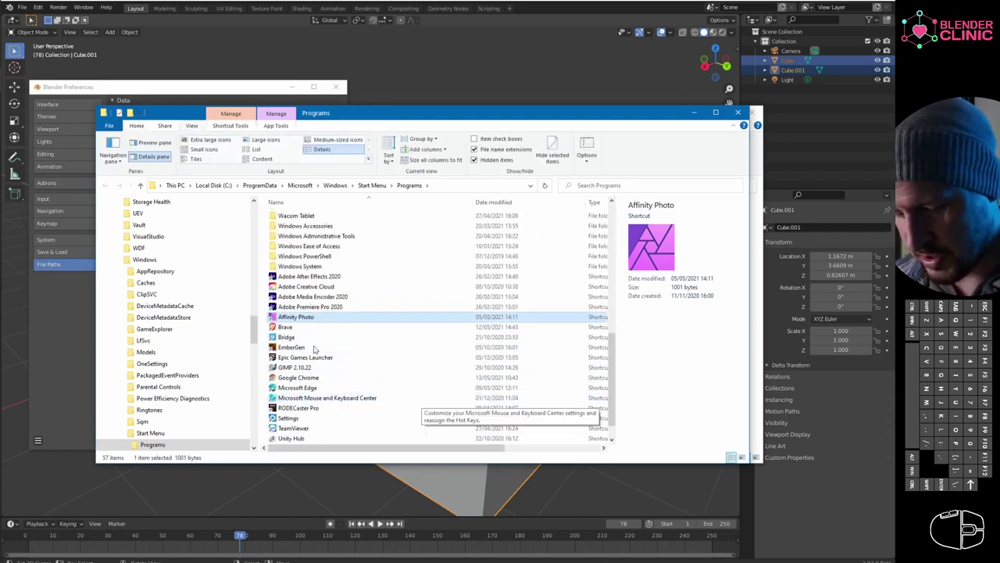
click(262, 139)
click(206, 140)
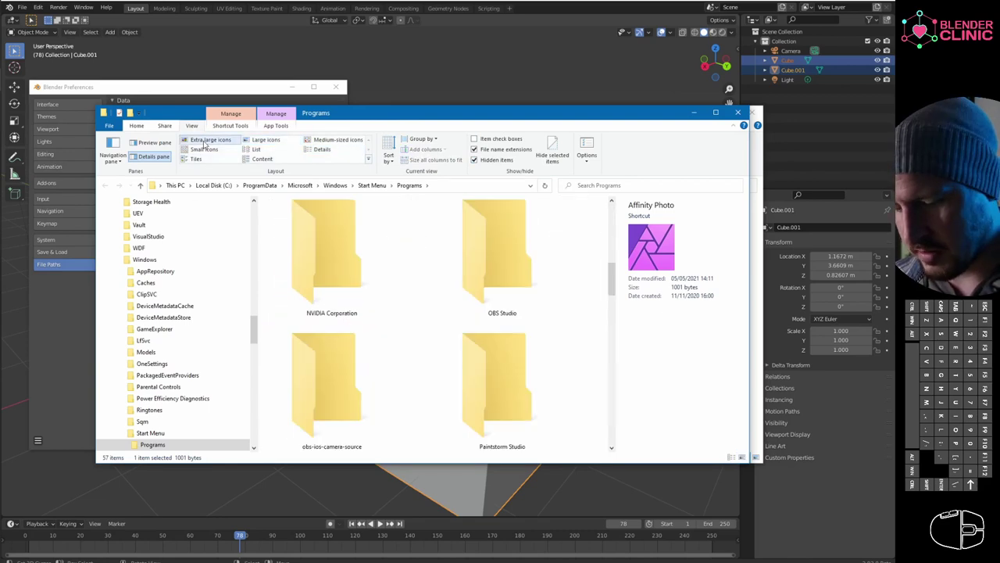
scroll(394, 369, down, 5)
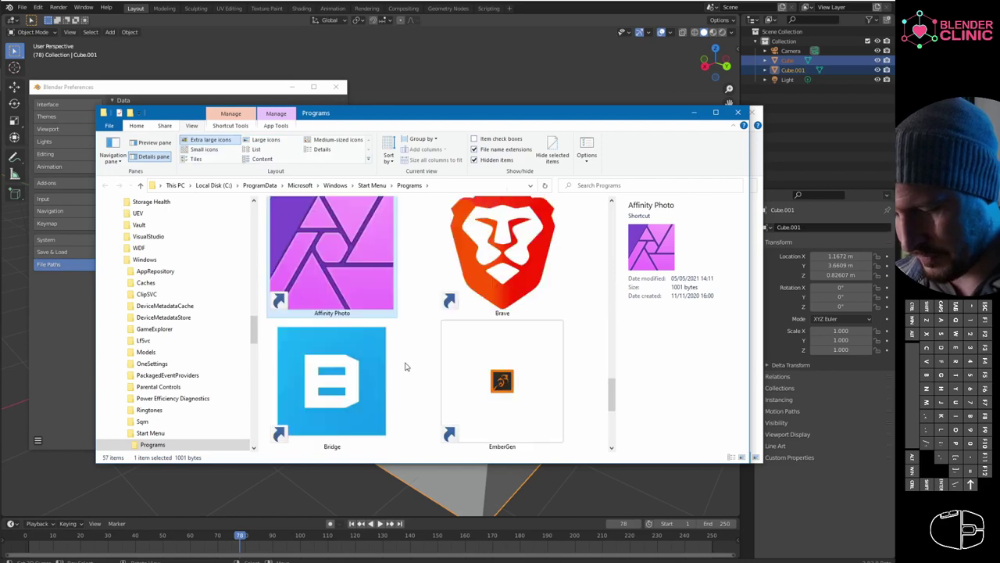
scroll(406, 366, down, 8)
scroll(406, 363, up, 3)
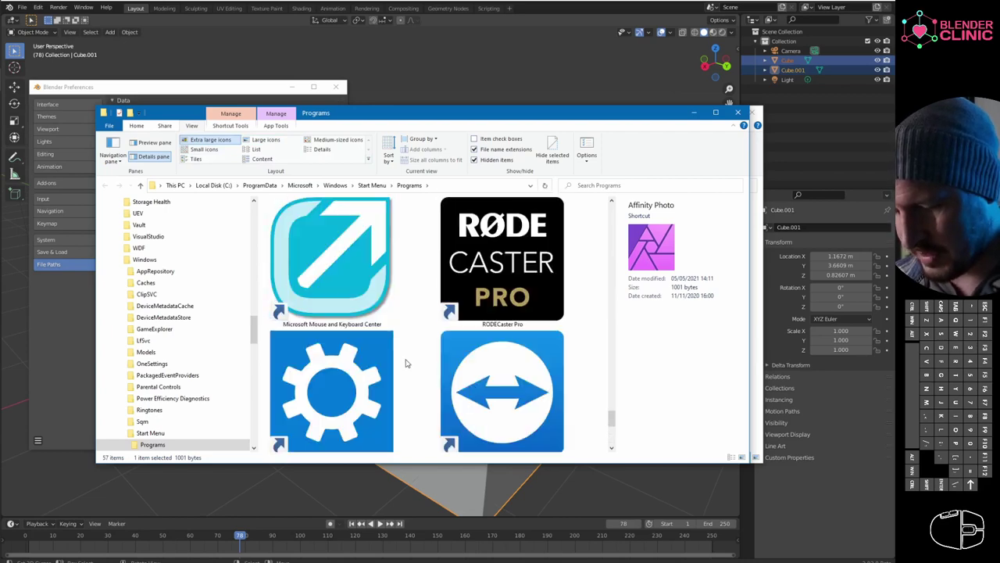
scroll(404, 361, down, 2)
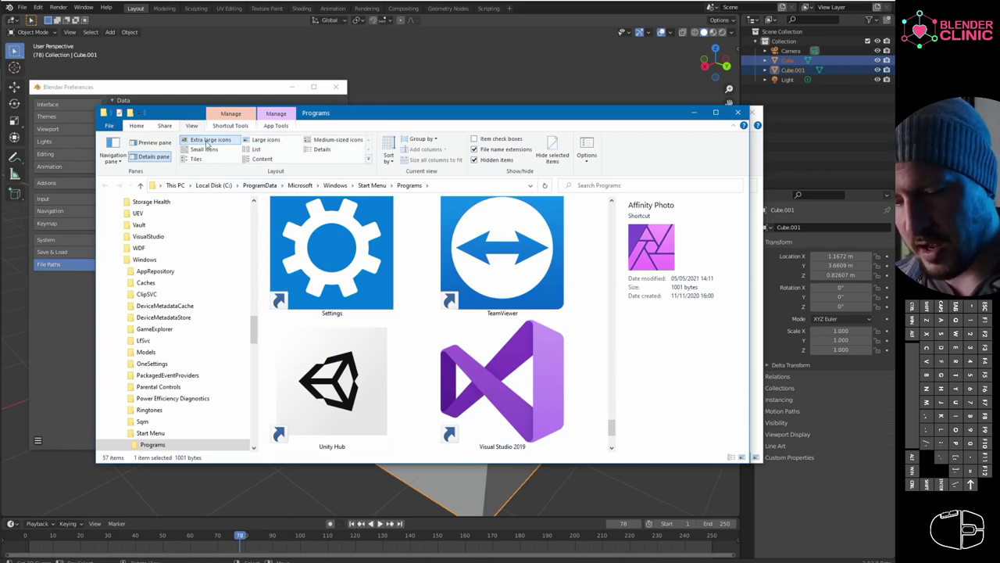
click(322, 148)
scroll(406, 367, down, 5)
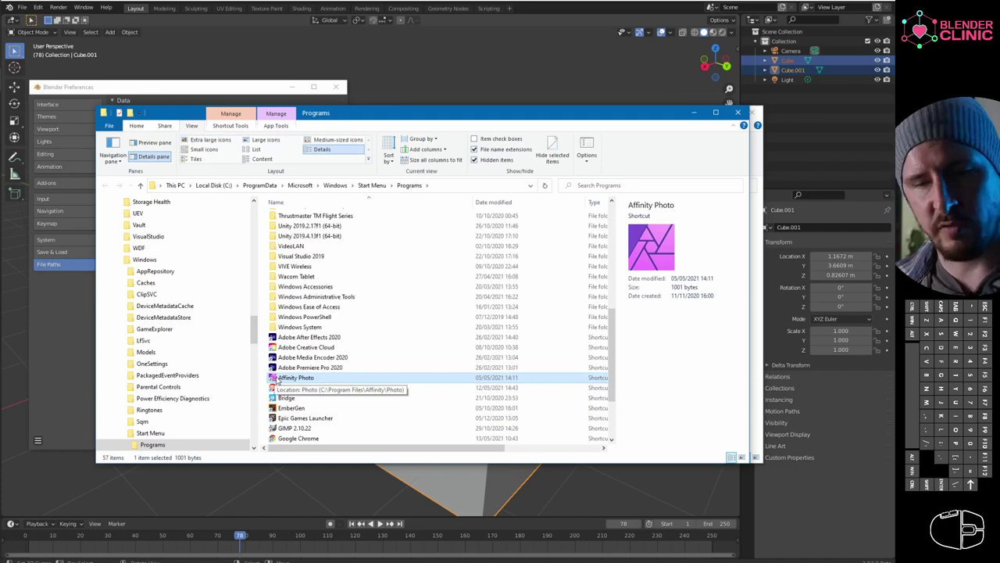
Open the Affinity Photo shortcut's file location and copy its folder path, C:\Program Files\Affinity\Photo
right_click(278, 378)
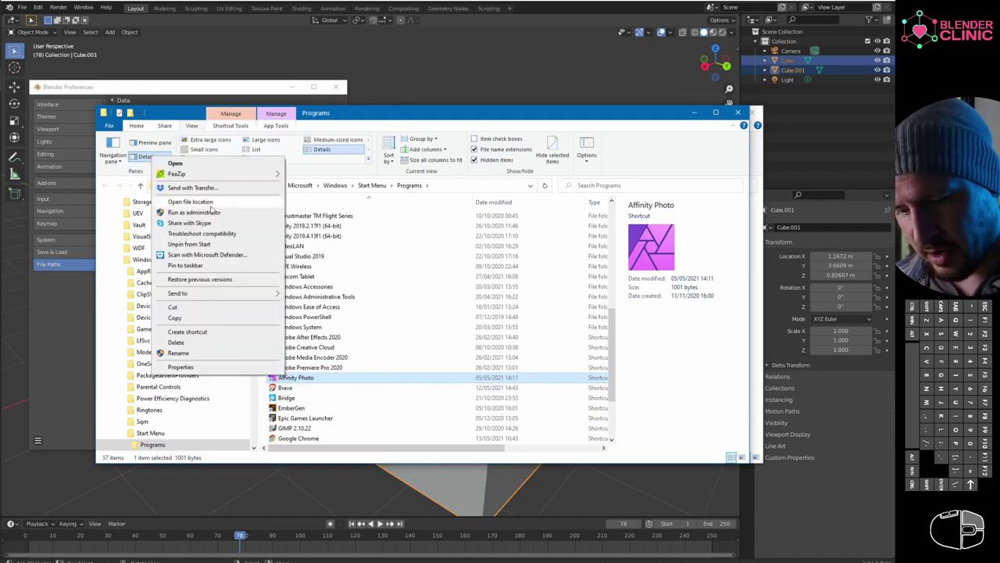
click(200, 202)
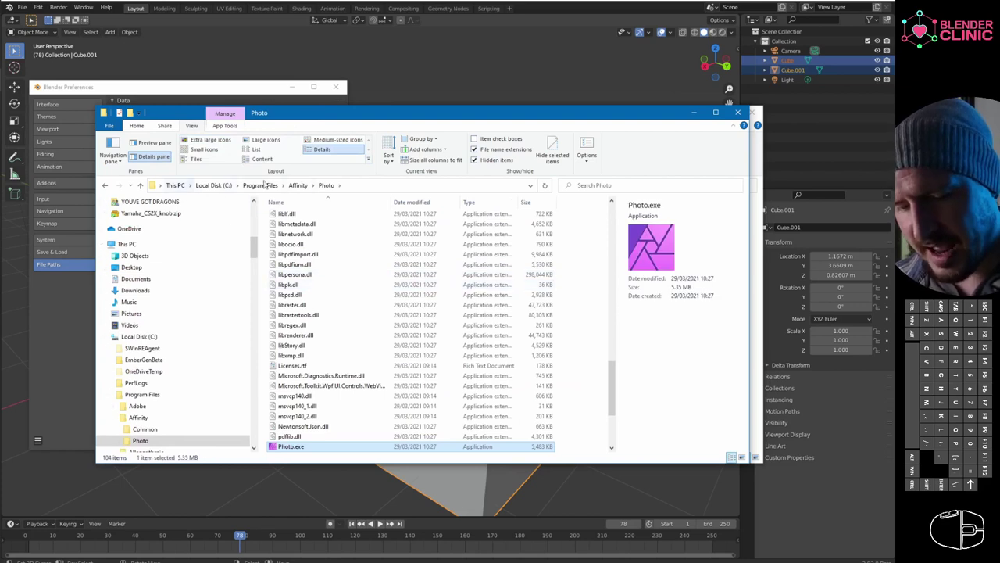
click(368, 188)
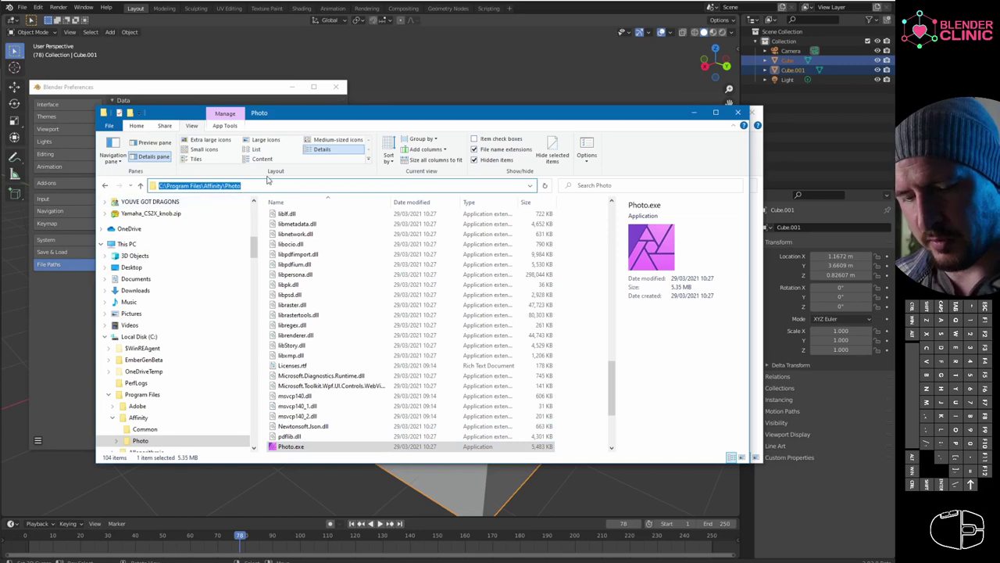
key(ctrl+c)
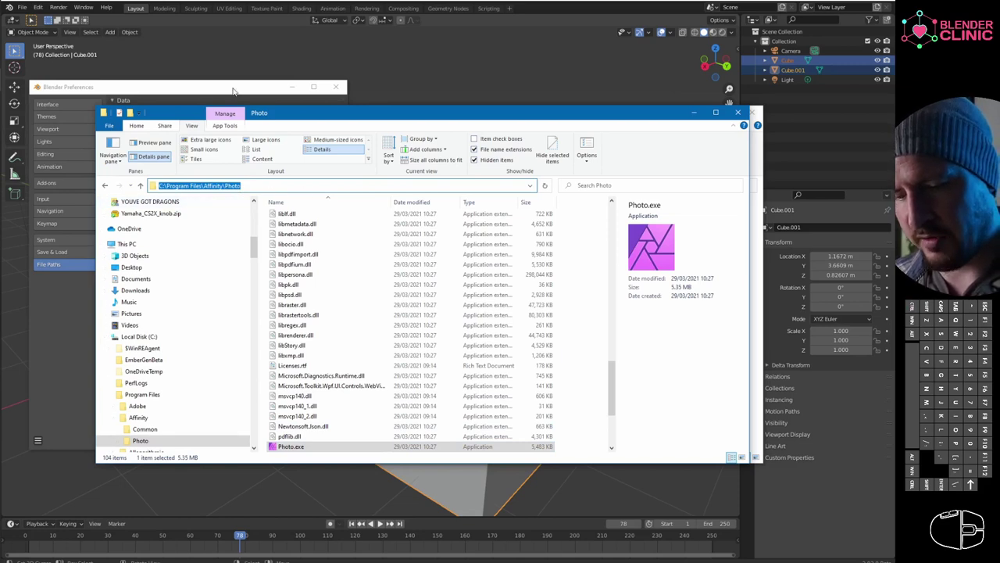
Return to Blender's preferences and set the Image Editor path to C:\Program Files\Affinity\Photo\Photo.exe
click(232, 91)
click(237, 225)
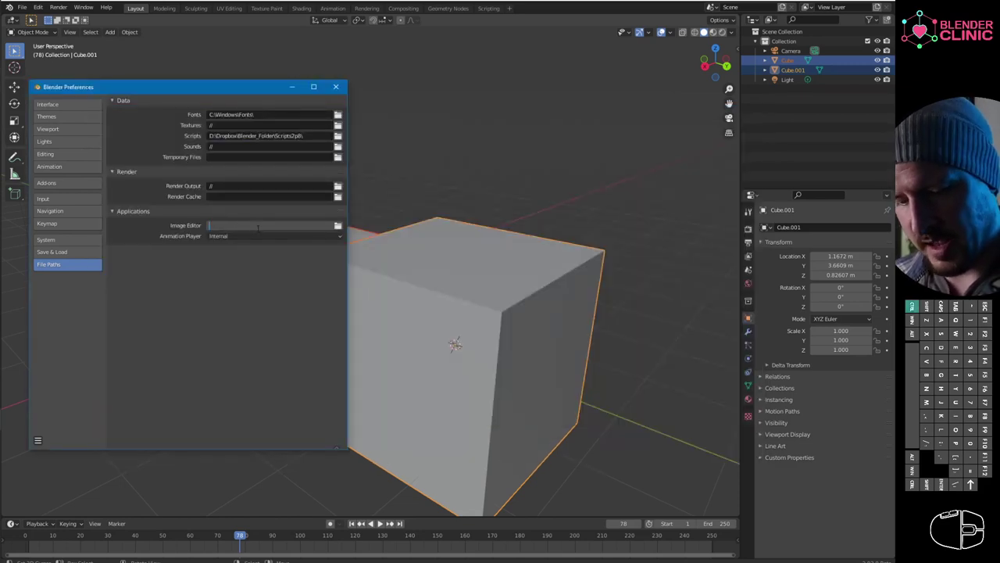
key(ctrl+v)
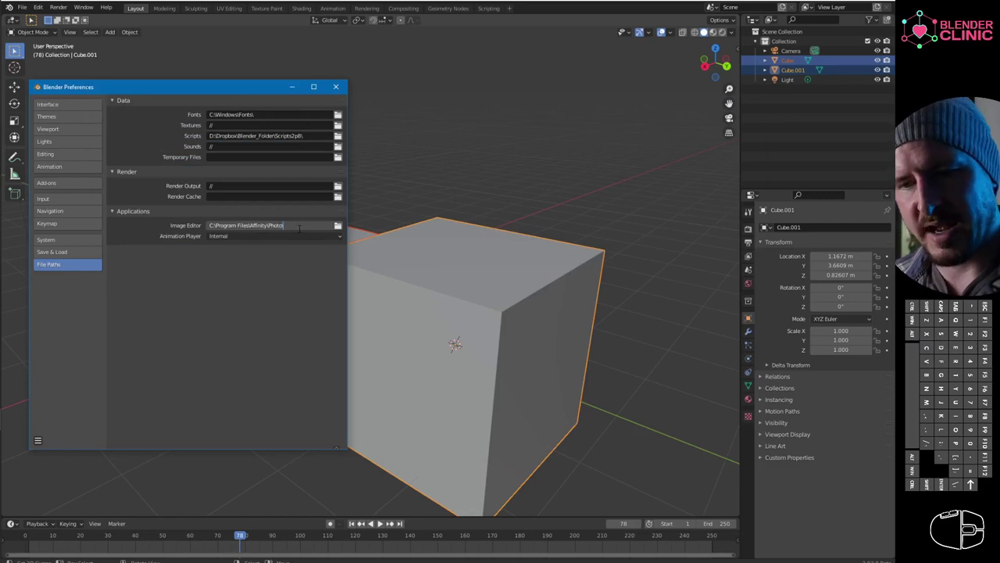
text(\Photo.exe)
key(Return)
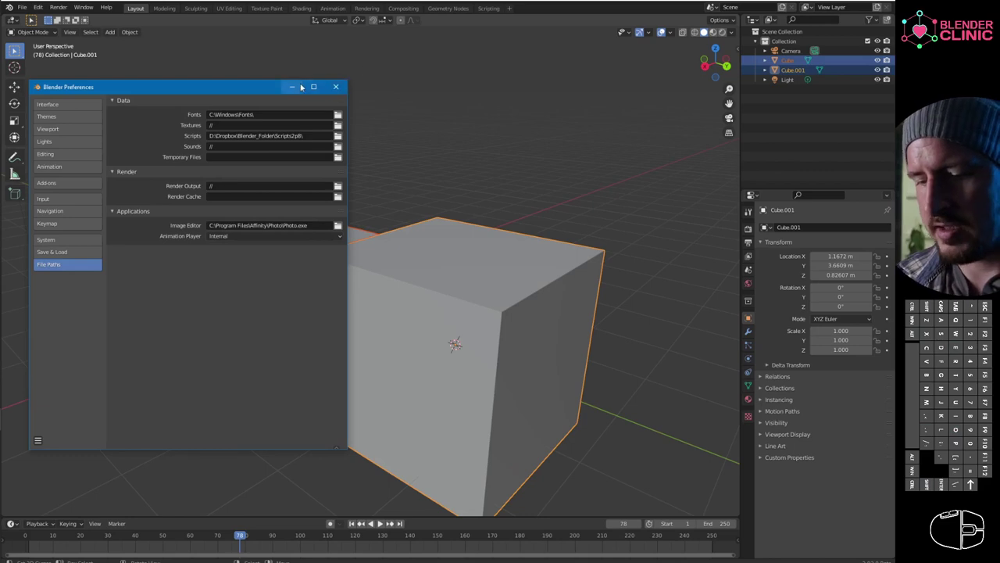
Close the preferences and switch from the Layout to the Texture Paint workspace
click(335, 86)
mouse_move(414, 328)
middle_down()
mouse_move(489, 258)
mouse_move(393, 304)
middle_up()
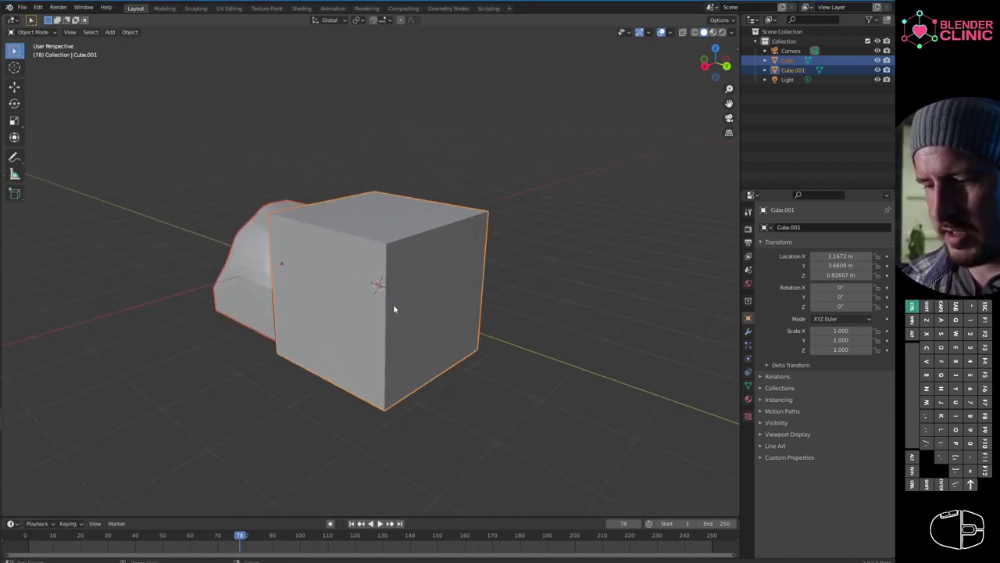
click(266, 7)
mouse_move(587, 292)
middle_down()
mouse_move(618, 291)
mouse_move(590, 288)
middle_up()
Create a new blank 1024 × 1024 px image named sausages for texture painting
click(164, 32)
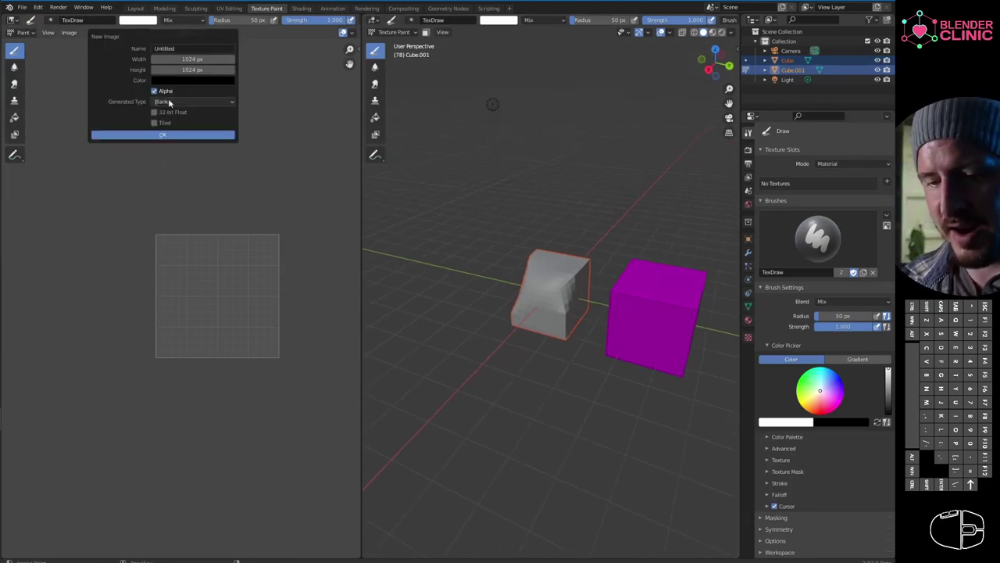
click(193, 49)
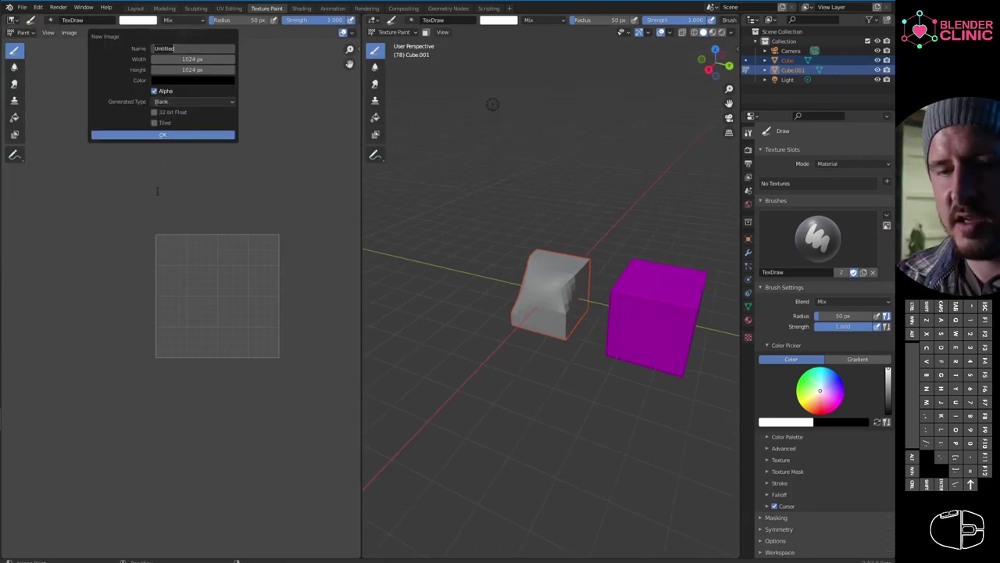
text(sausage)
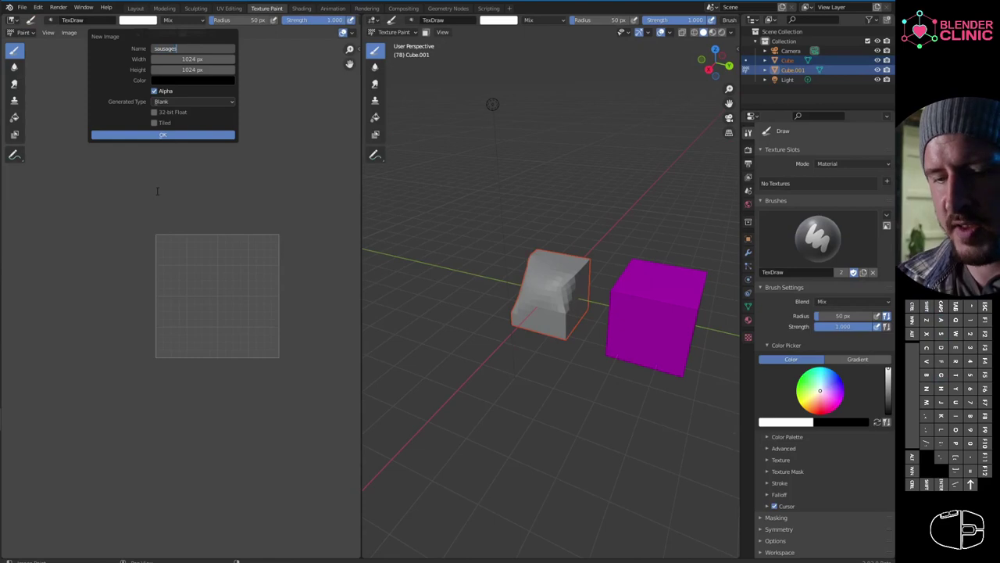
text(s)
key(Return)
click(186, 135)
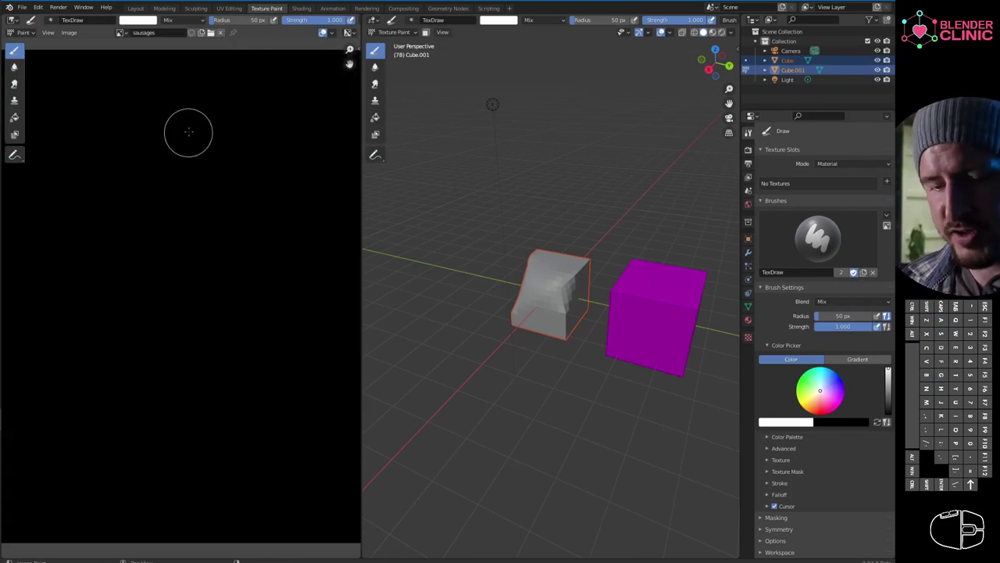
Paint a looping white scribble across the black sausages image with the TexDraw brush
scroll(185, 370, down, 6)
scroll(248, 286, up, 1)
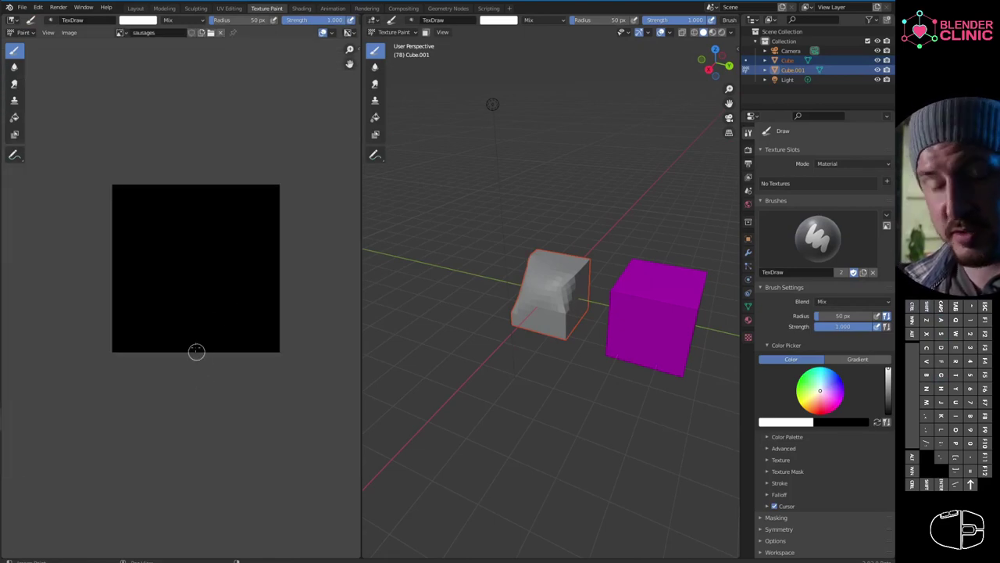
scroll(188, 301, up, 1)
middle_drag(243, 295, 227, 314)
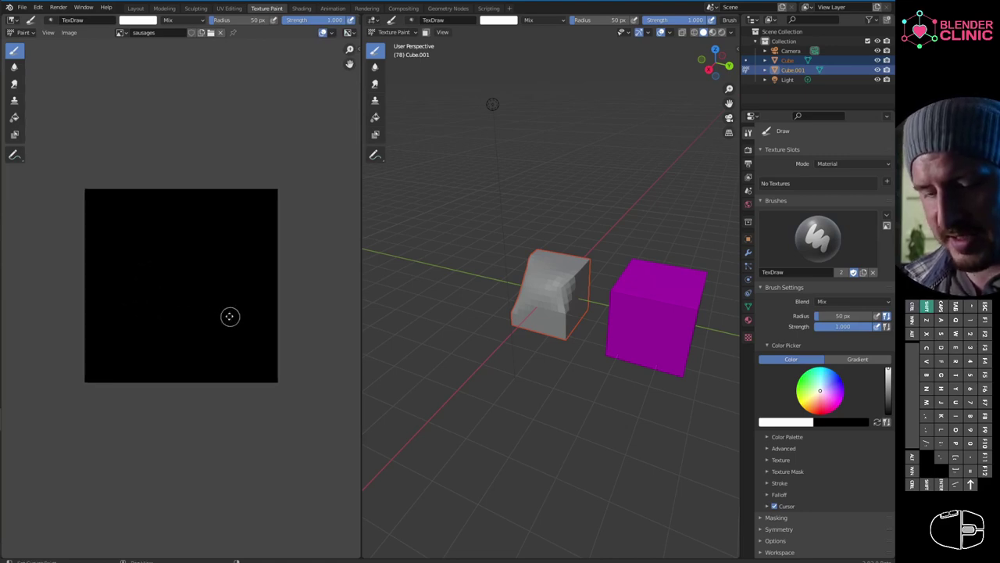
mouse_move(125, 322)
mouse_down()
mouse_move(178, 307)
mouse_move(229, 369)
mouse_move(170, 194)
mouse_move(132, 429)
mouse_move(204, 216)
mouse_up()
Open the painted sausages image for external editing in Affinity Photo
click(70, 32)
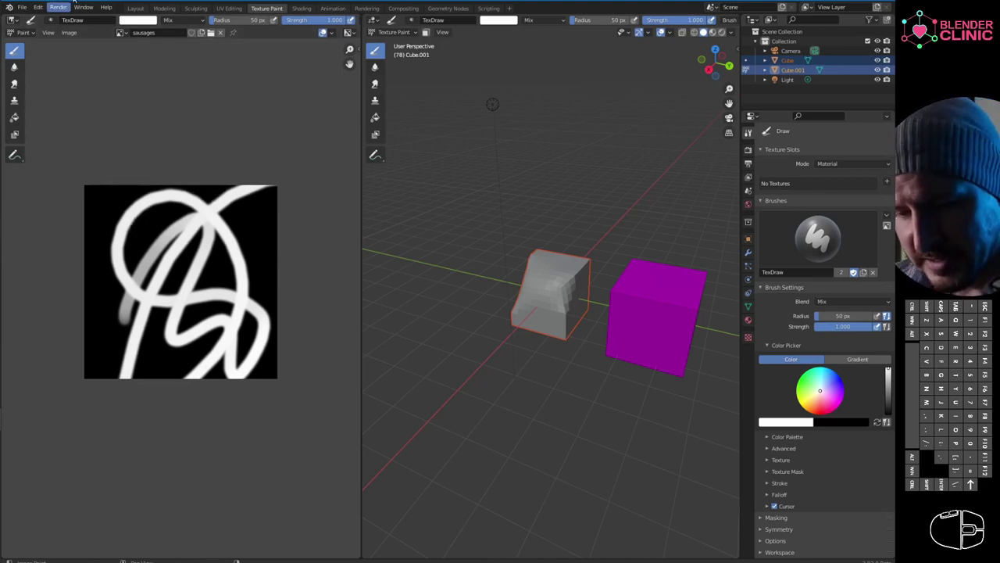
click(69, 32)
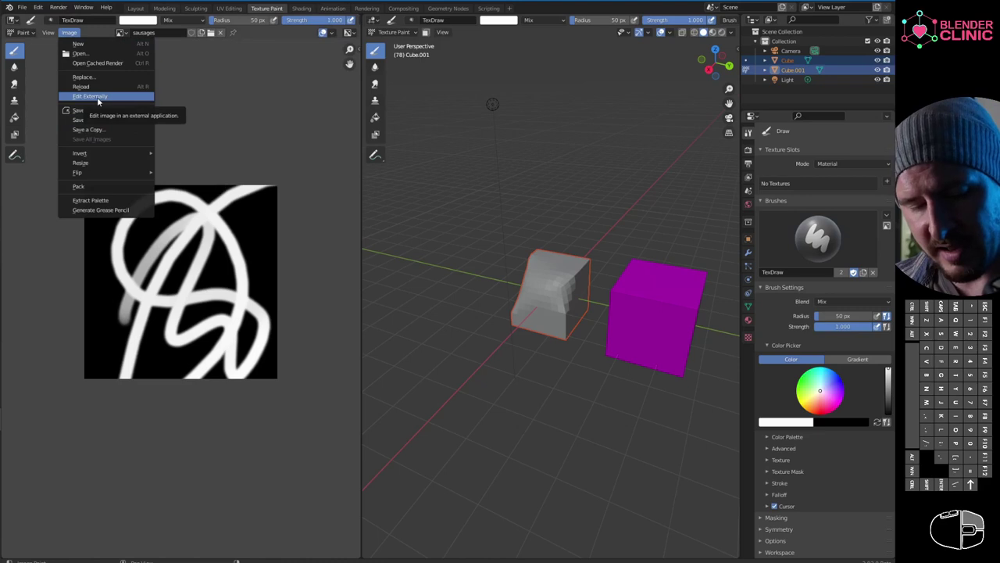
click(96, 96)
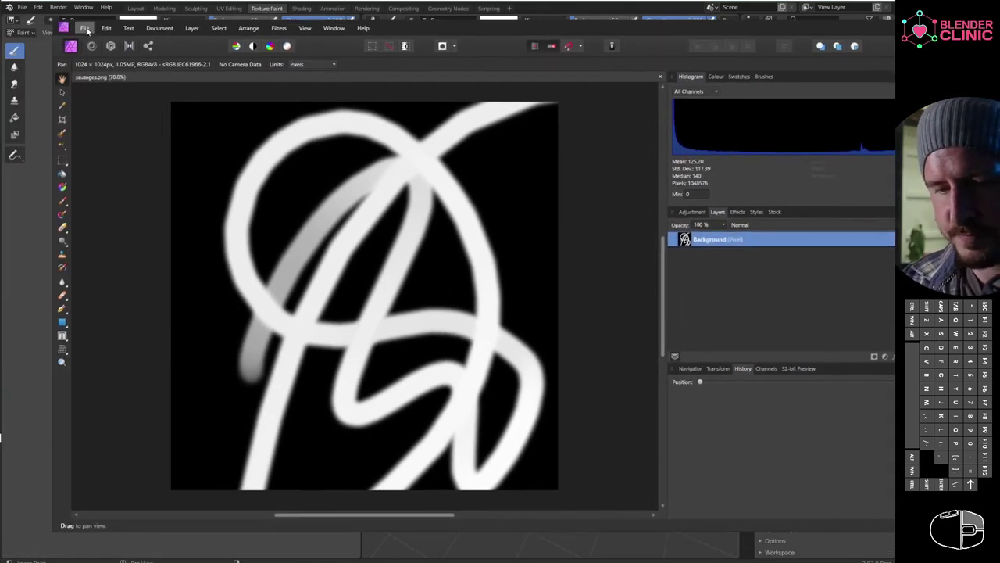
Paint black over parts of the white scribble in Affinity Photo, using a soft 498 px Paint Brush
click(86, 30)
click(203, 485)
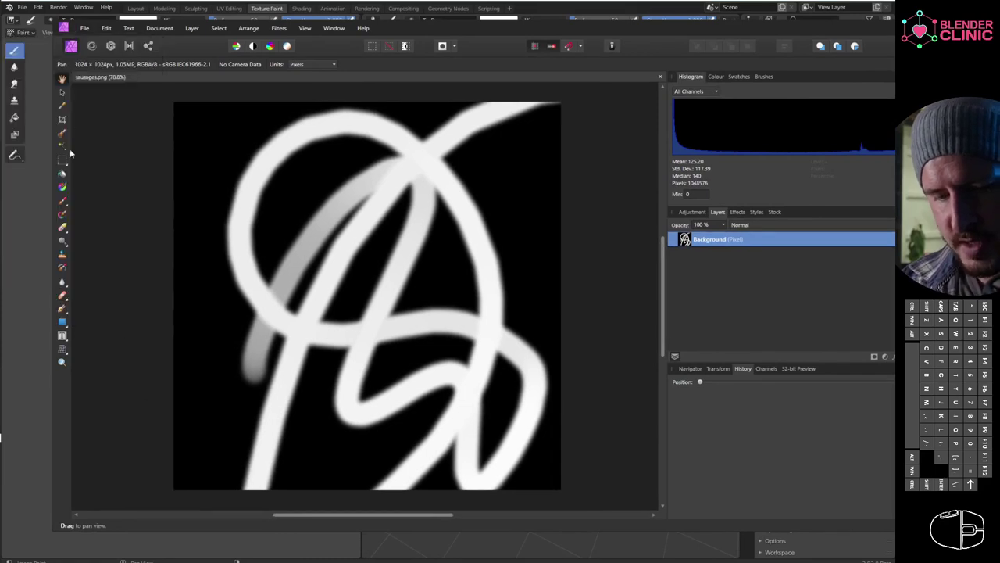
click(63, 199)
click(427, 249)
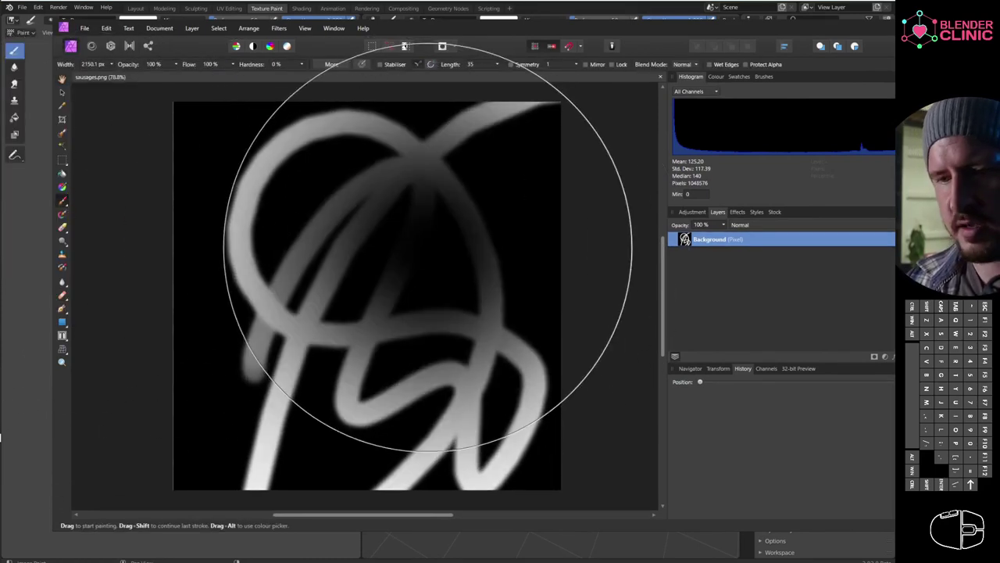
key([)
key(ctrl+z)
mouse_move(367, 234)
mouse_down()
mouse_move(306, 183)
mouse_move(407, 334)
mouse_move(224, 431)
mouse_move(380, 270)
mouse_move(335, 407)
mouse_up()
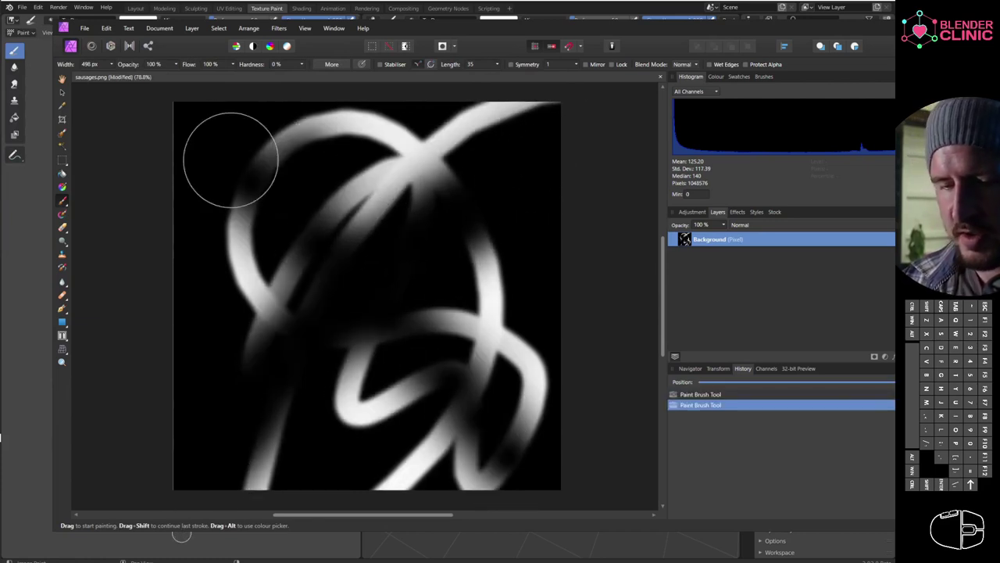
Save the edited sausages.png and move the Affinity Photo window to uncover Blender's image editor
click(84, 28)
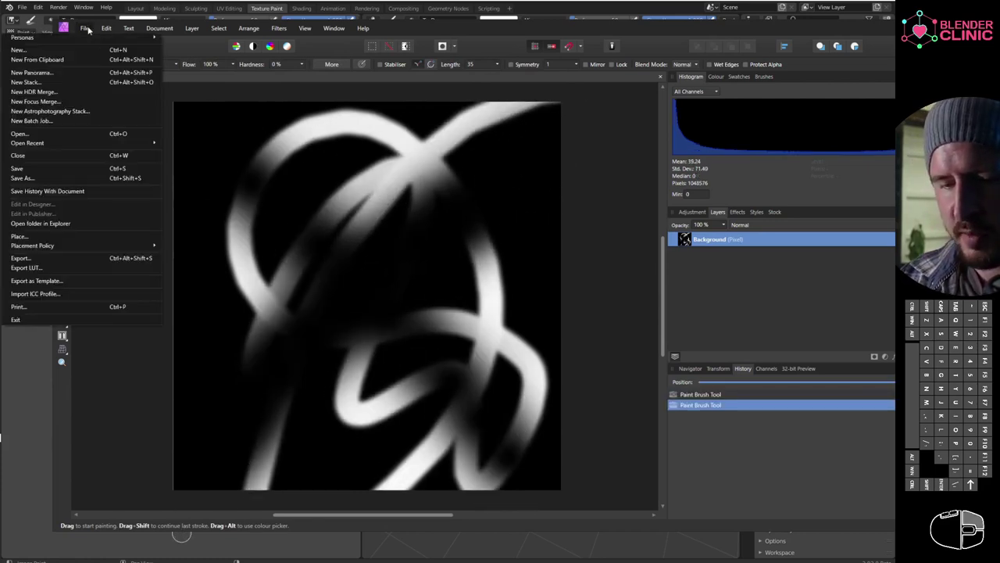
click(67, 170)
click(717, 23)
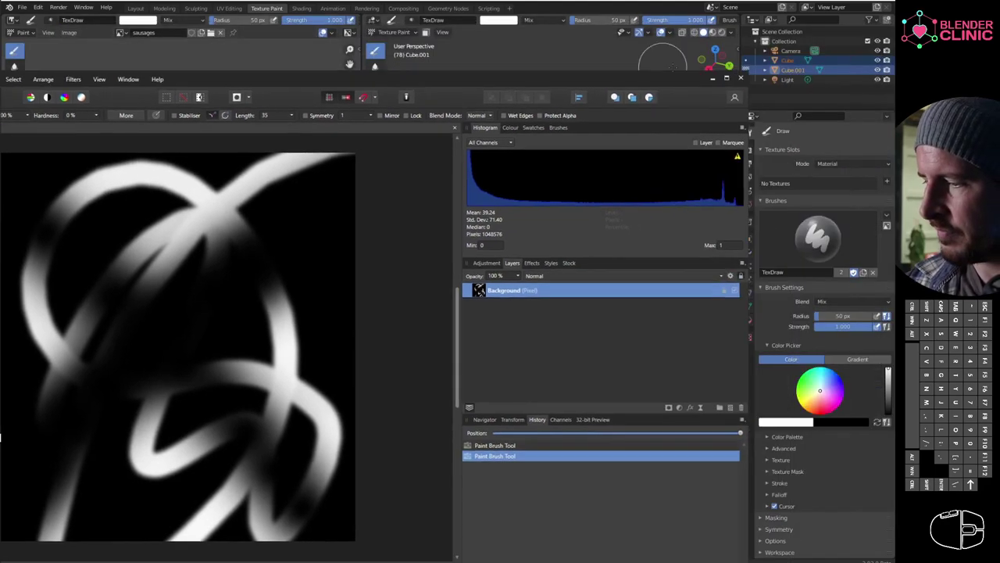
Close Affinity Photo and reload the sausages image in Blender
click(742, 80)
click(69, 32)
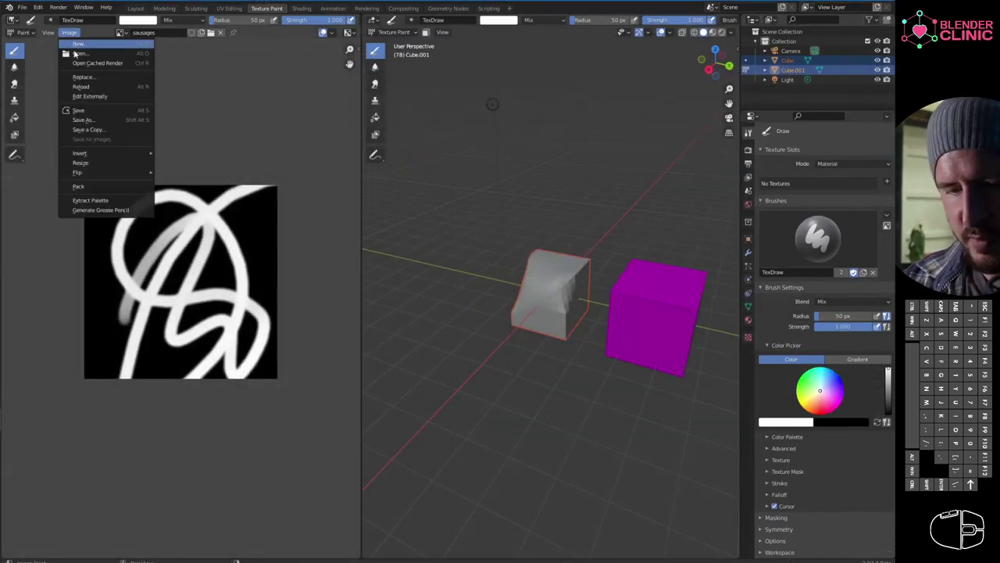
click(107, 87)
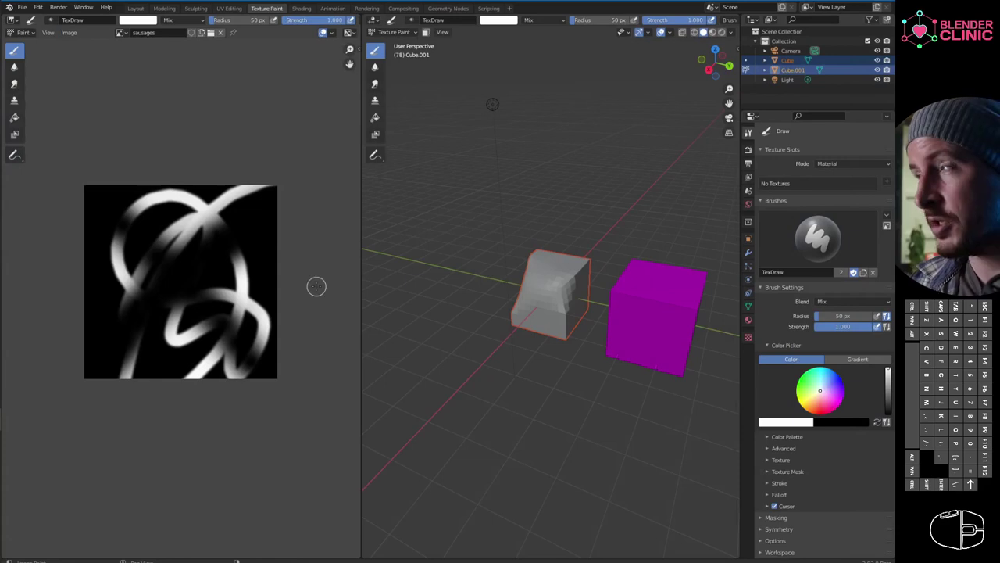
Reopen the File Paths preferences, review the Animation Player setting, and close the preferences
click(38, 7)
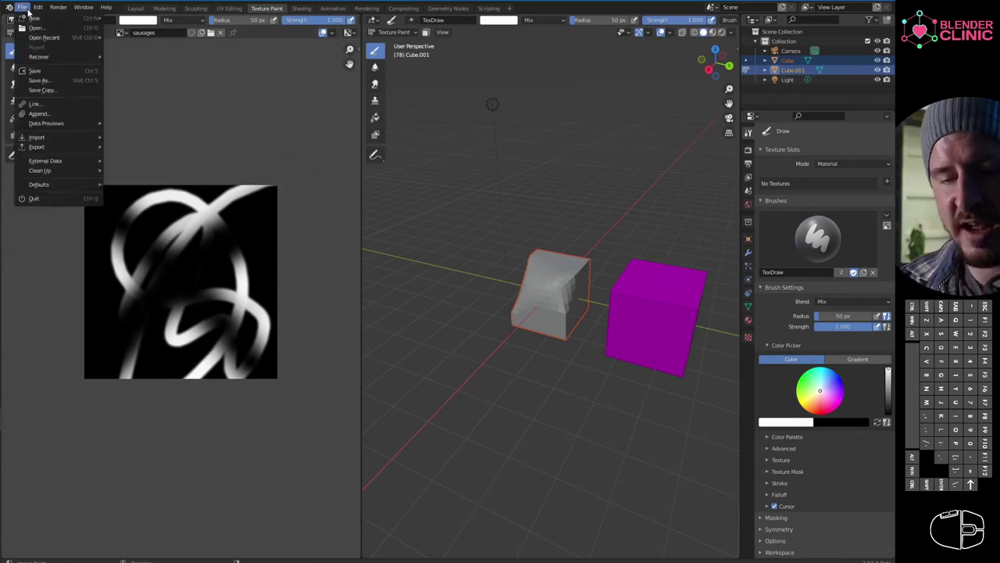
click(59, 144)
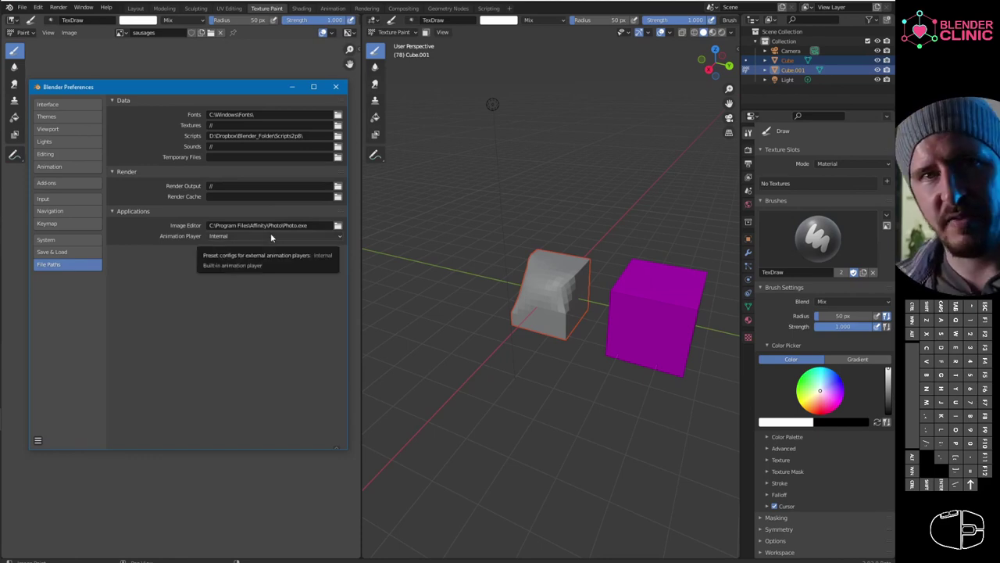
click(336, 87)
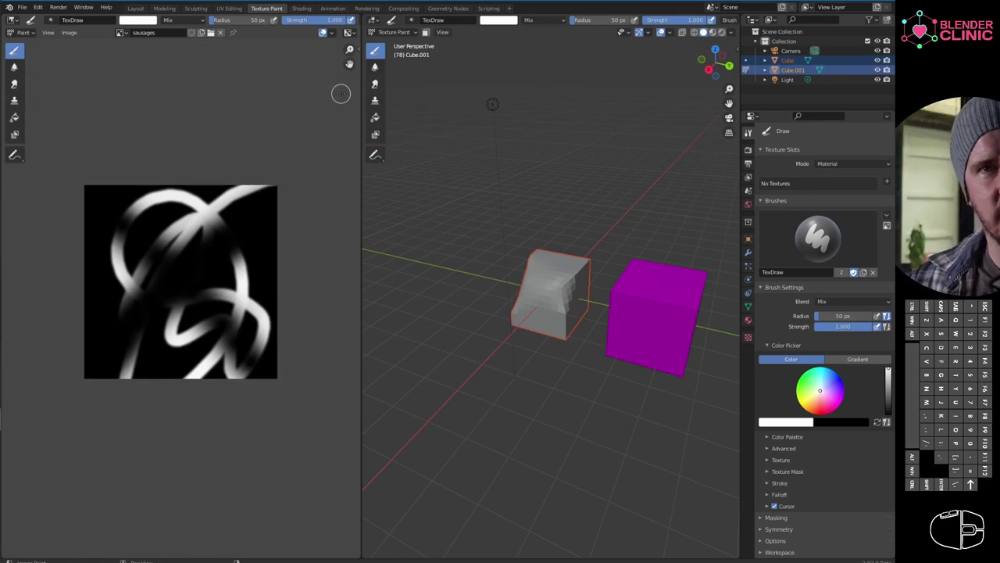
Search the Add-ons preferences for node and enable the Node Wrangler add-on
click(38, 7)
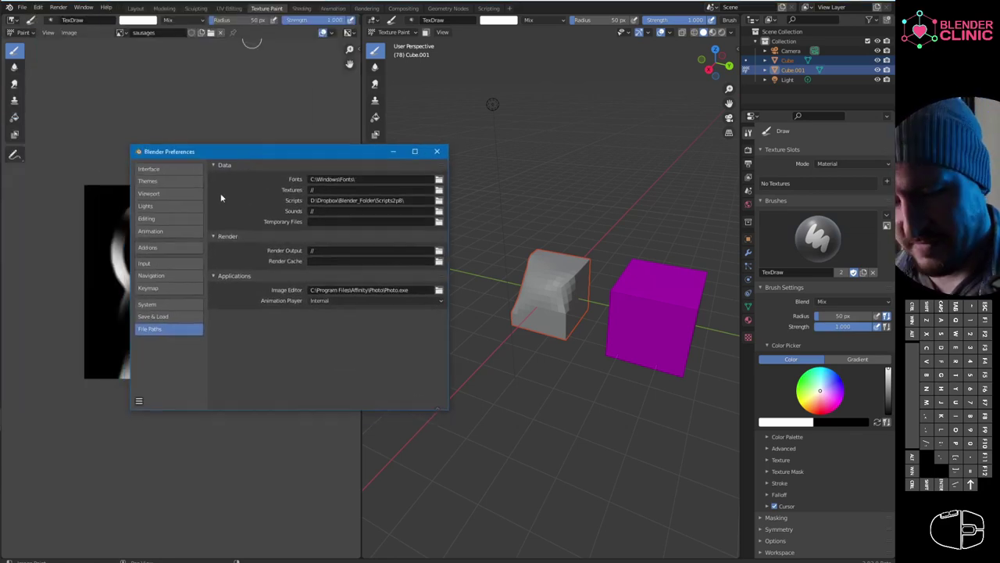
click(158, 249)
click(398, 180)
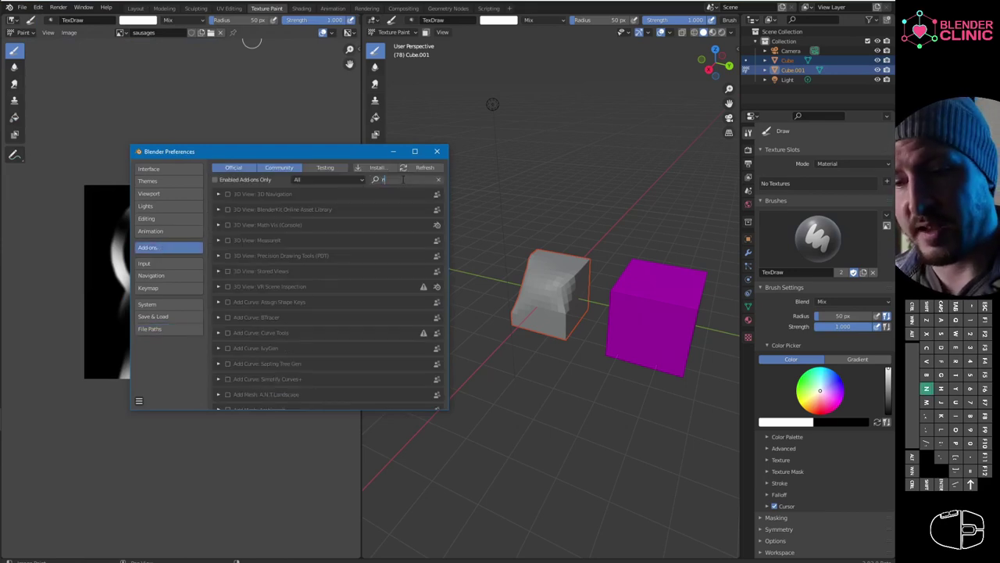
text(nodewr)
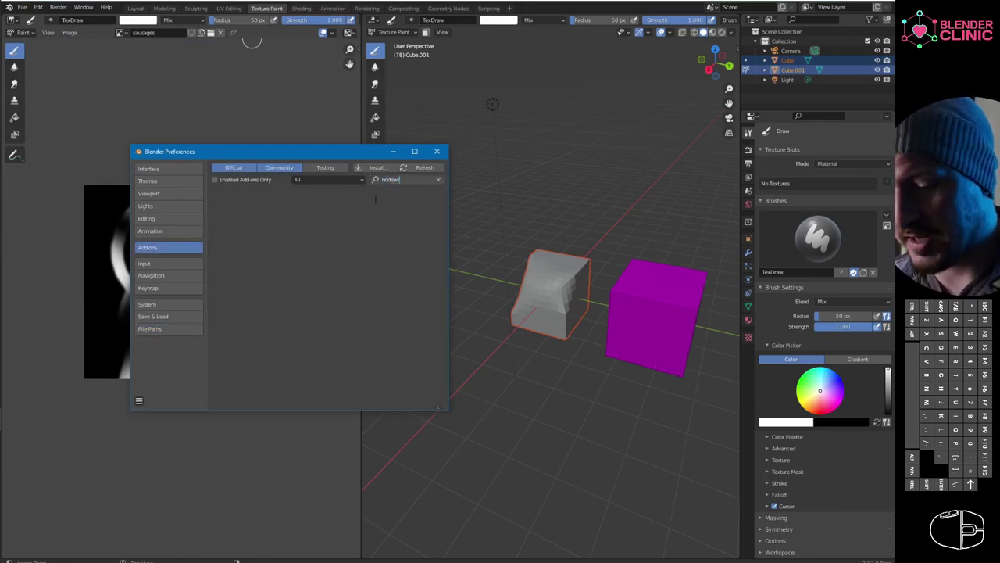
key(BackSpace)
key(BackSpace)
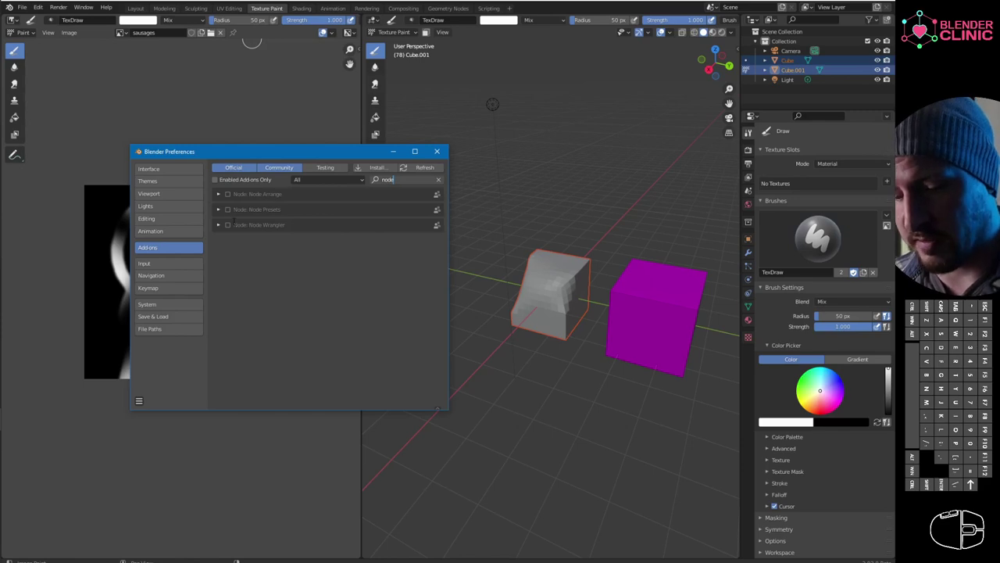
key(Return)
click(227, 225)
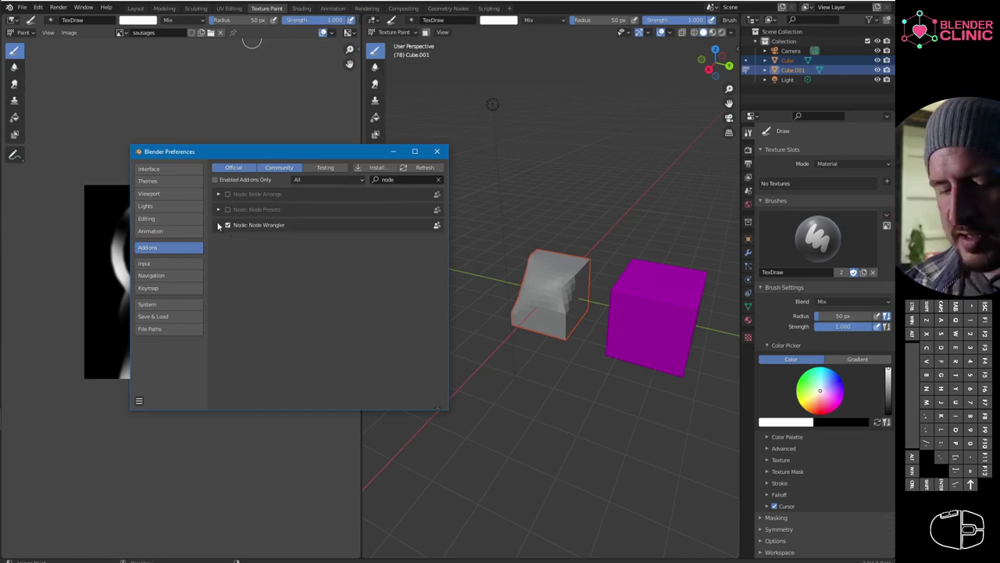
Look over the Node Wrangler add-on's details, and save and close the preferences
click(219, 225)
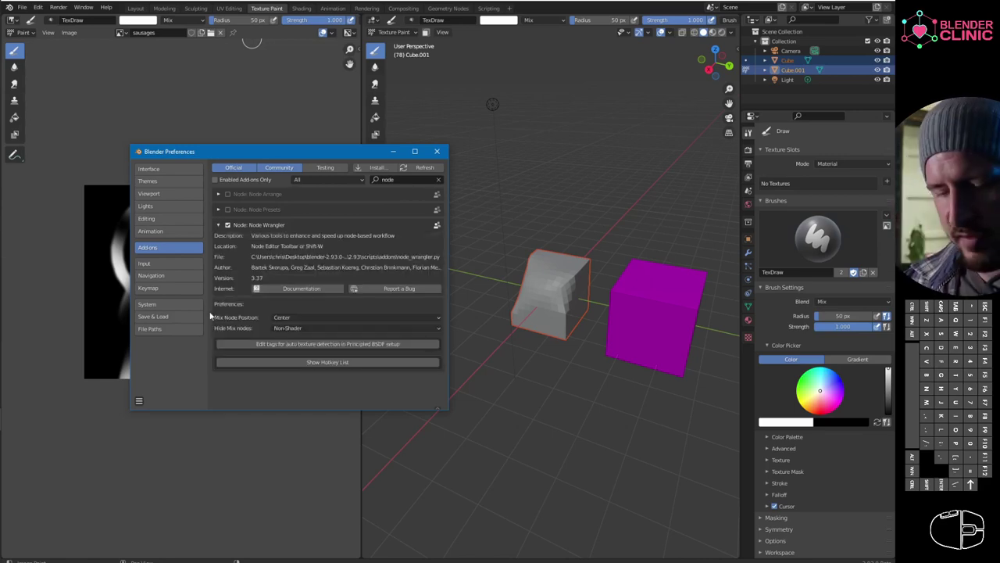
click(219, 225)
click(139, 400)
click(172, 377)
click(437, 150)
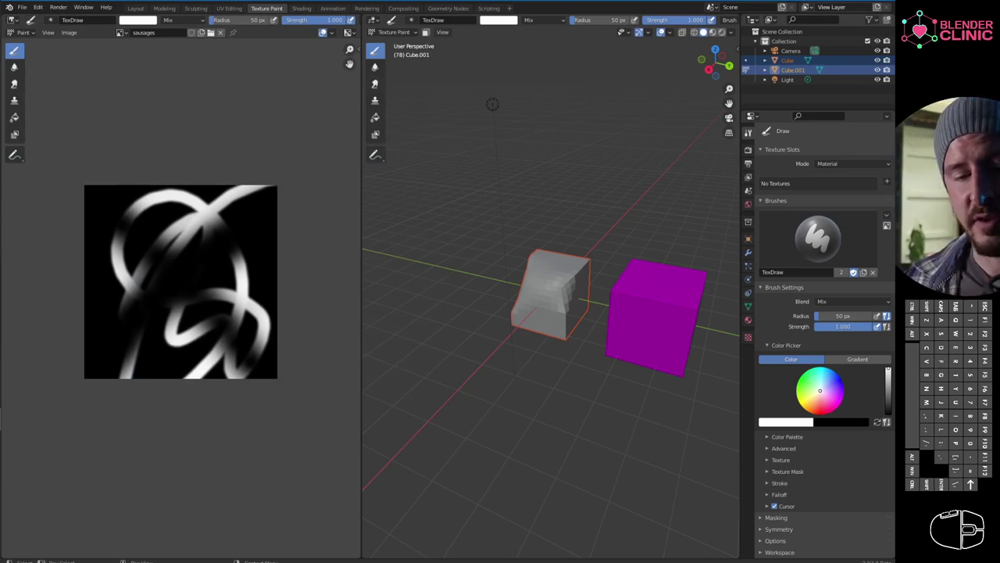
Switch to the Wacom settings, open the Cintiq 24HD pen settings, and review the options with Click & Tap as pen button mode
right_click(86, 491)
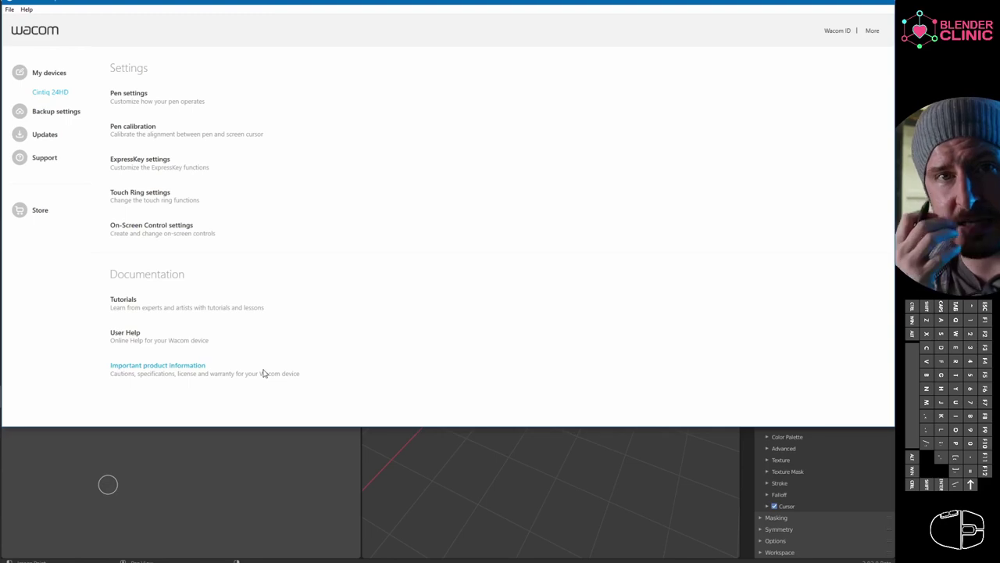
click(136, 98)
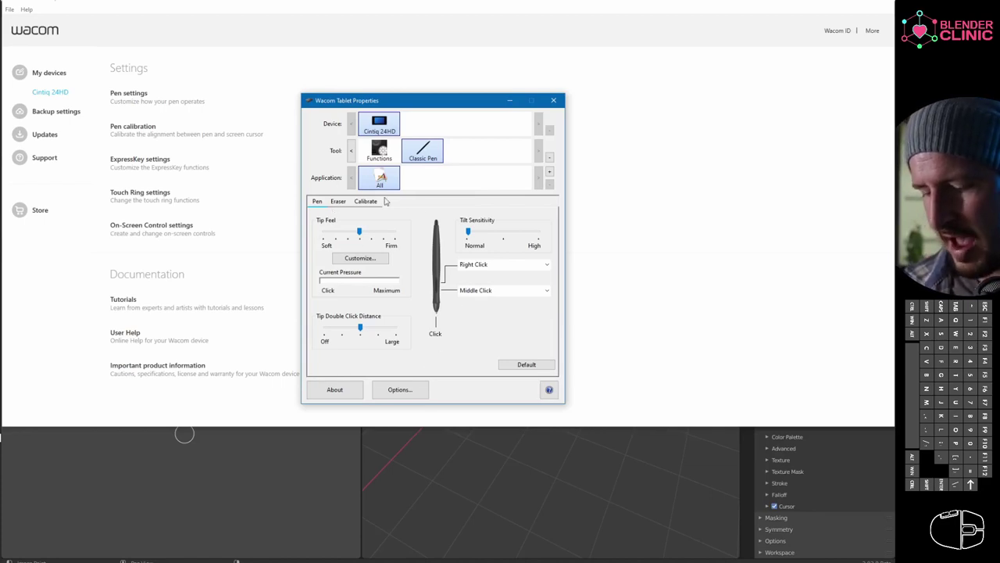
click(400, 389)
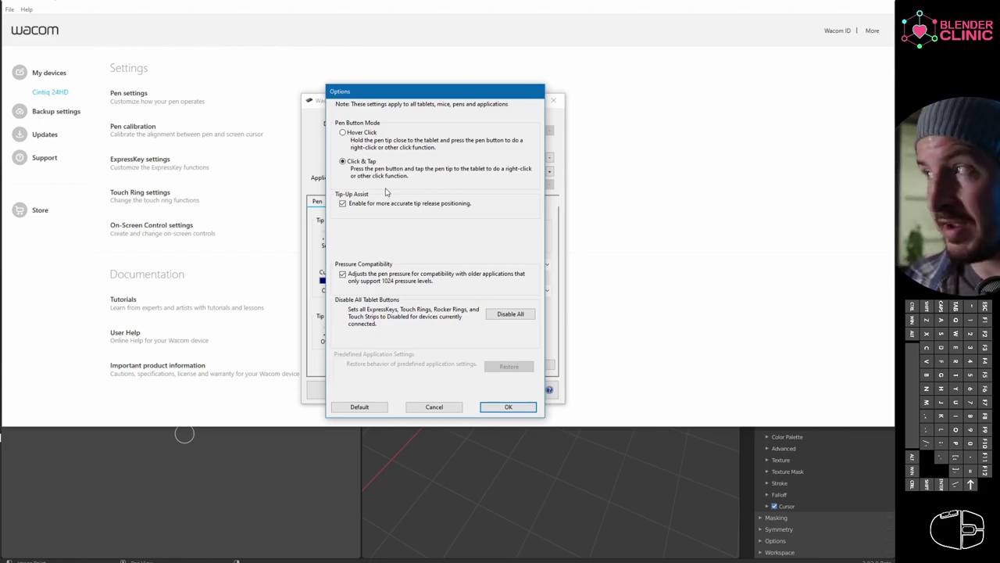
click(509, 407)
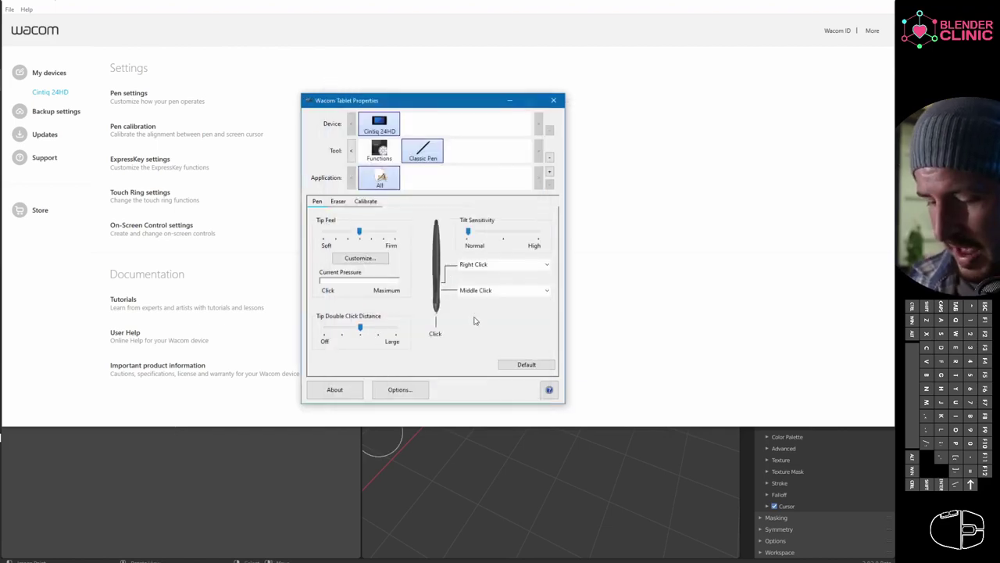
Review the Wacom pen's eraser, calibration and Windows Ink settings, and close the Wacom windows to return to Blender
click(341, 202)
click(366, 201)
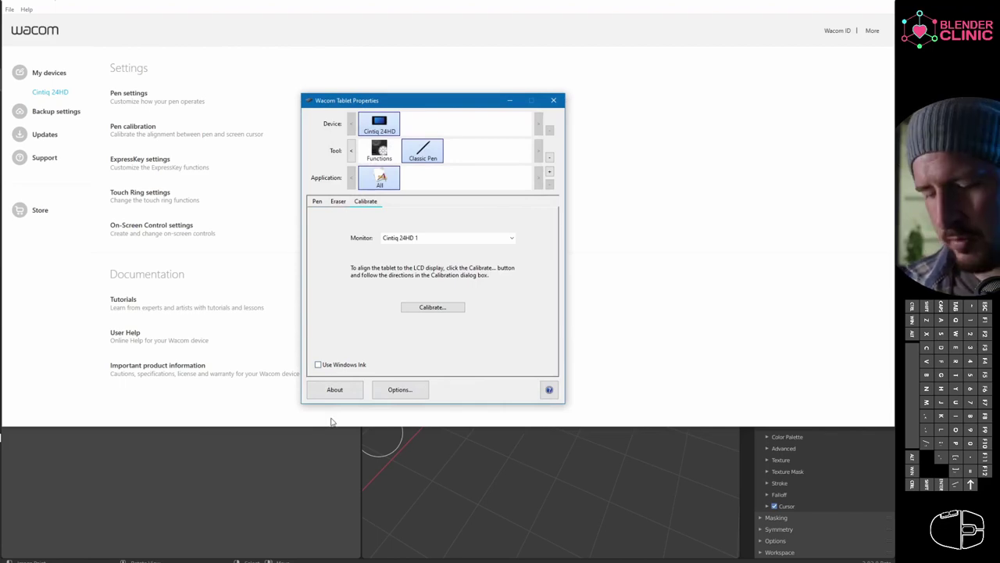
click(338, 201)
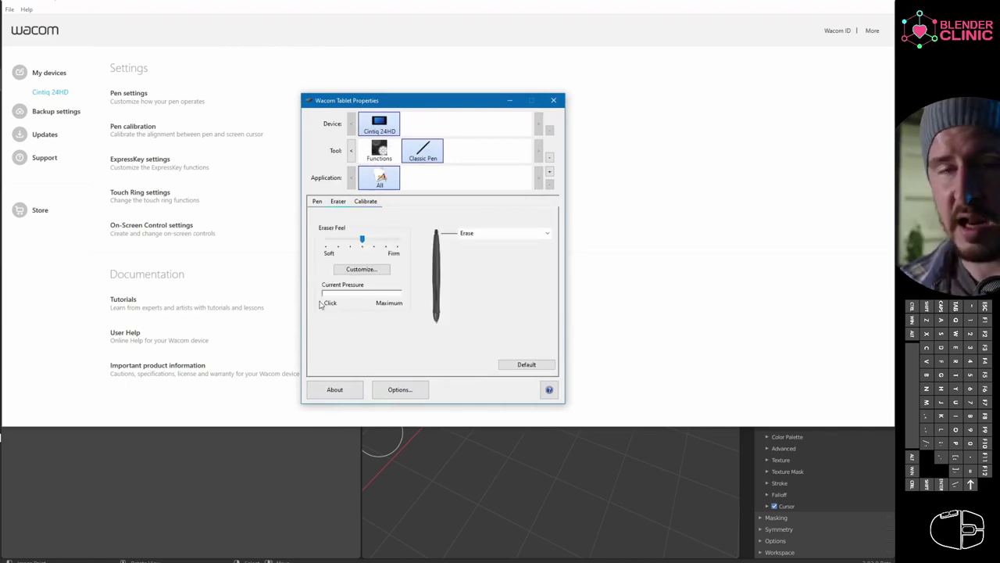
click(321, 202)
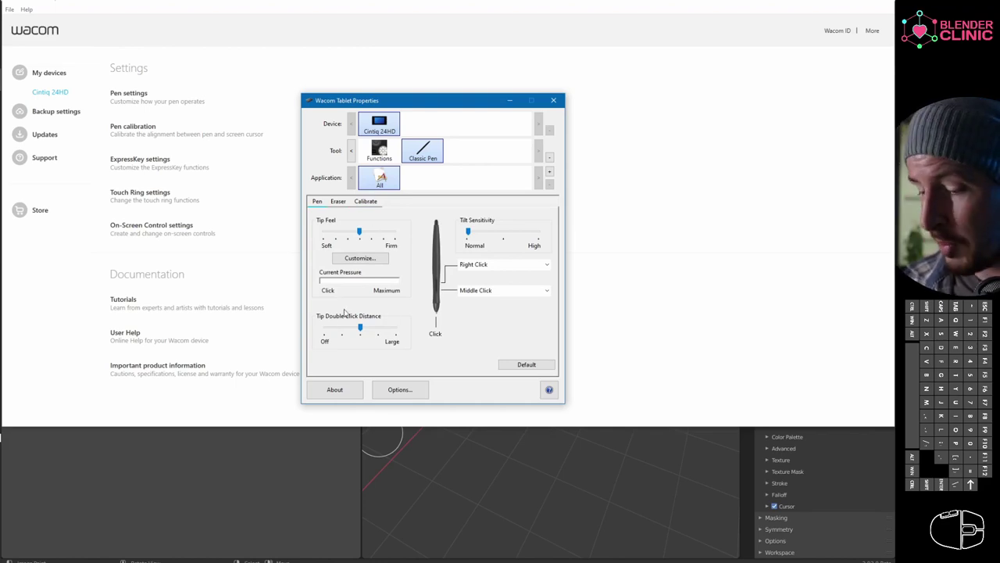
click(553, 100)
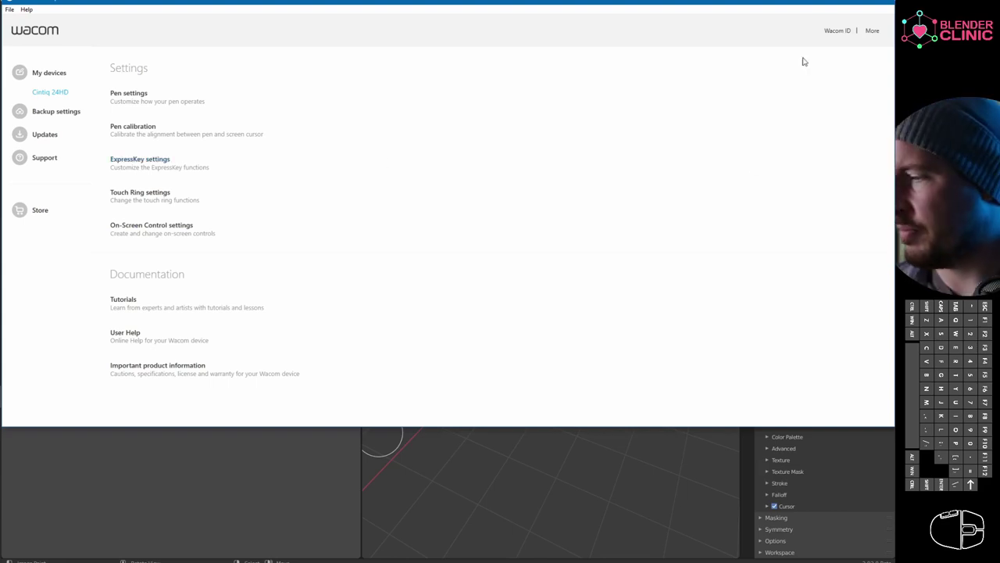
click(881, 4)
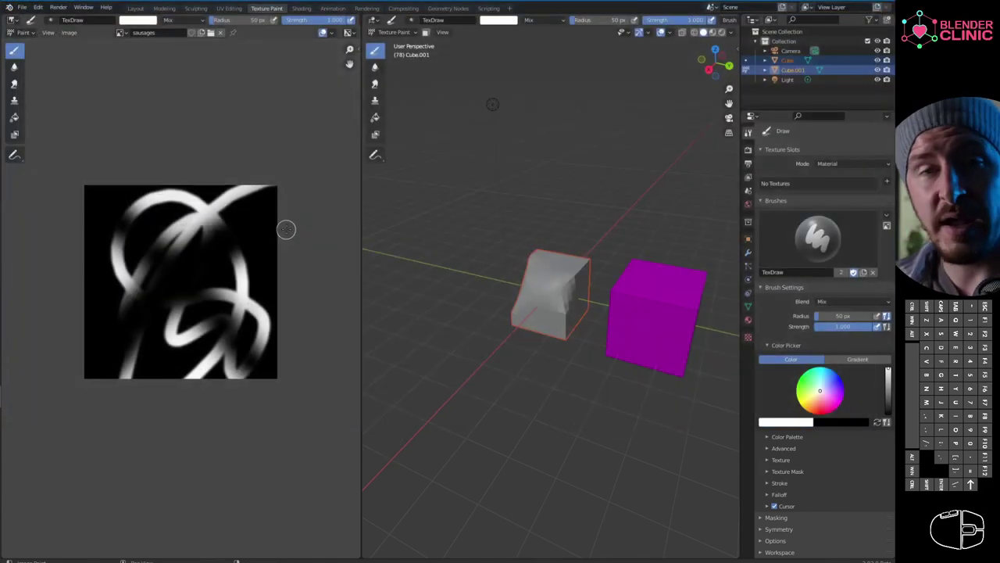